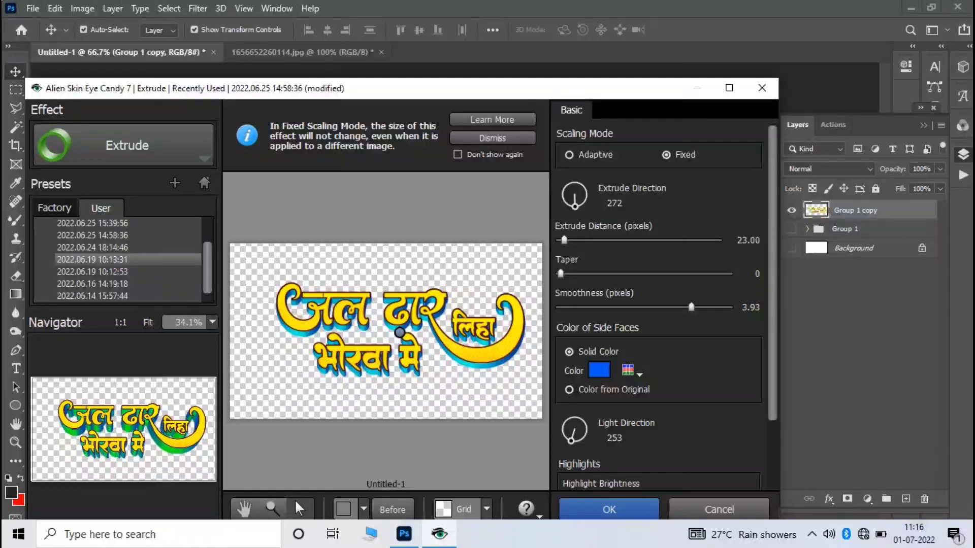
# Browse older saved Extrude presets, then return to the 2022.06.25 14:58:36 preset
pyautogui.press('Up')
pyautogui.press('Down')
pyautogui.press('Down')
pyautogui.press('Down')
pyautogui.press('Down')
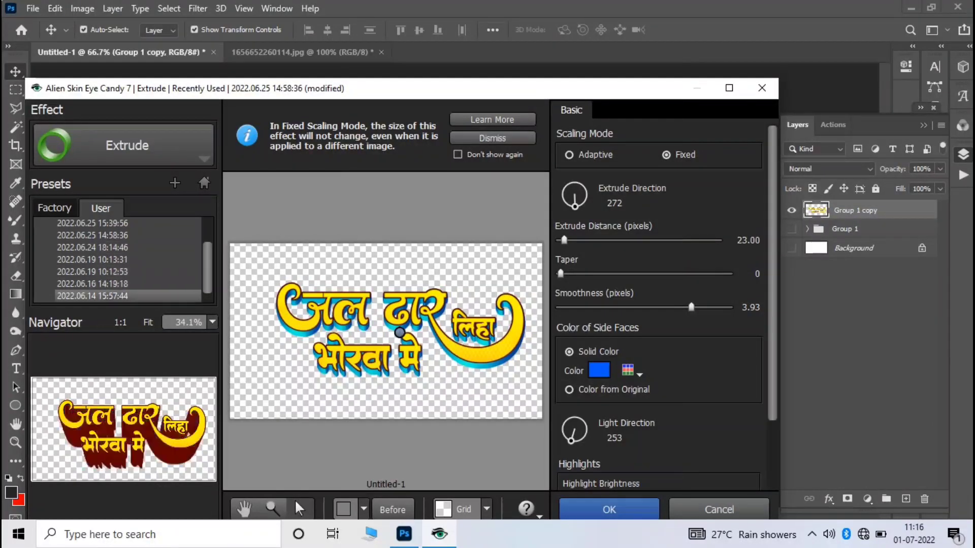
pyautogui.press('Up')
pyautogui.press('Down')
pyautogui.press('Up')
pyautogui.press('Up')
pyautogui.press('Up')
pyautogui.press('Up')
pyautogui.press('Up')
pyautogui.press('Up')
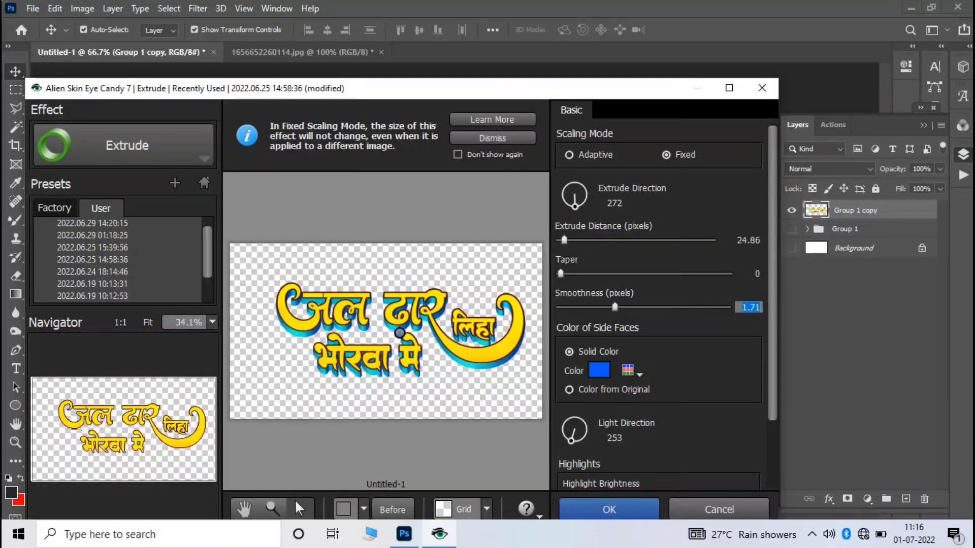
pyautogui.write('1.1')
# Set the side faces to red and the Highlight Color to bright red
pyautogui.click(599, 370)
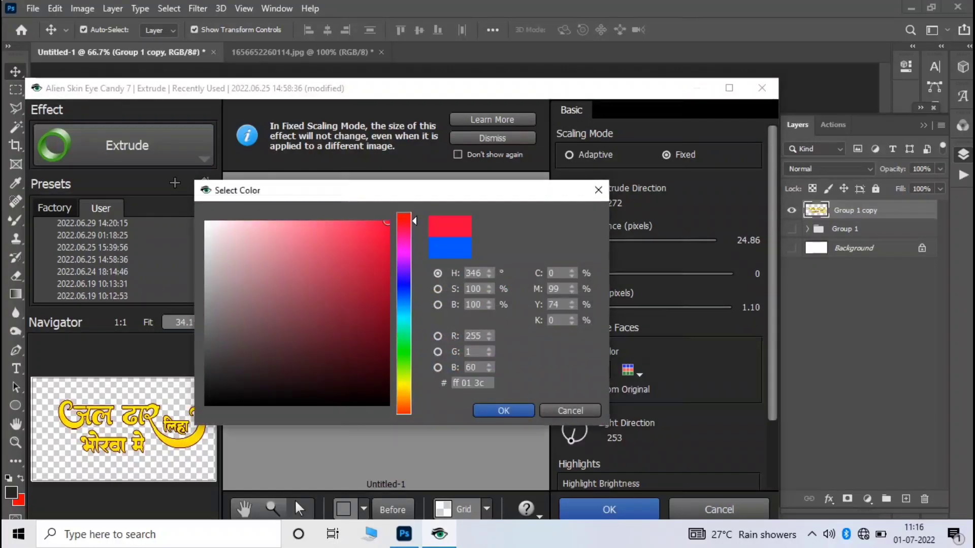
pyautogui.press('Return')
pyautogui.scroll(-2, 660, 305)
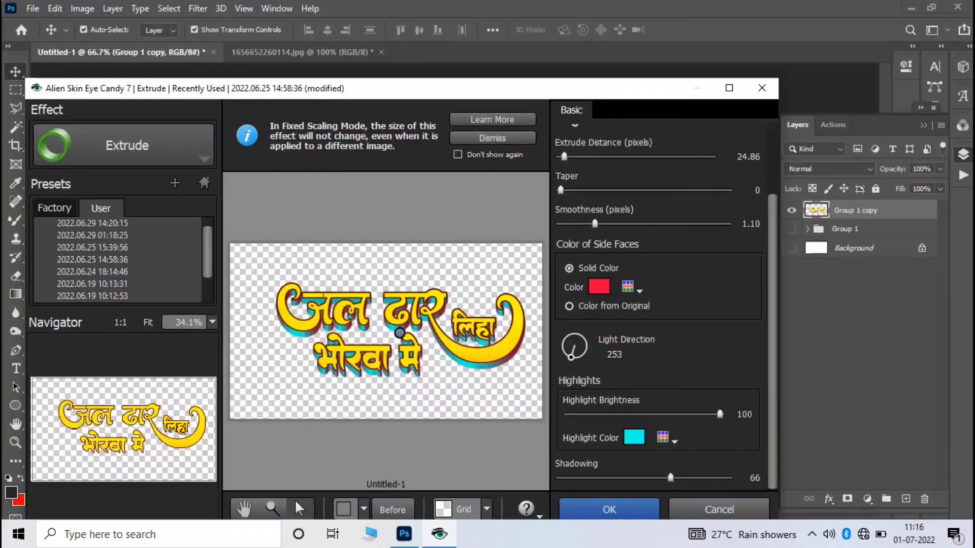
pyautogui.click(634, 438)
pyautogui.moveTo(385, 388); pyautogui.dragTo(387, 229)
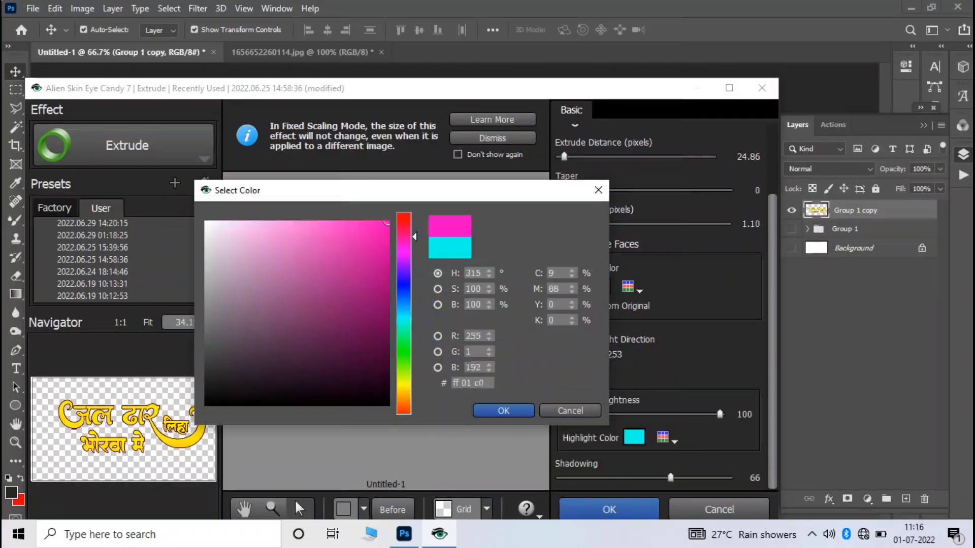
pyautogui.moveTo(404, 316)
pyautogui.mouseDown()
pyautogui.moveTo(404, 214)
pyautogui.moveTo(386, 320)
pyautogui.mouseUp()
pyautogui.press('Return')
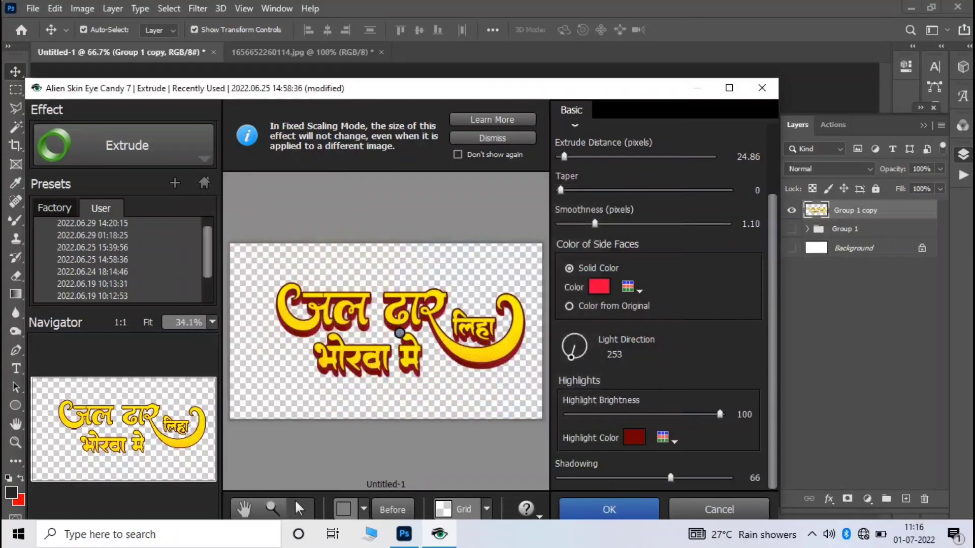
pyautogui.click(634, 437)
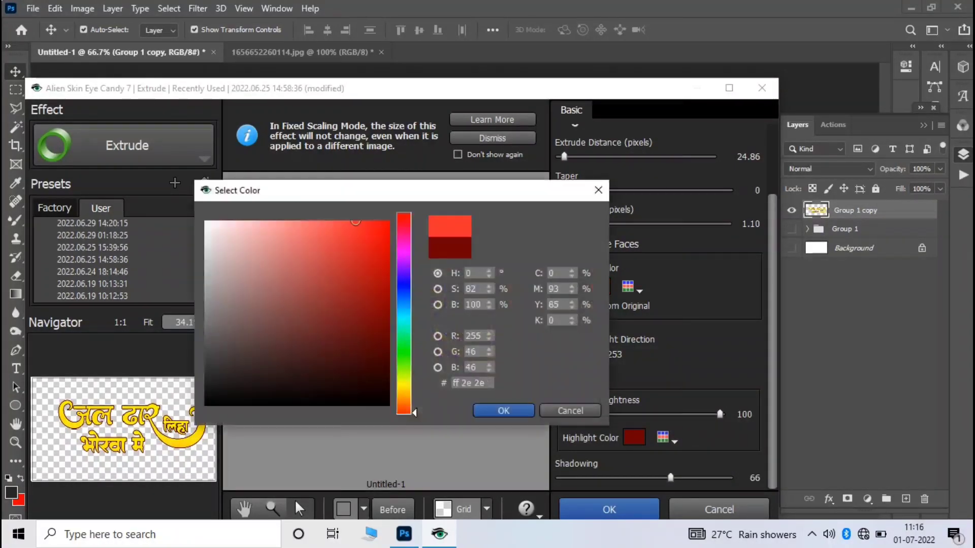
pyautogui.press('Return')
# Darken the Color of Side Faces to dark red
pyautogui.click(600, 287)
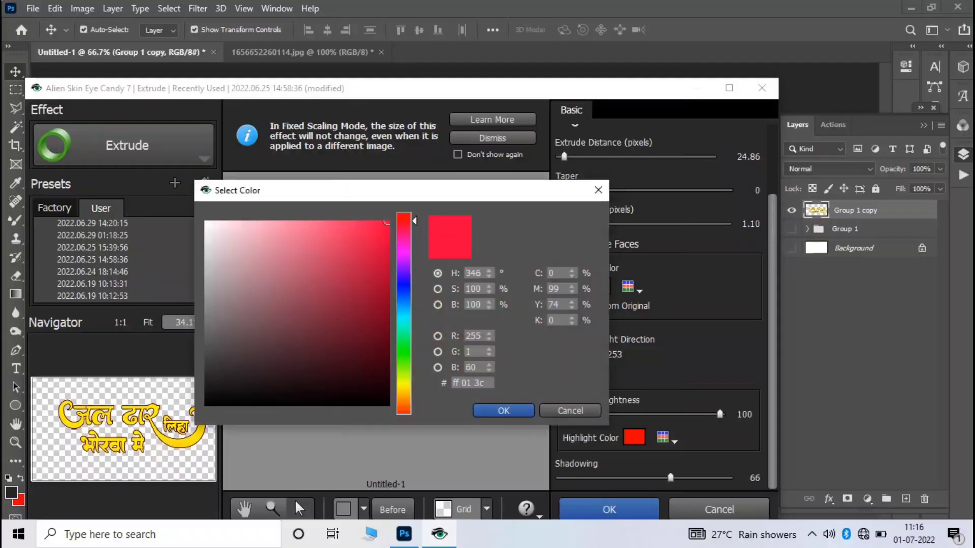
pyautogui.moveTo(389, 222); pyautogui.dragTo(387, 315)
pyautogui.press('Return')
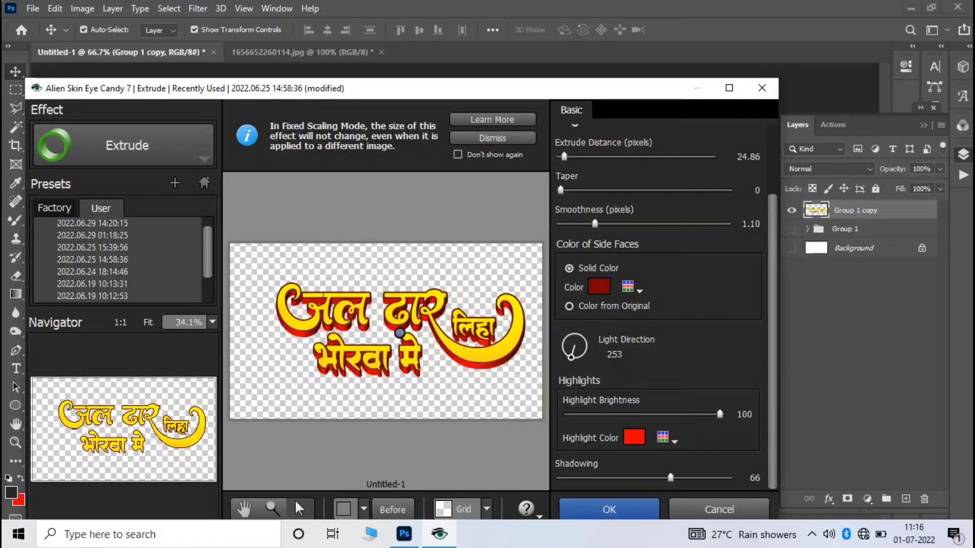
# Set Extrude Distance to about 61 px and apply the Extrude filter
pyautogui.moveTo(399, 333); pyautogui.dragTo(394, 342)
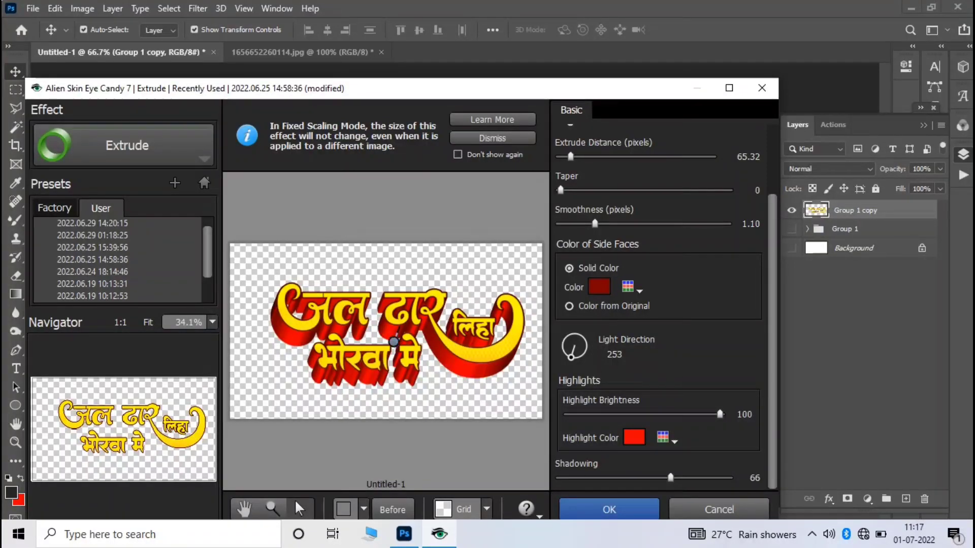
pyautogui.moveTo(394, 342); pyautogui.dragTo(395, 340)
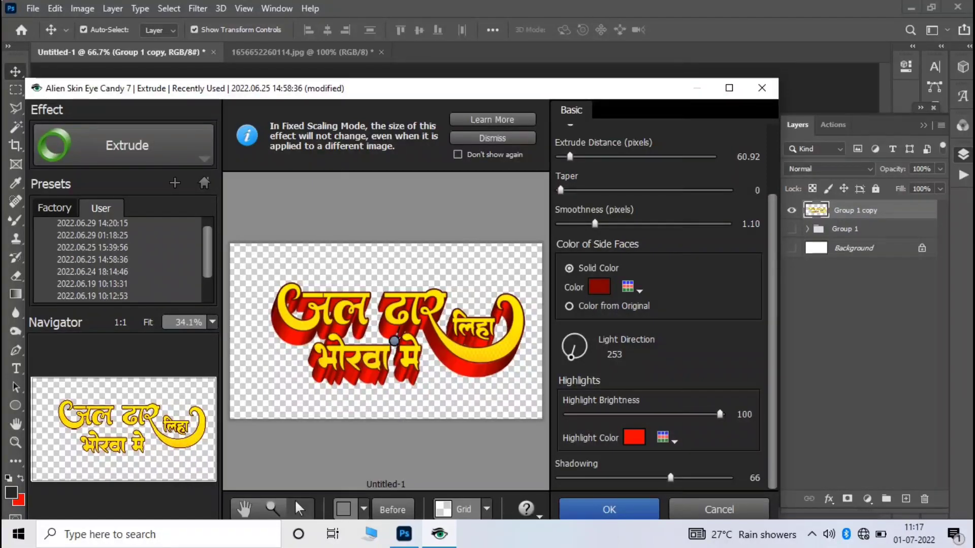
pyautogui.click(609, 510)
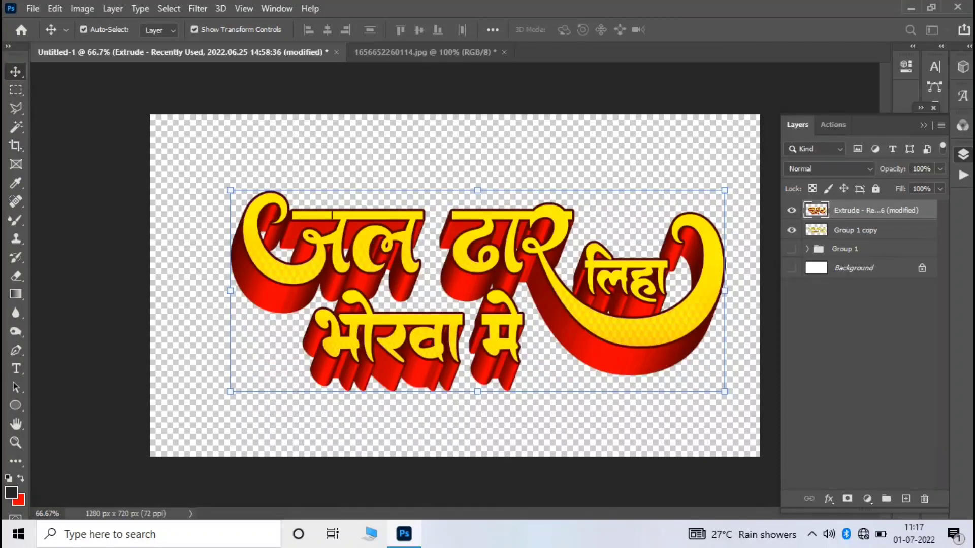
# Draw an 851 × 395 px ellipse above Group 1, behind the title
pyautogui.click(845, 249)
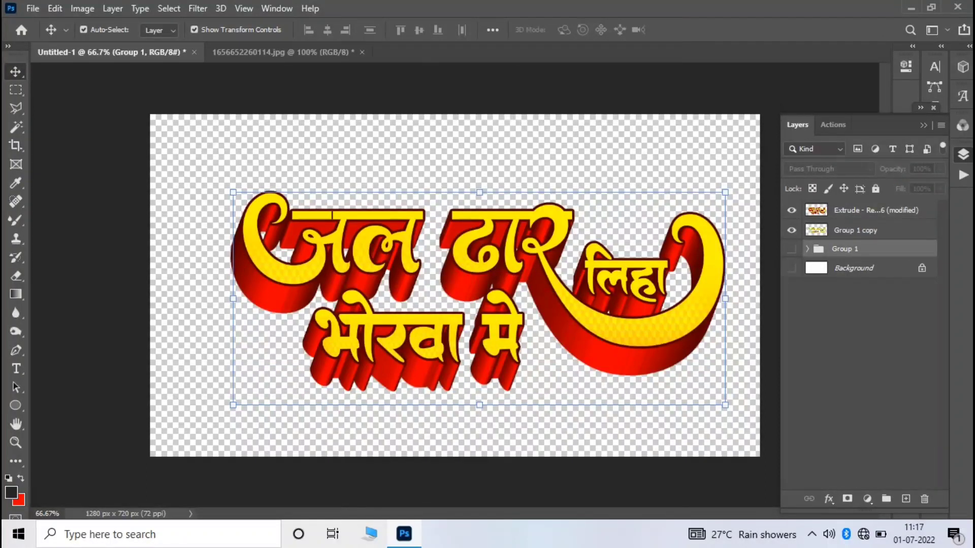
pyautogui.rightClick(15, 405)
pyautogui.click(56, 433)
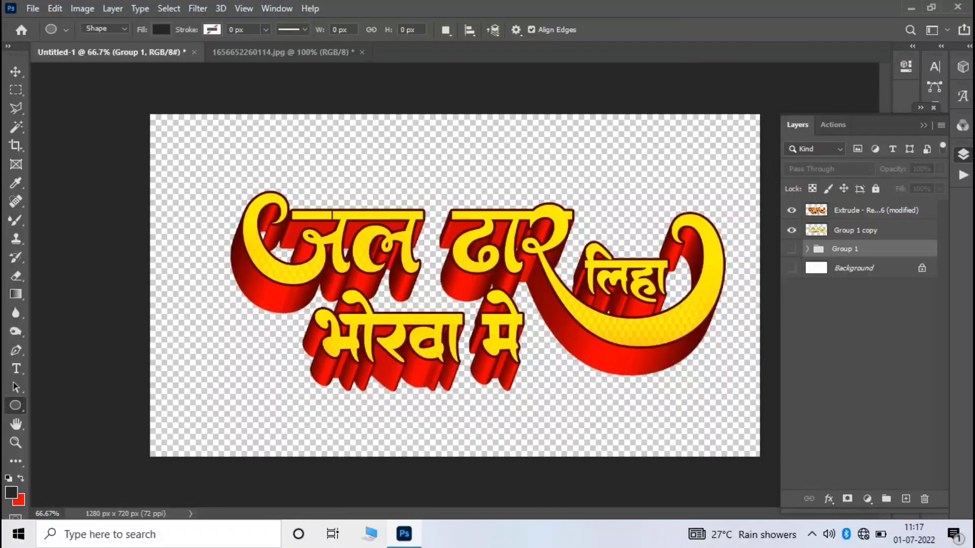
pyautogui.moveTo(232, 218); pyautogui.dragTo(651, 416)
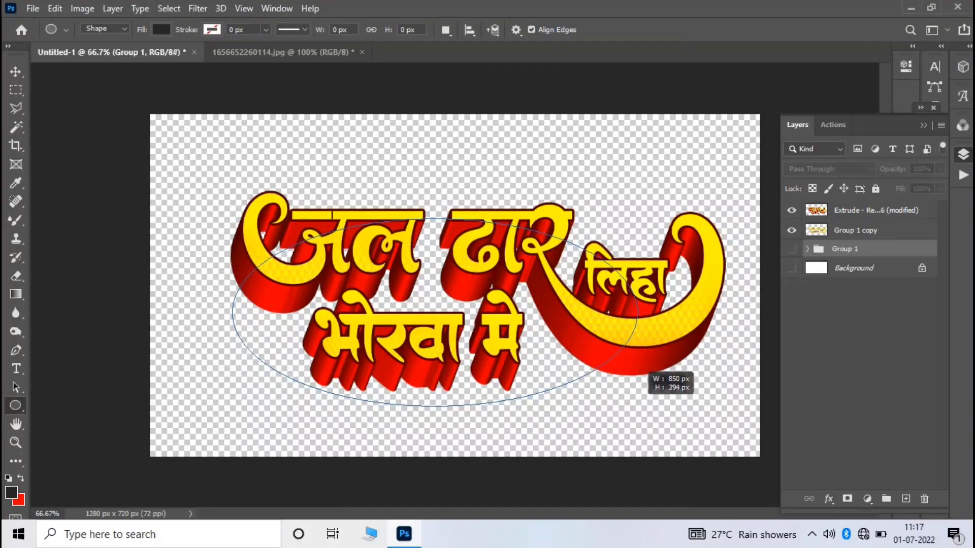
pyautogui.moveTo(651, 416); pyautogui.dragTo(637, 407)
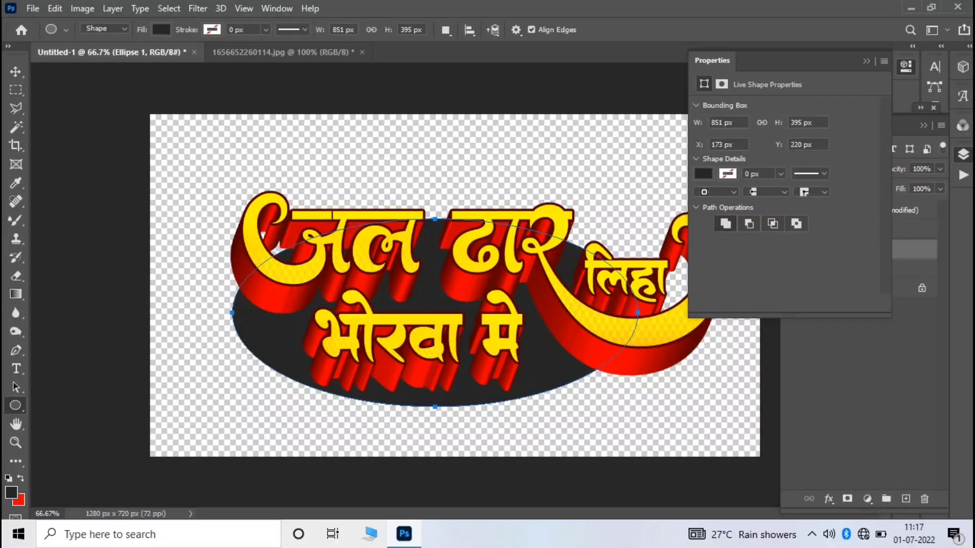
pyautogui.click(704, 173)
pyautogui.press('Escape')
pyautogui.click(483, 285)
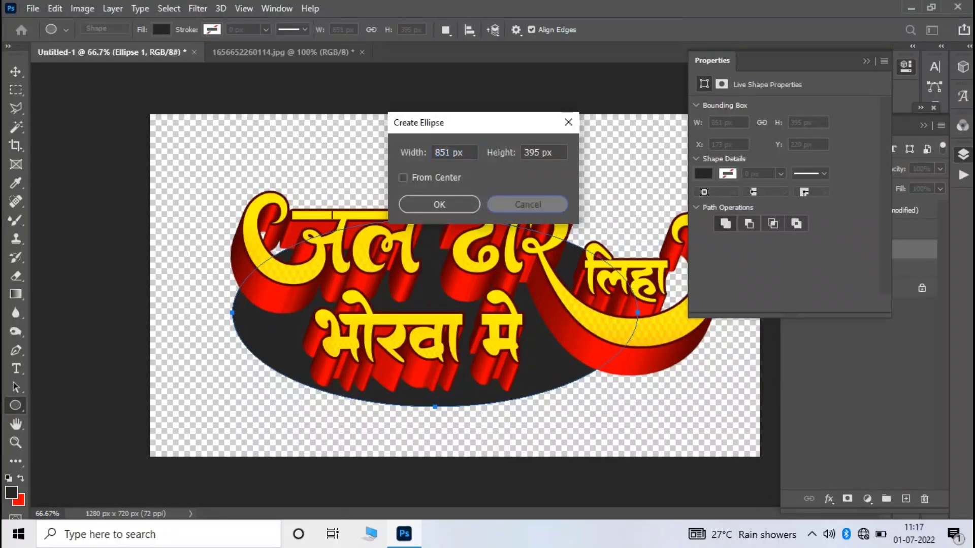
pyautogui.click(528, 204)
# Fill the Ellipse 1 shape with bright red
pyautogui.click(703, 174)
pyautogui.click(705, 250)
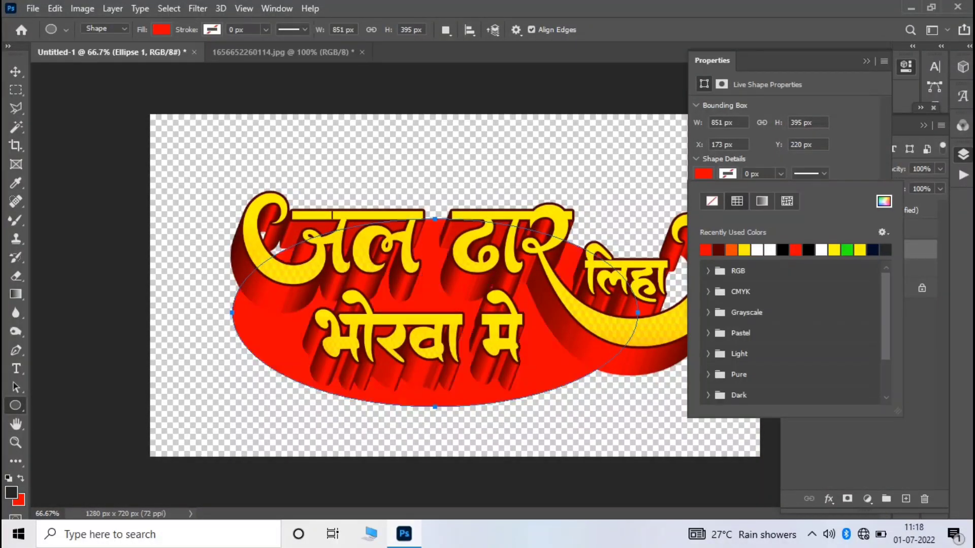
pyautogui.click(718, 250)
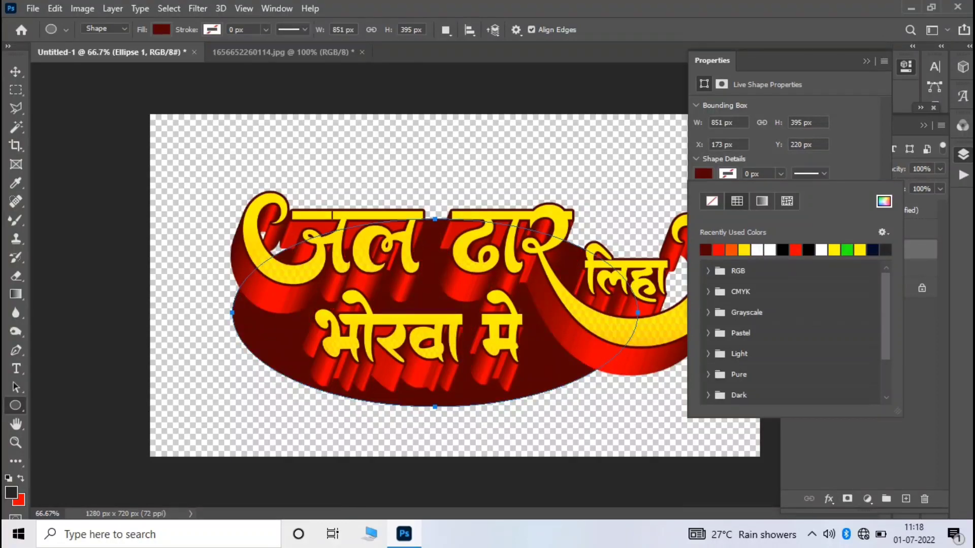
pyautogui.click(718, 250)
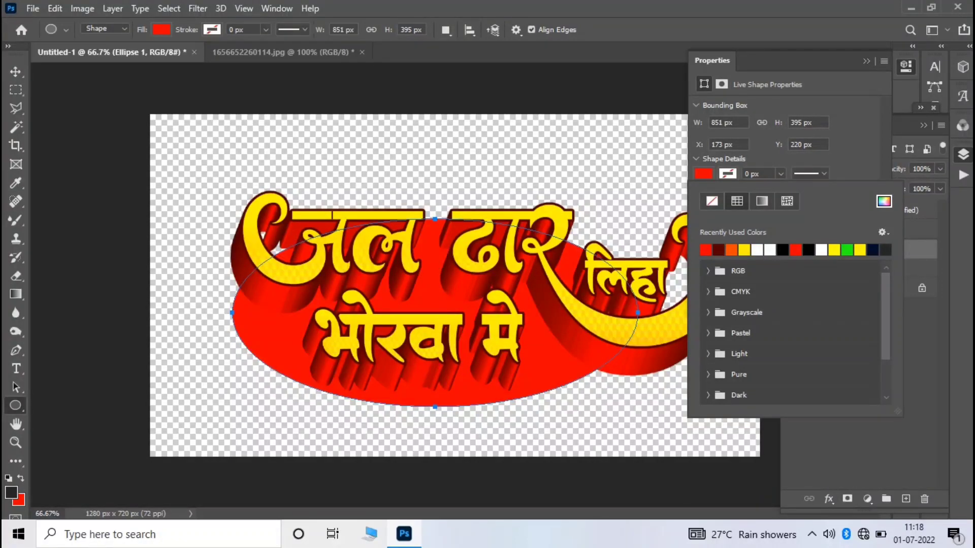
pyautogui.press('Escape')
# Give the Ellipse 1 layer an Inner Shadow style with Choke set to 0
pyautogui.press('F7')
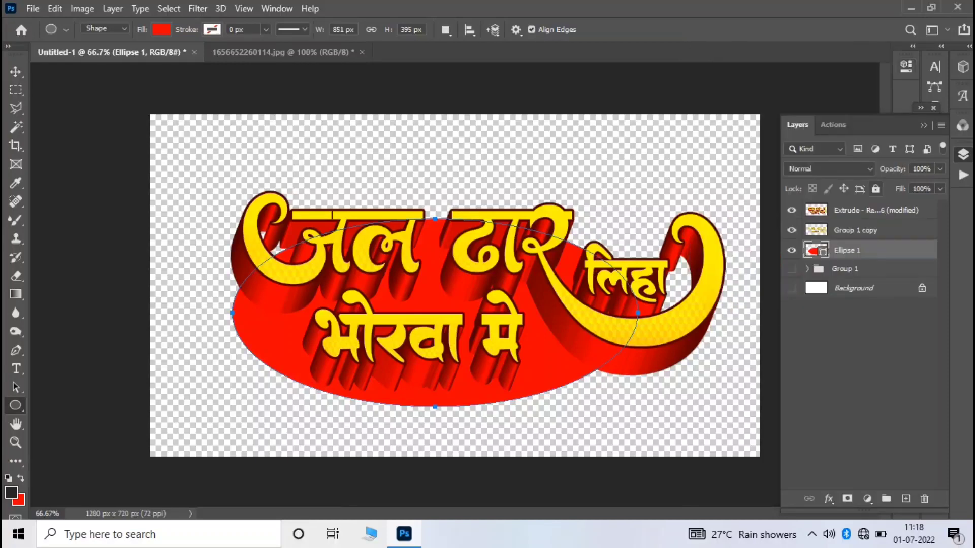
pyautogui.hotkey('alt', '[')
pyautogui.rightClick(884, 249)
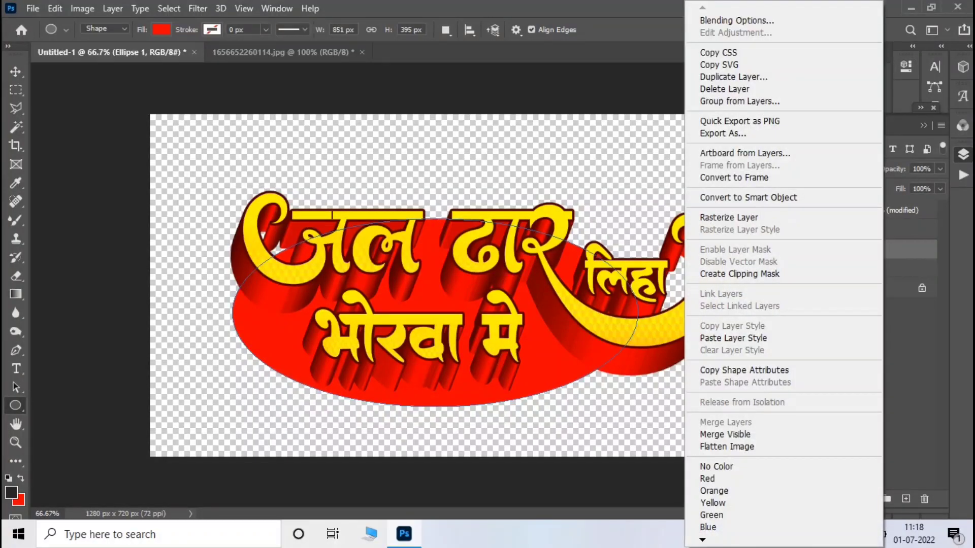
pyautogui.click(736, 21)
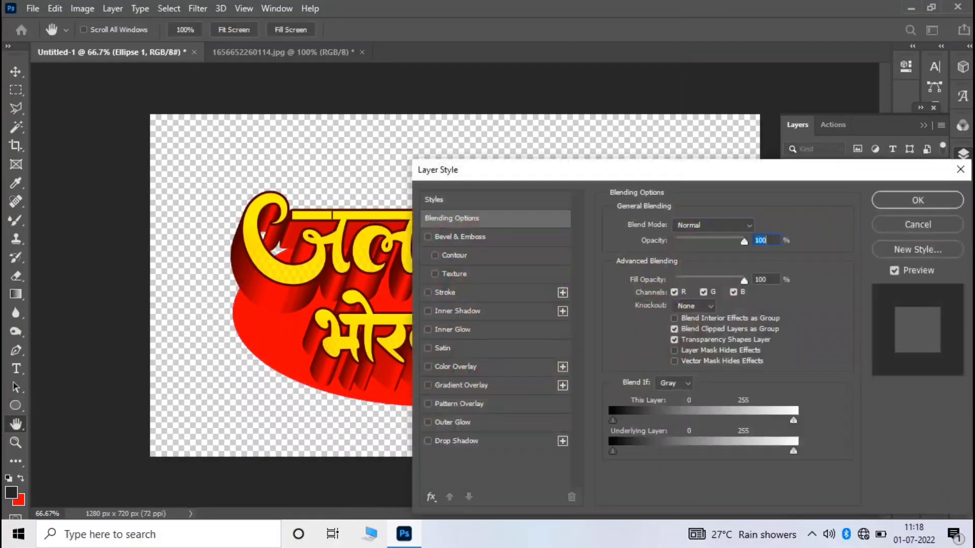
pyautogui.click(457, 310)
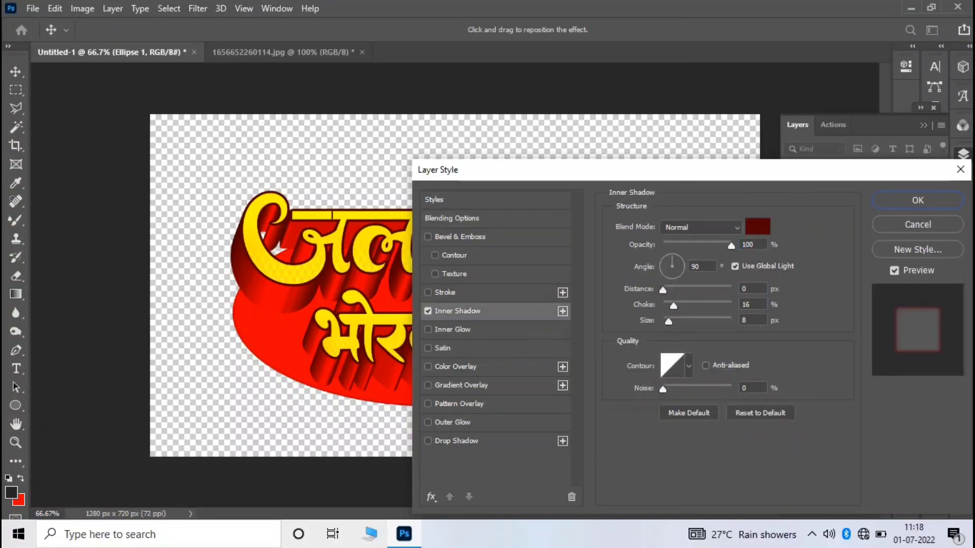
pyautogui.moveTo(674, 306); pyautogui.dragTo(663, 306)
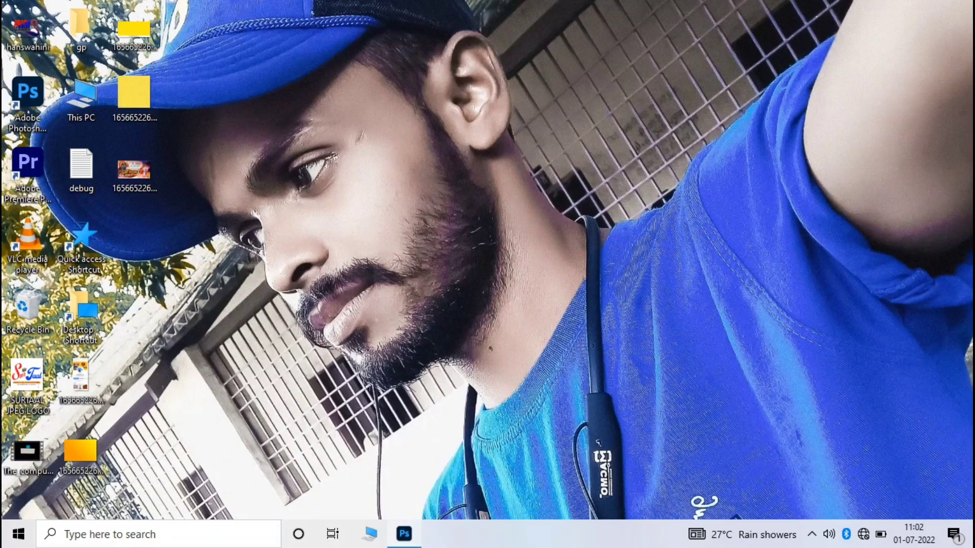
# Bring up the 1656652260114.jpg poster, maximize Photoshop and commit the crop
pyautogui.click(404, 534)
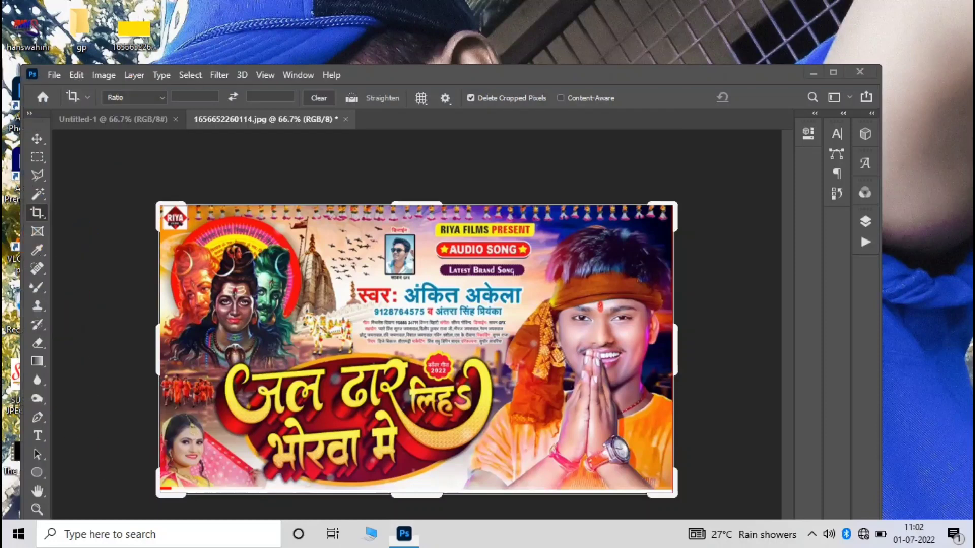
pyautogui.press('super+Up')
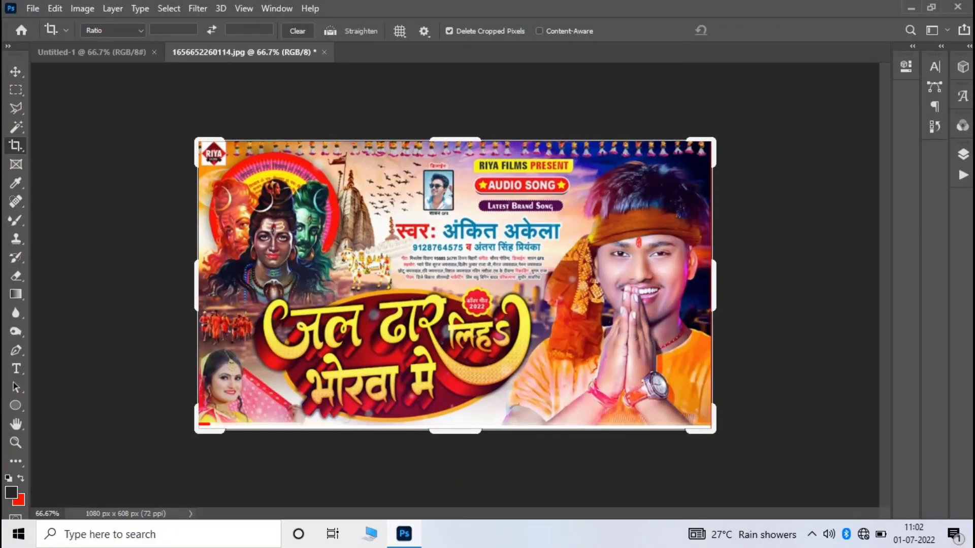
pyautogui.press('Return')
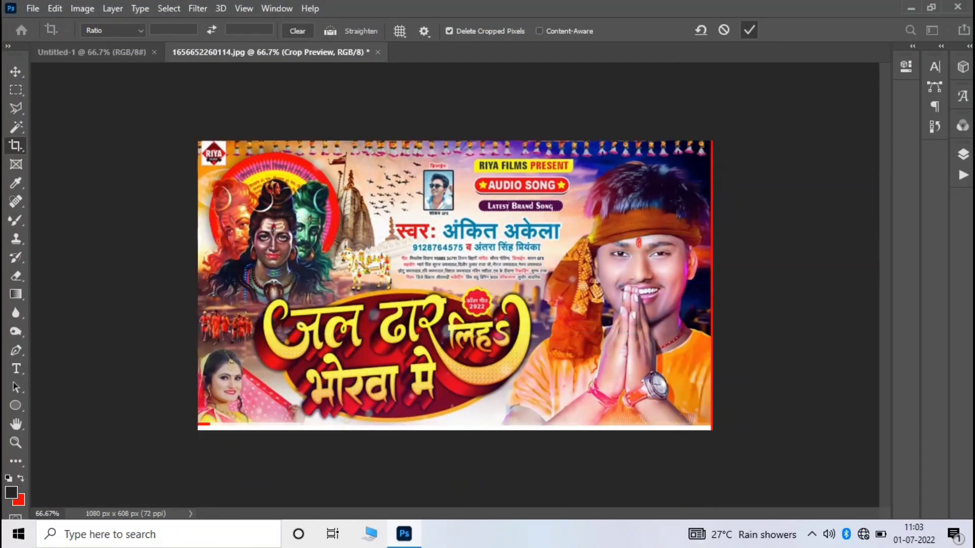
# Try nudging the locked poster background, dismiss the warnings, and zoom to 100%
pyautogui.press('v')
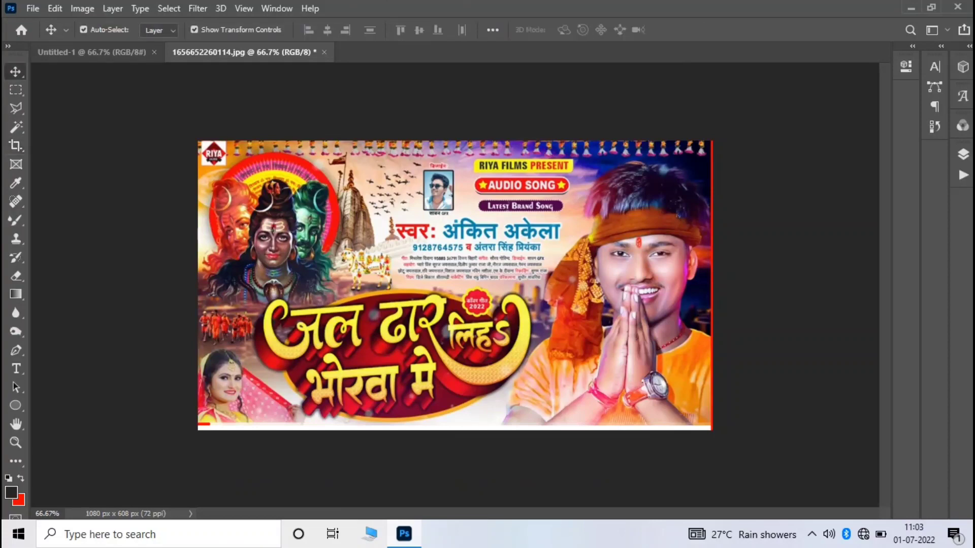
pyautogui.press('Left')
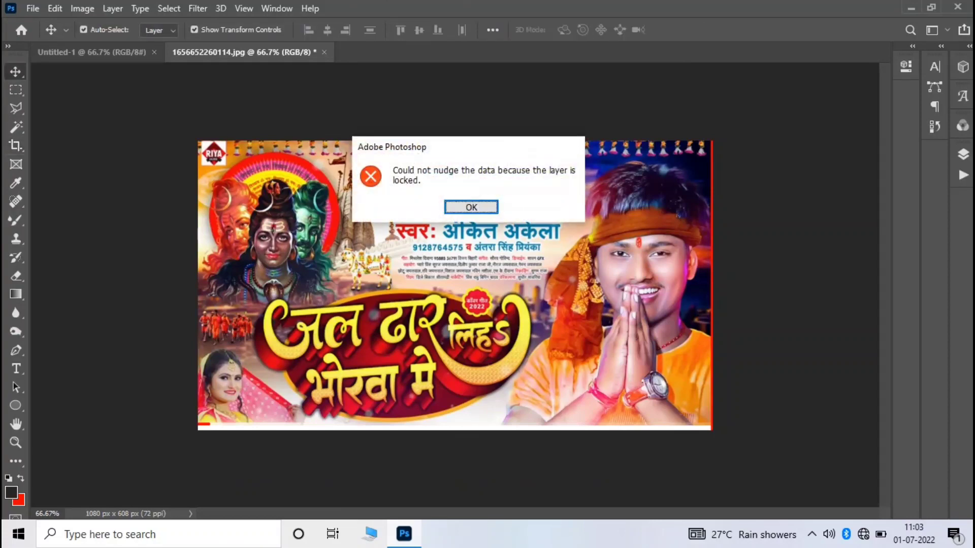
pyautogui.press('Return')
pyautogui.hotkey('ctrl', '+')
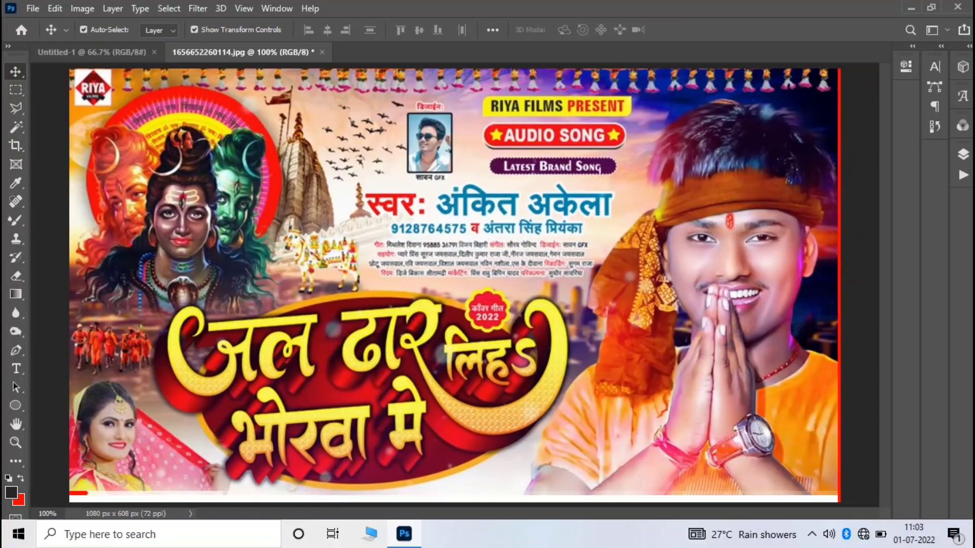
pyautogui.click(330, 307)
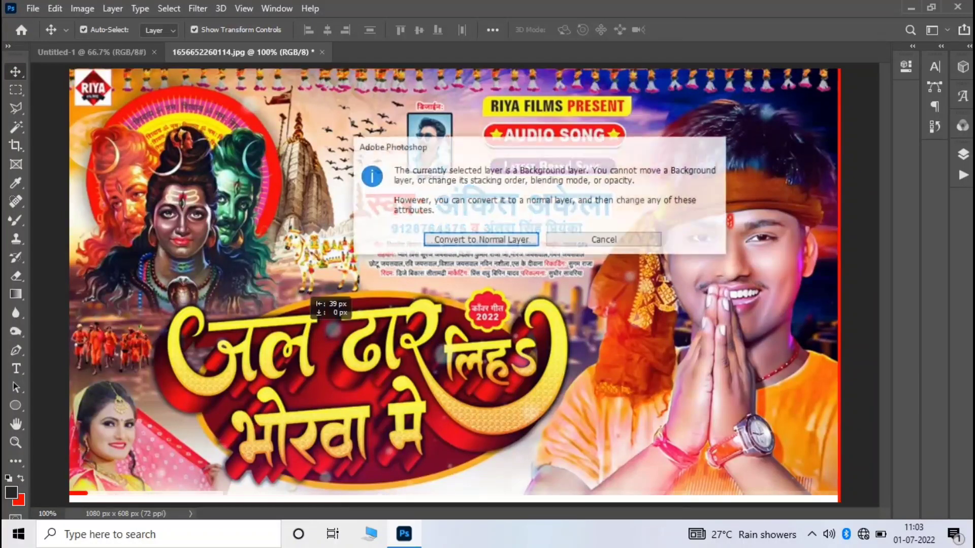
pyautogui.click(603, 238)
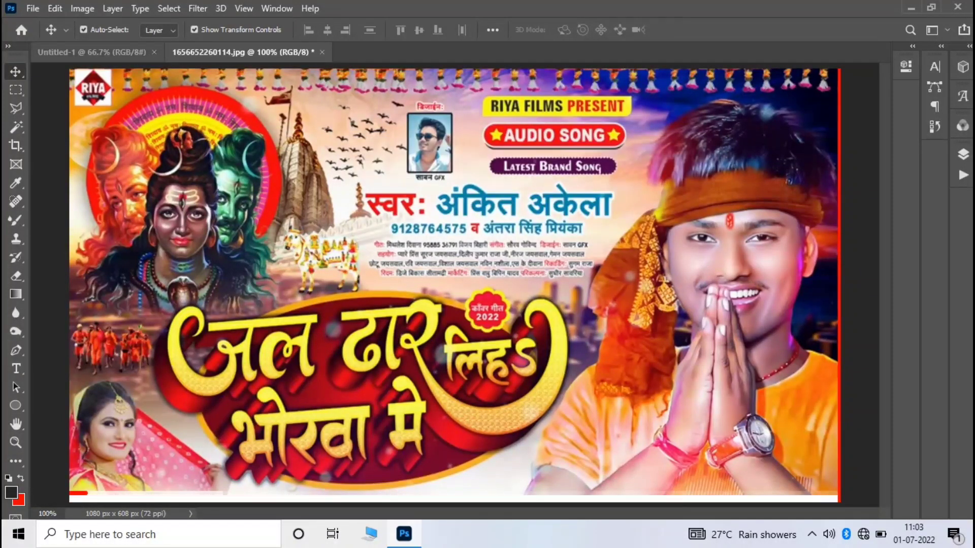
# Start a text entry on the Untitled-1 canvas with colour #fdf400
pyautogui.click(92, 52)
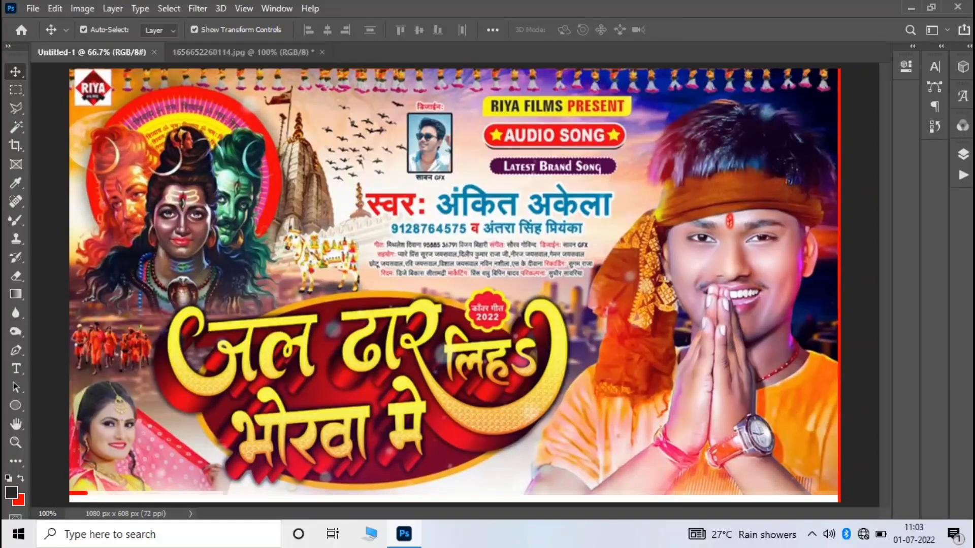
pyautogui.press('t')
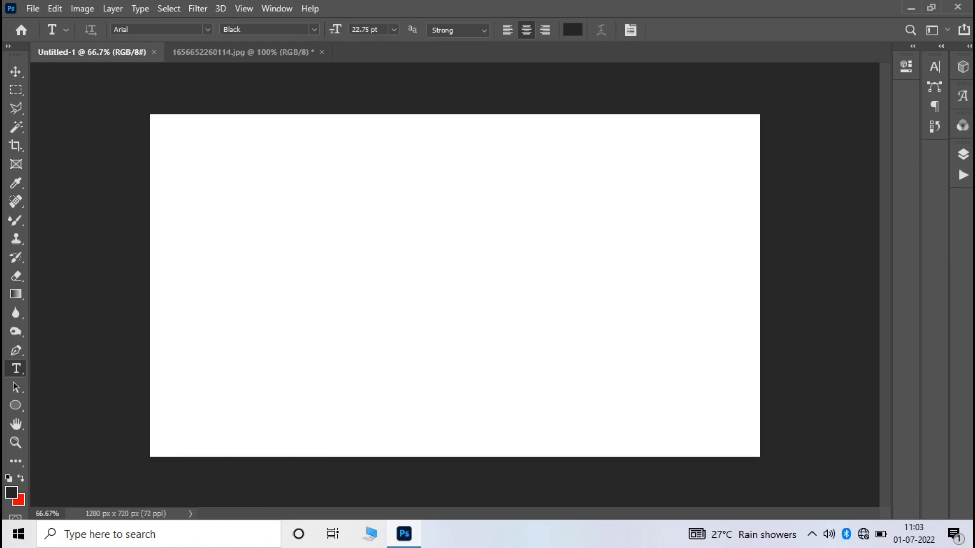
pyautogui.click(302, 229)
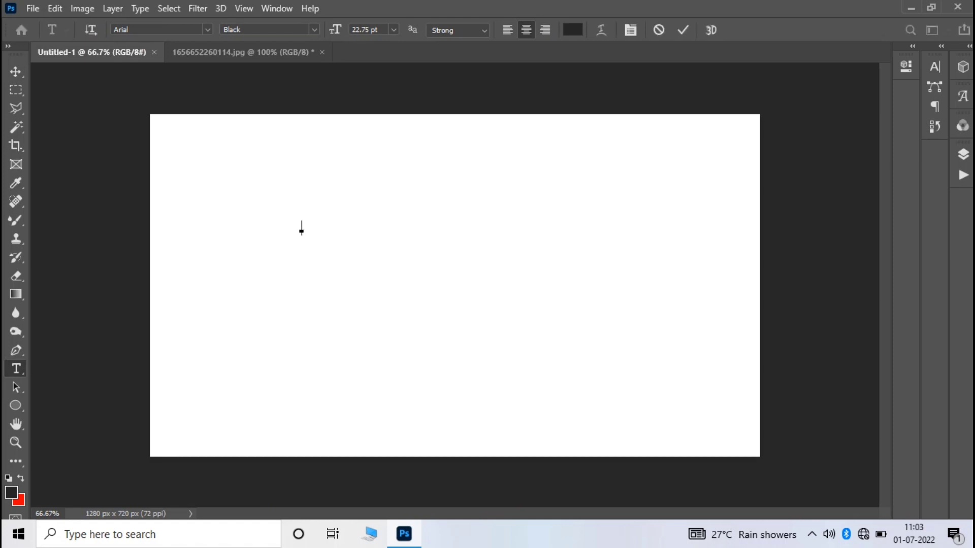
pyautogui.click(572, 29)
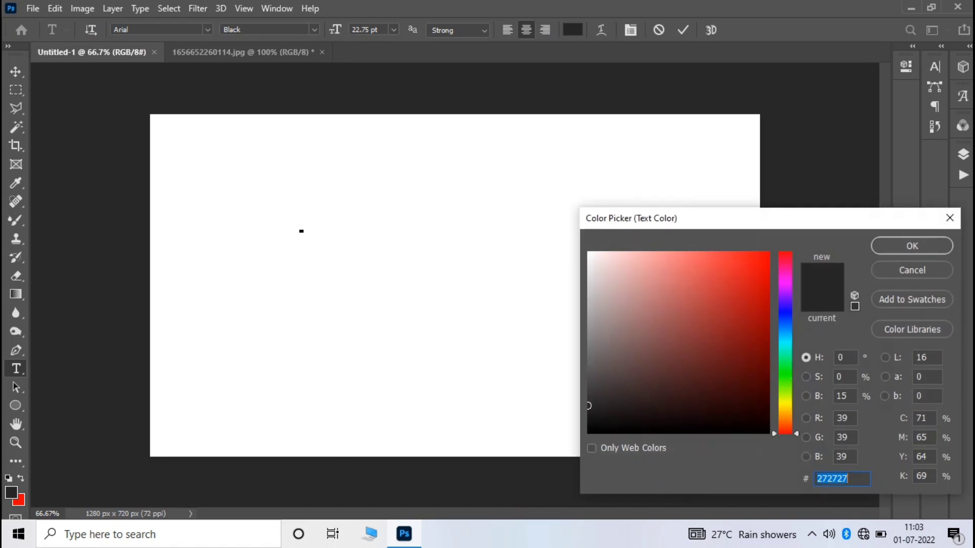
pyautogui.write('ffa800')
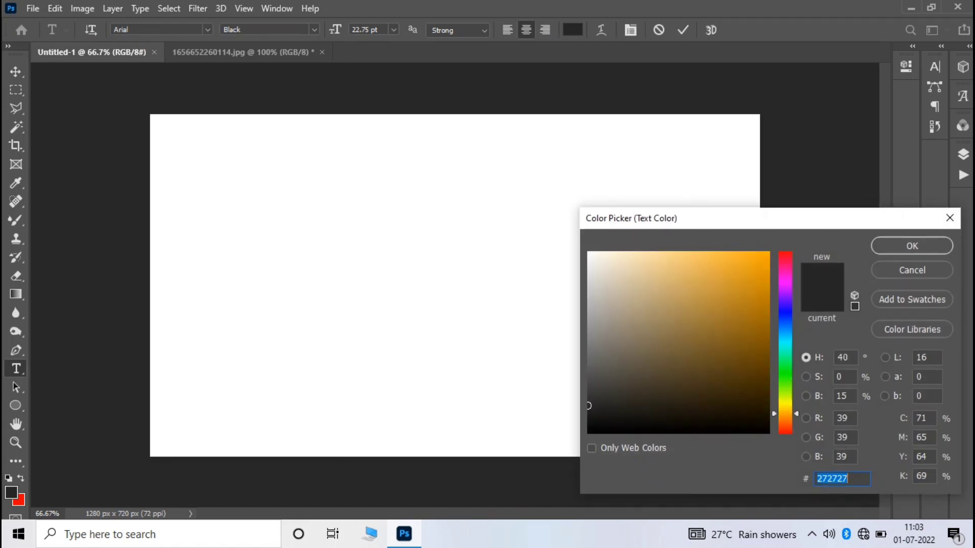
pyautogui.write('fff400')
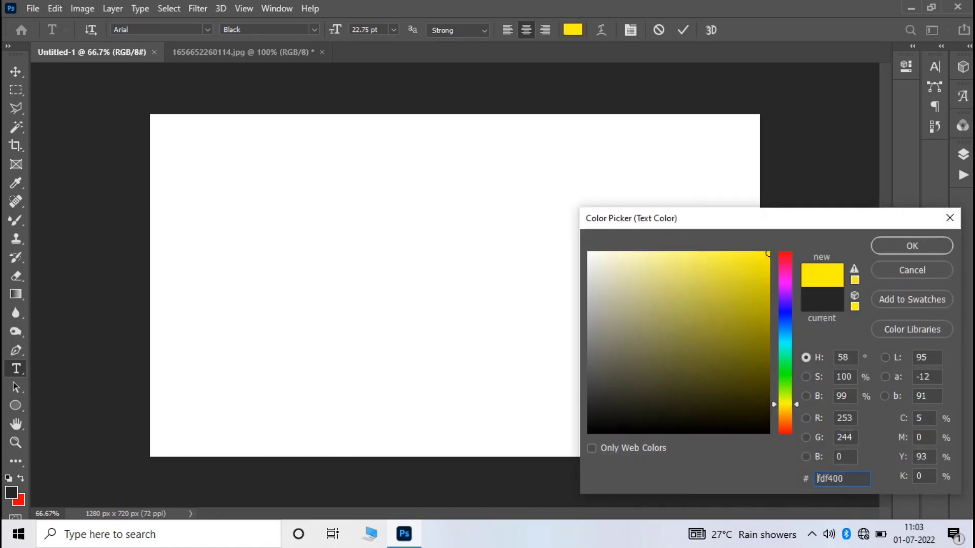
pyautogui.press('Return')
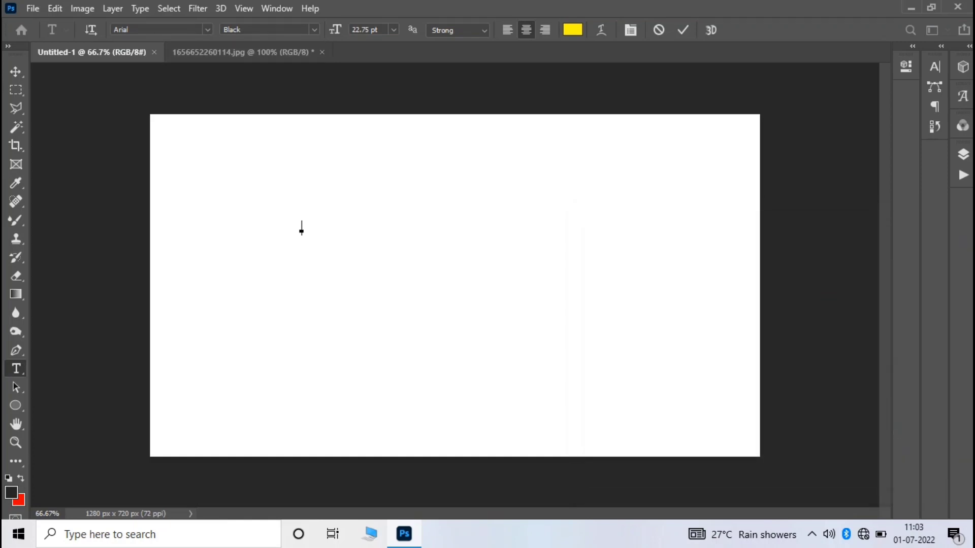
# Set the text to 72 pt in the DGCally-18 font
pyautogui.click(394, 29)
pyautogui.click(374, 211)
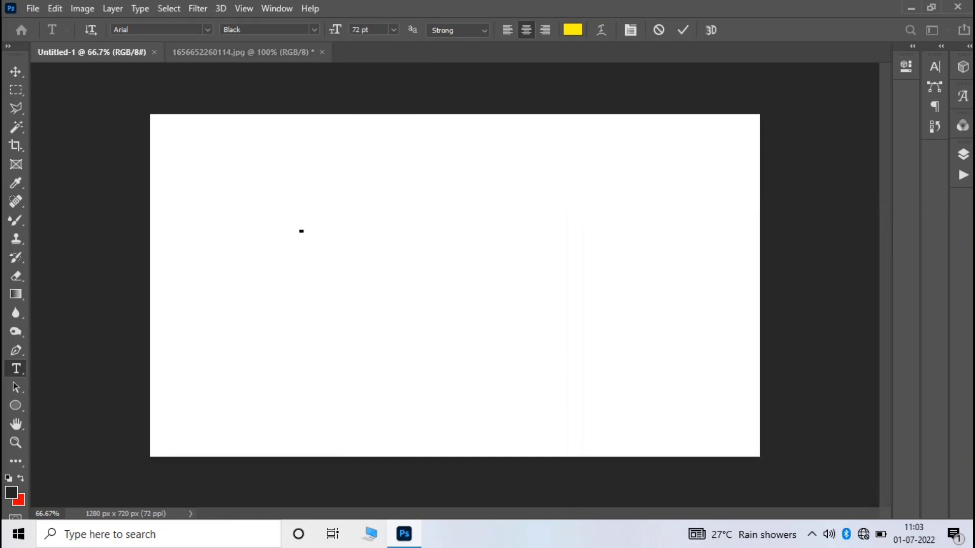
pyautogui.click(301, 230)
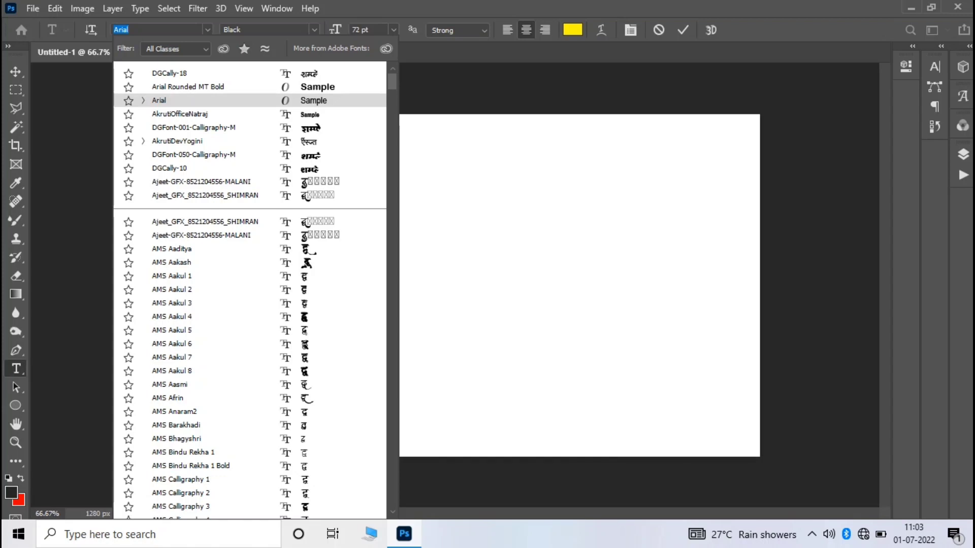
pyautogui.press('Up')
pyautogui.press('Up')
pyautogui.press('Return')
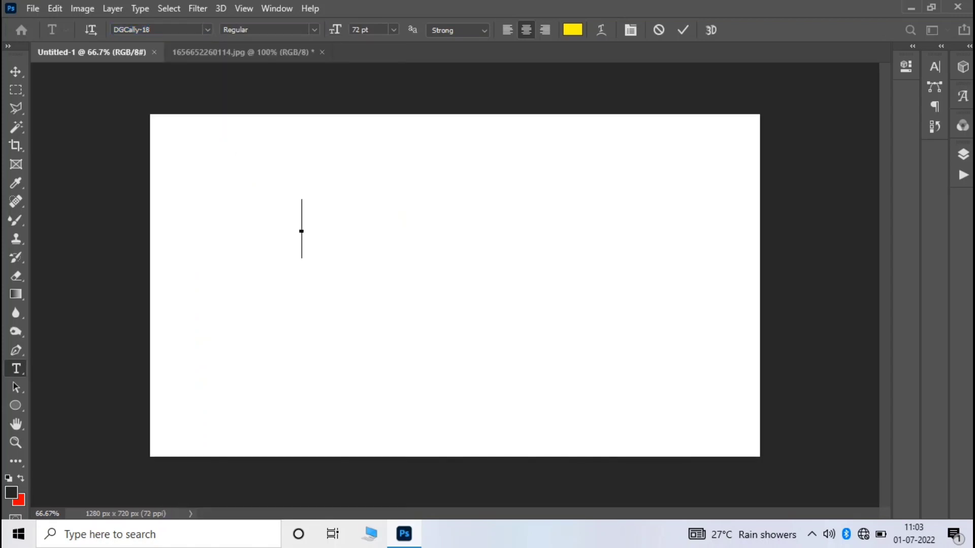
# Type the word जल in yellow and commit it
pyautogui.write('m')
pyautogui.press('BackSpace')
pyautogui.write('ty')
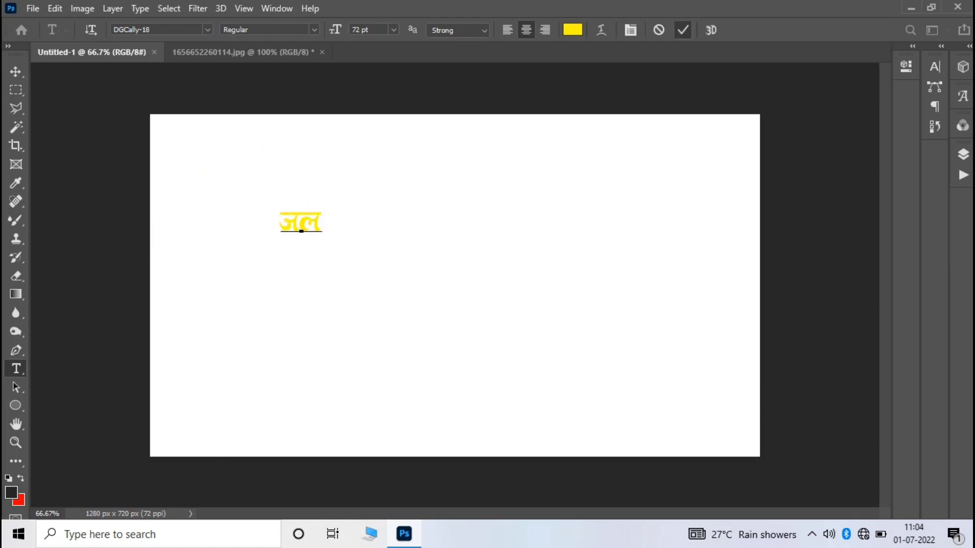
pyautogui.click(683, 29)
# After checking the reference poster, delete ज from the text and show the Glyphs panel
pyautogui.click(264, 52)
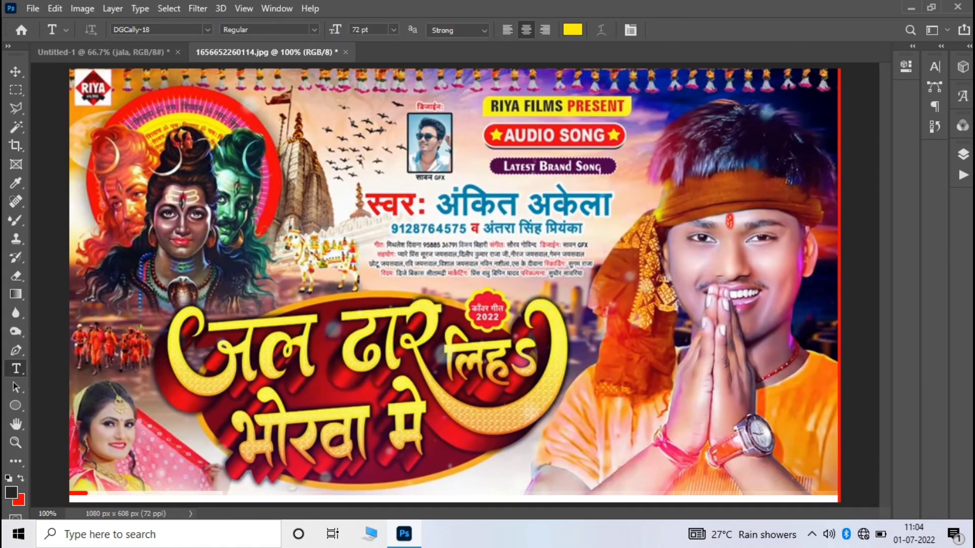
pyautogui.click(102, 52)
pyautogui.click(294, 221)
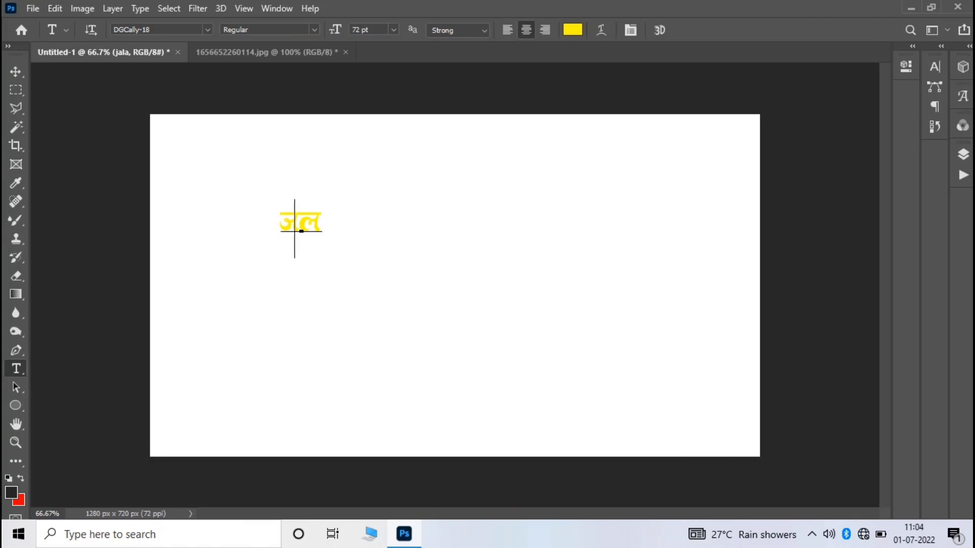
pyautogui.press('BackSpace')
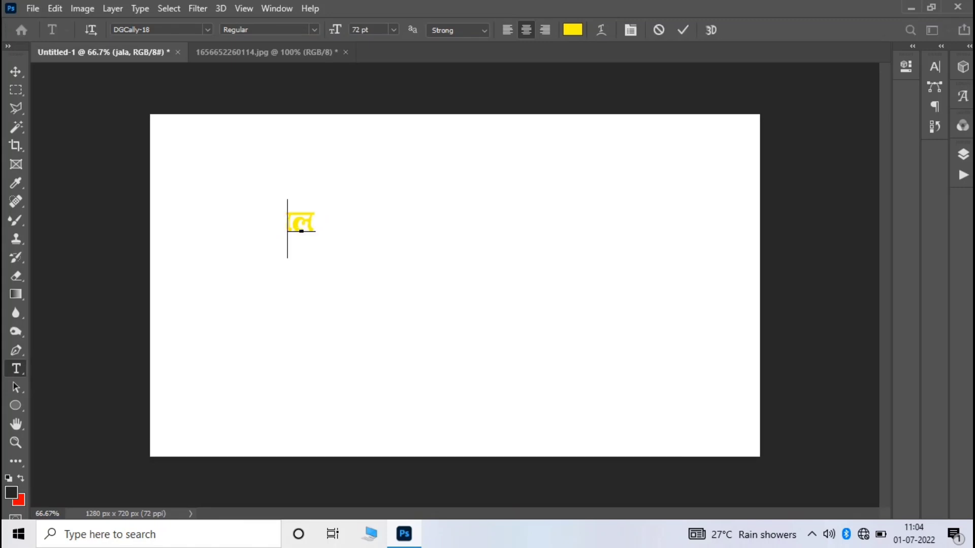
pyautogui.click(963, 96)
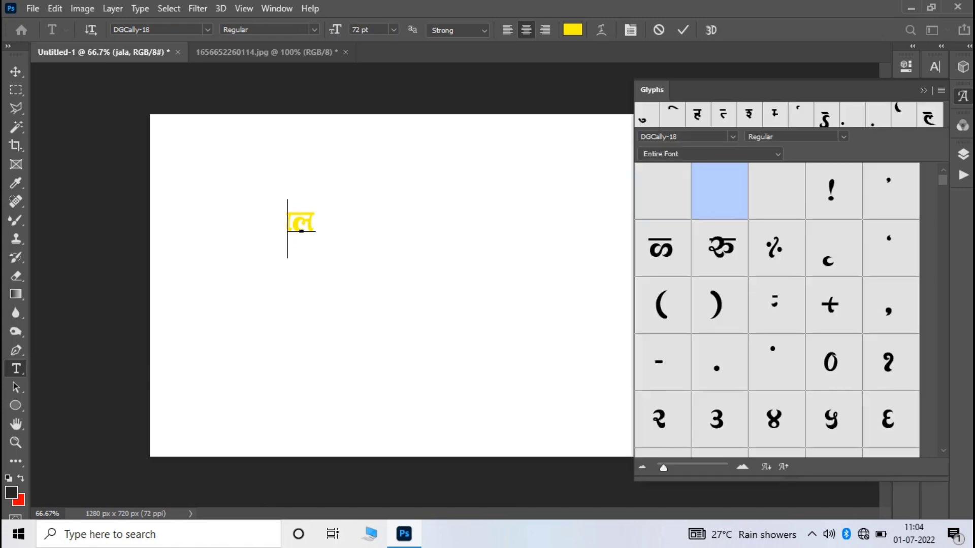
# Insert the curled ज glyph before ल and add a space
pyautogui.scroll(-2, 777, 310)
pyautogui.scroll(-5, 777, 309)
pyautogui.scroll(-5, 777, 310)
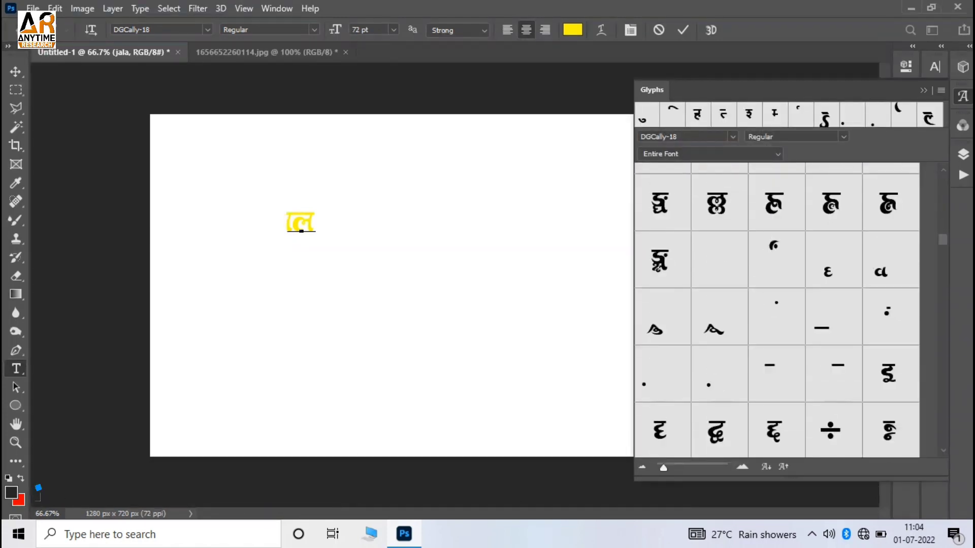
pyautogui.scroll(-5, 776, 309)
pyautogui.scroll(3, 777, 310)
pyautogui.scroll(3, 777, 310)
pyautogui.scroll(3, 777, 309)
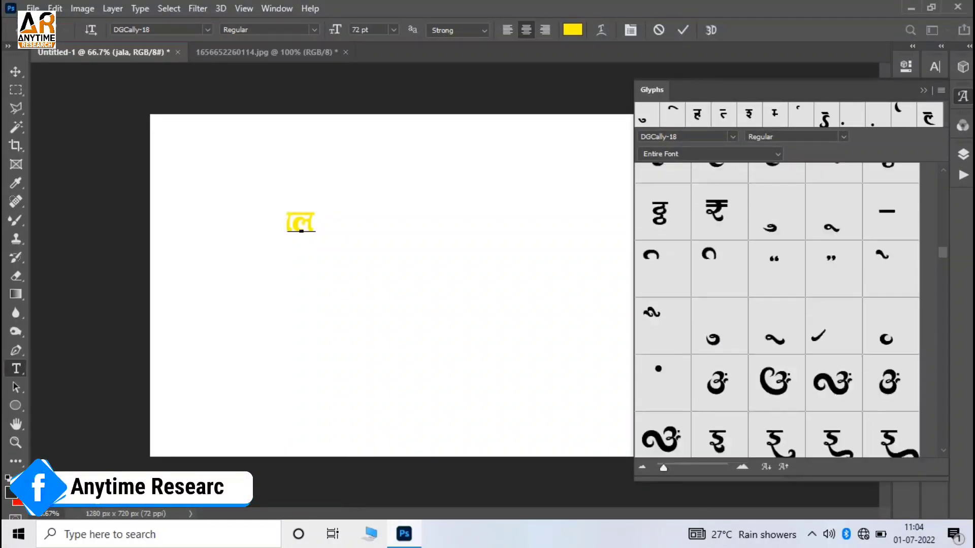
pyautogui.scroll(2, 777, 310)
pyautogui.scroll(-3, 776, 310)
pyautogui.scroll(-3, 777, 310)
pyautogui.scroll(-3, 777, 310)
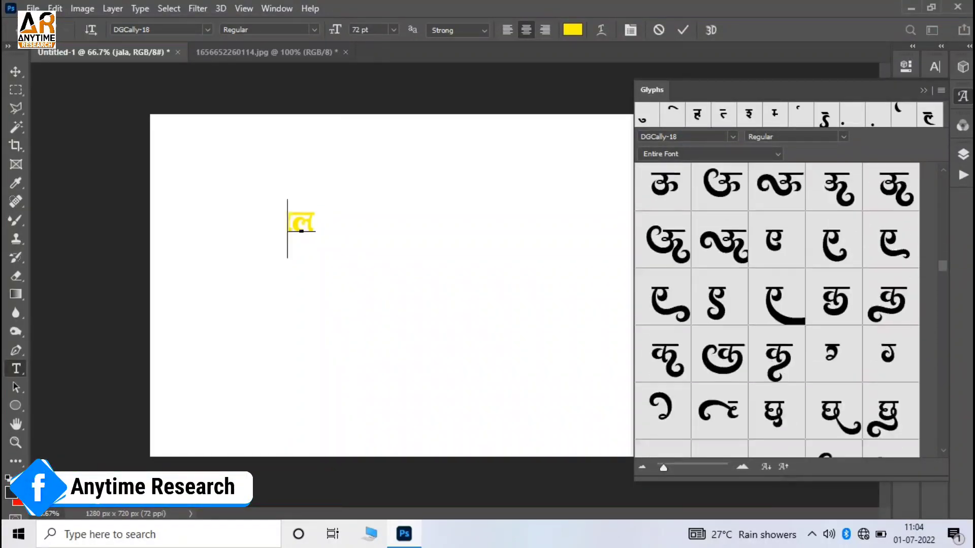
pyautogui.scroll(-3, 777, 309)
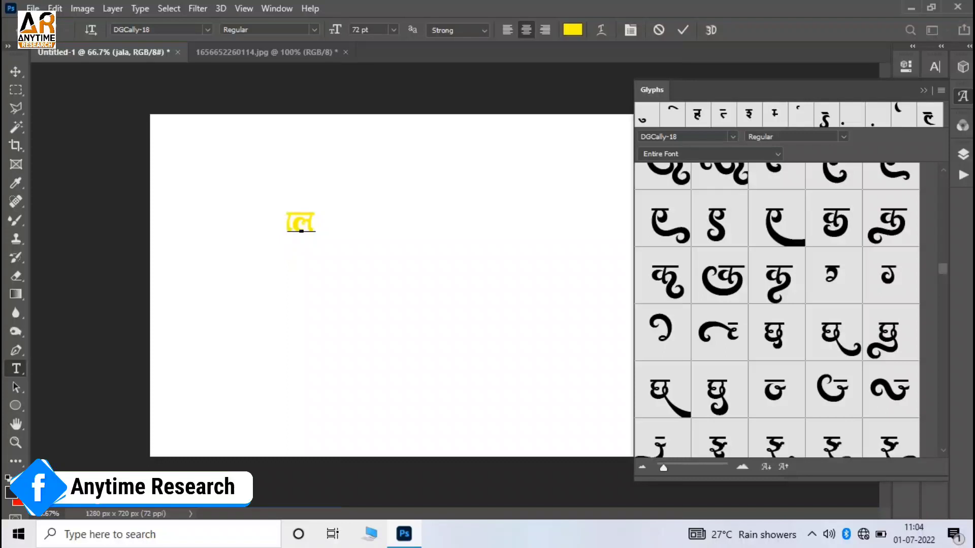
pyautogui.scroll(-3, 777, 310)
pyautogui.doubleClick(834, 312)
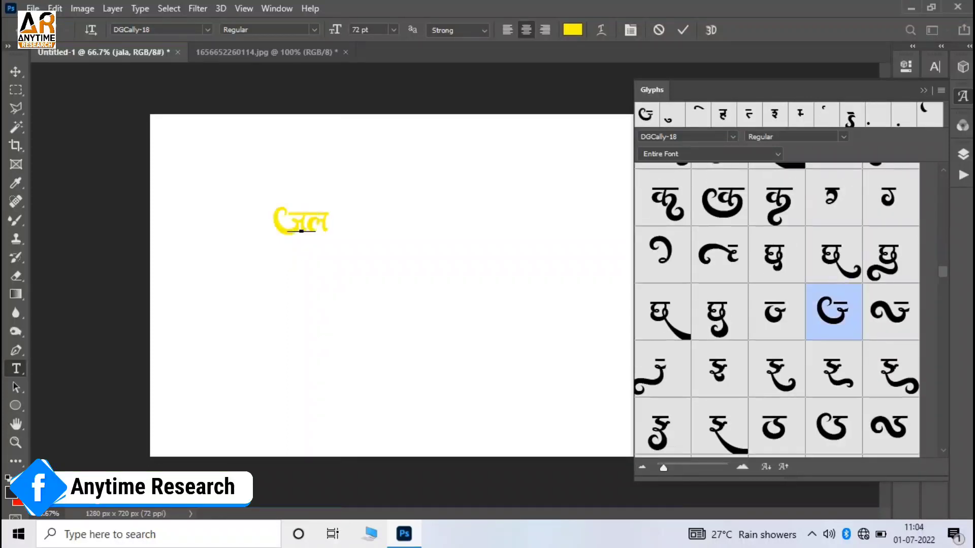
pyautogui.press('Right')
pyautogui.press('Right')
pyautogui.press('Right')
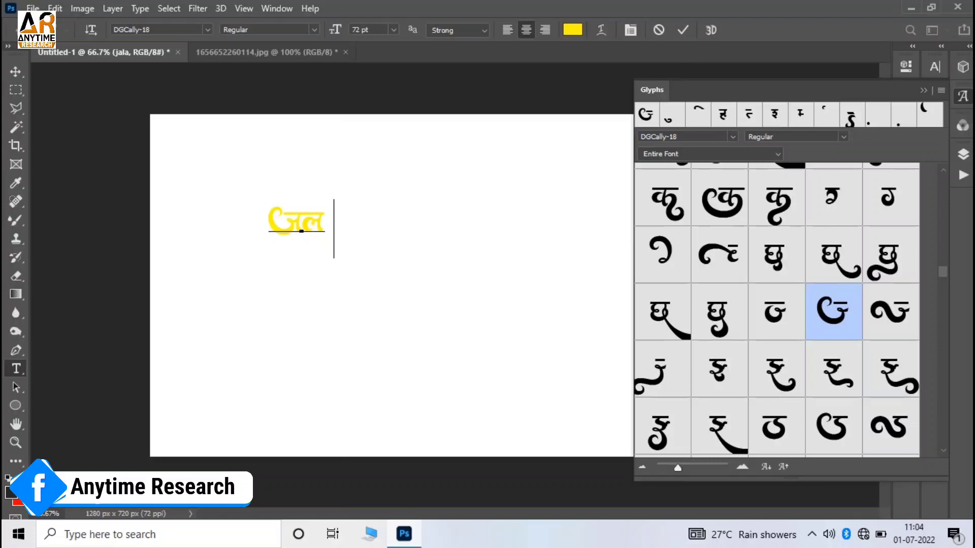
# Add ढा with a curled swash tail glyph and commit the जल दार title
pyautogui.scroll(1, 777, 310)
pyautogui.scroll(2, 777, 309)
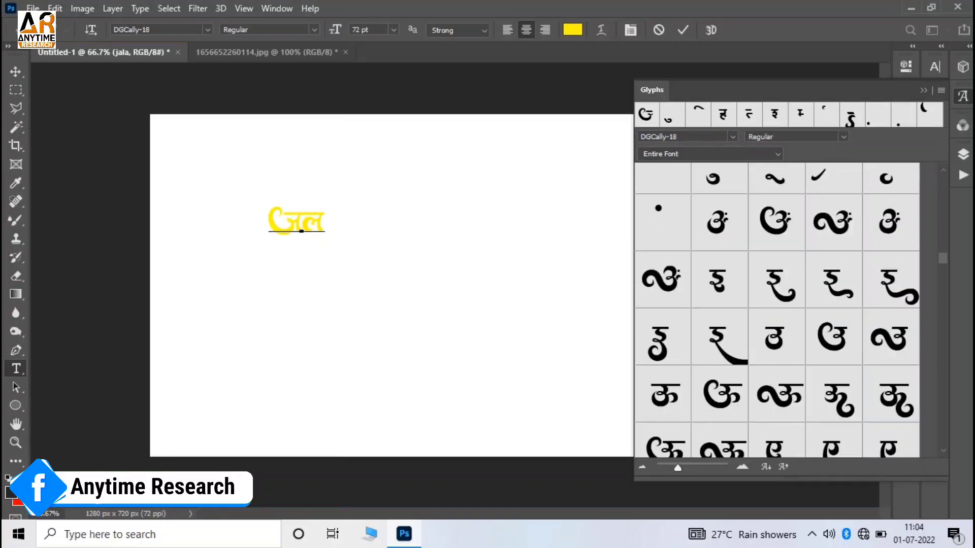
pyautogui.scroll(3, 777, 309)
pyautogui.scroll(2, 777, 310)
pyautogui.scroll(2, 777, 309)
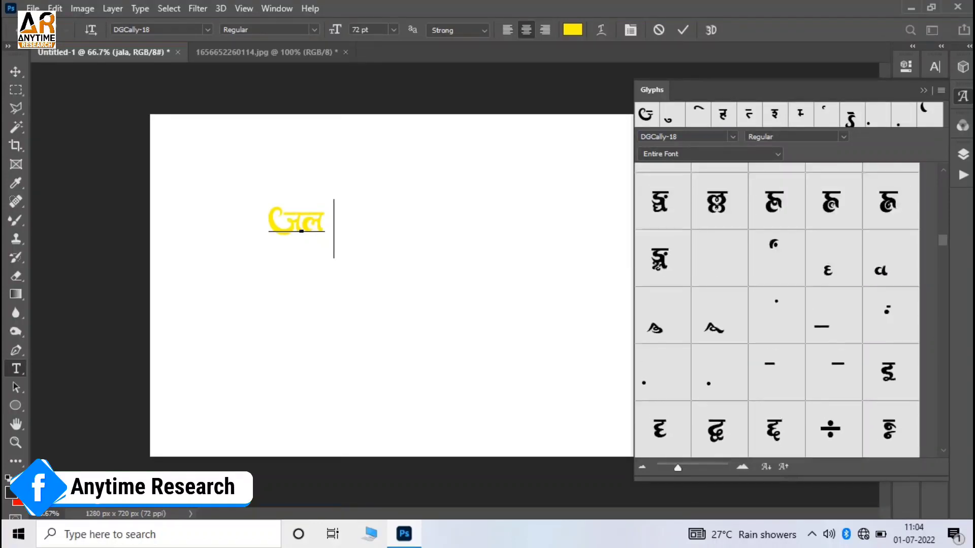
pyautogui.scroll(2, 777, 310)
pyautogui.scroll(2, 777, 310)
pyautogui.scroll(2, 777, 310)
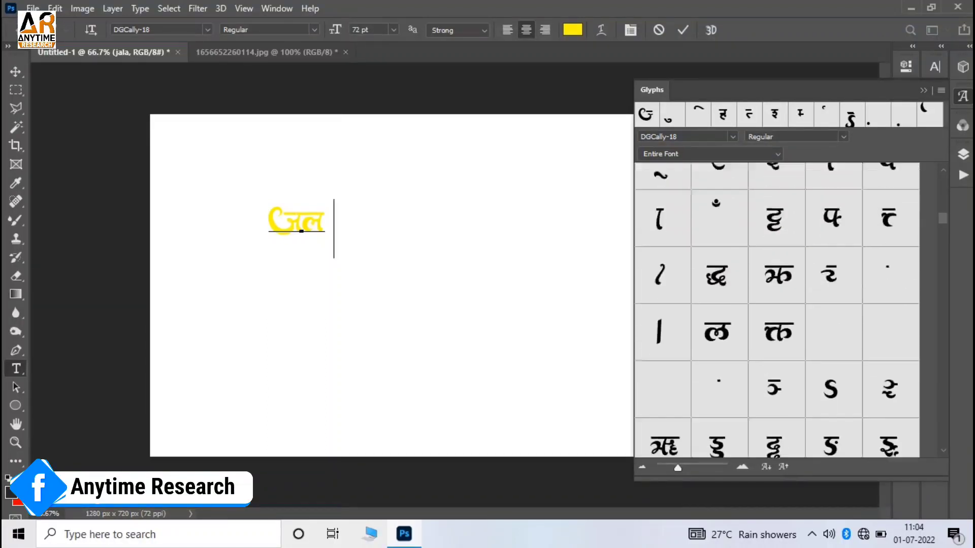
pyautogui.scroll(2, 777, 309)
pyautogui.scroll(1, 777, 310)
pyautogui.scroll(2, 777, 310)
pyautogui.scroll(1, 777, 310)
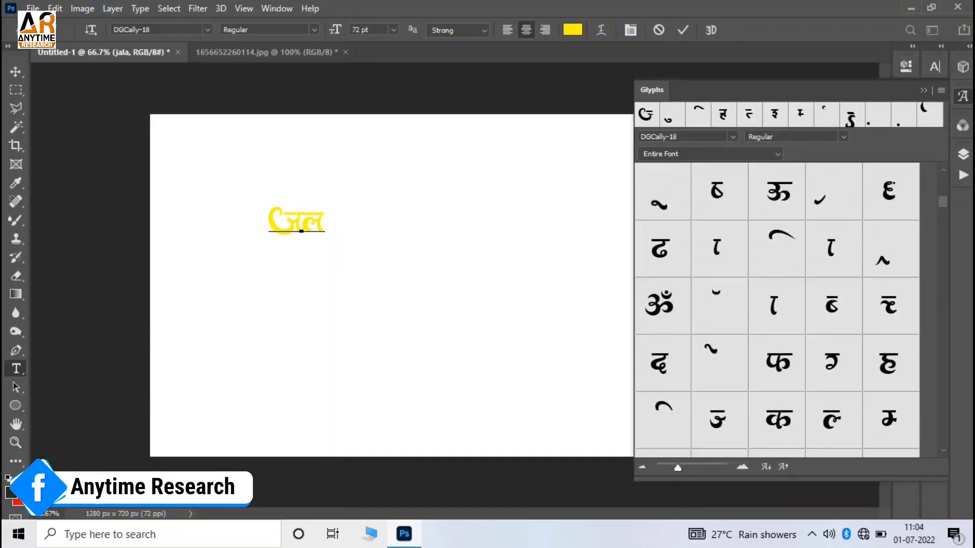
pyautogui.scroll(2, 777, 310)
pyautogui.doubleClick(663, 288)
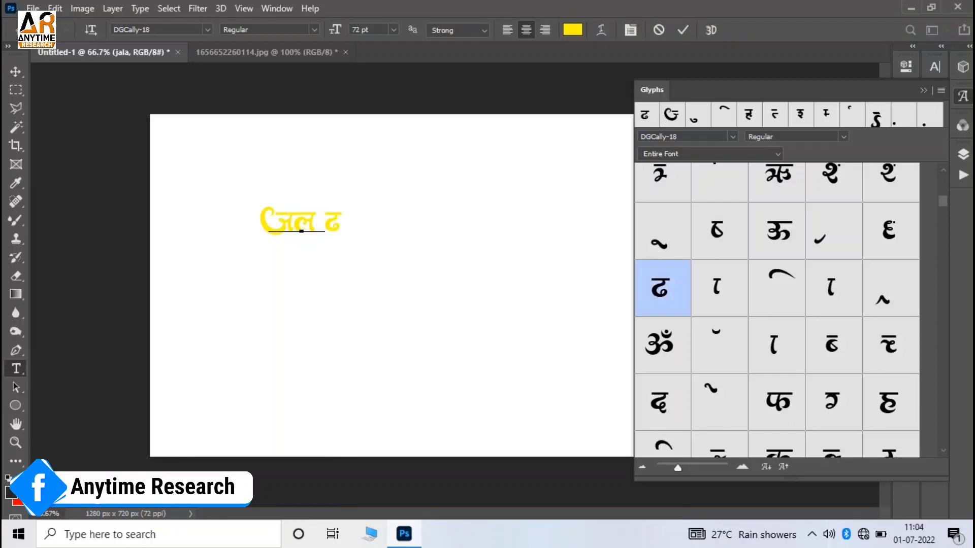
pyautogui.write('k')
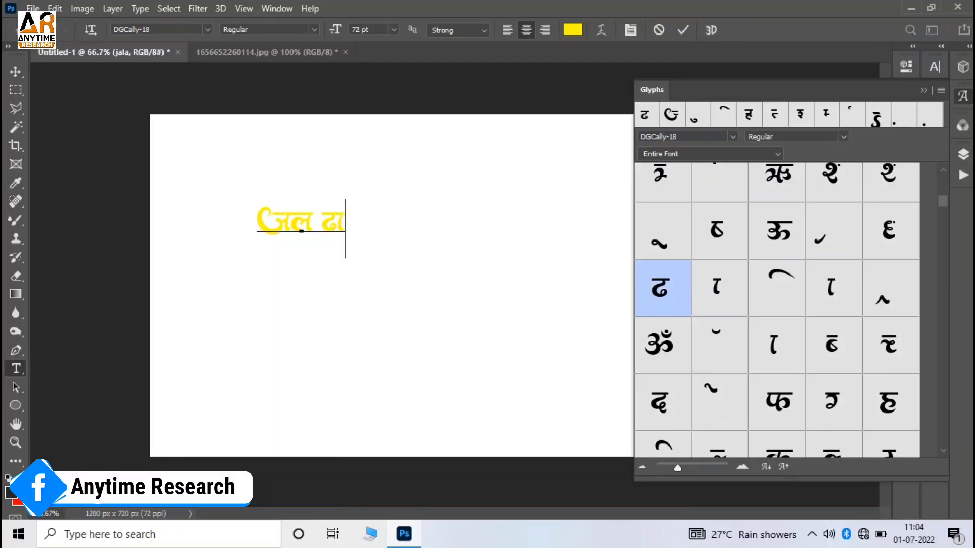
pyautogui.scroll(-2, 777, 310)
pyautogui.scroll(-2, 777, 310)
pyautogui.scroll(-2, 777, 310)
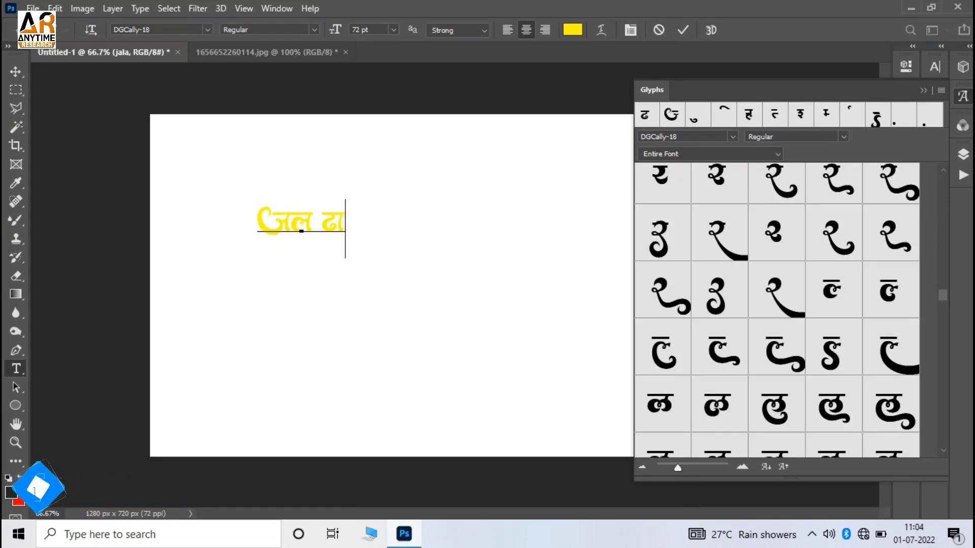
pyautogui.doubleClick(720, 232)
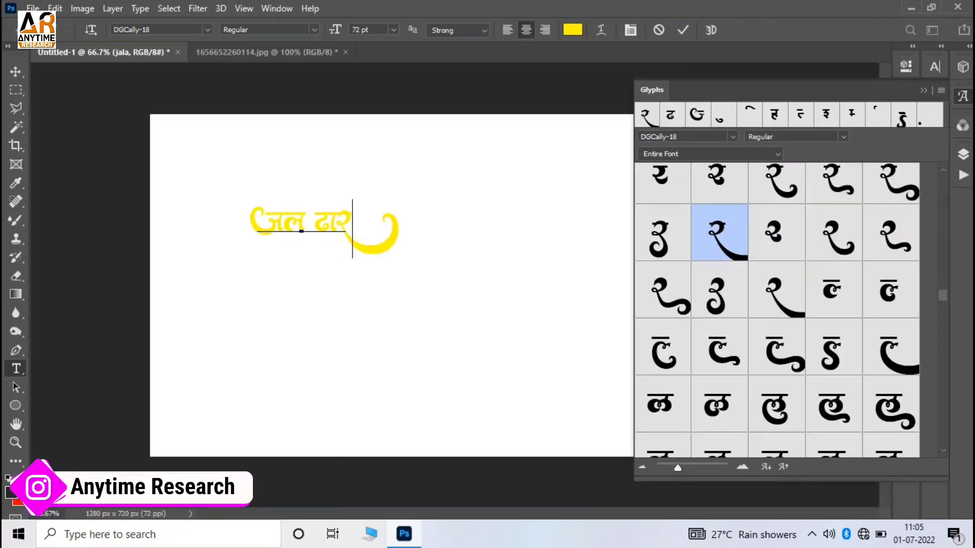
pyautogui.click(963, 96)
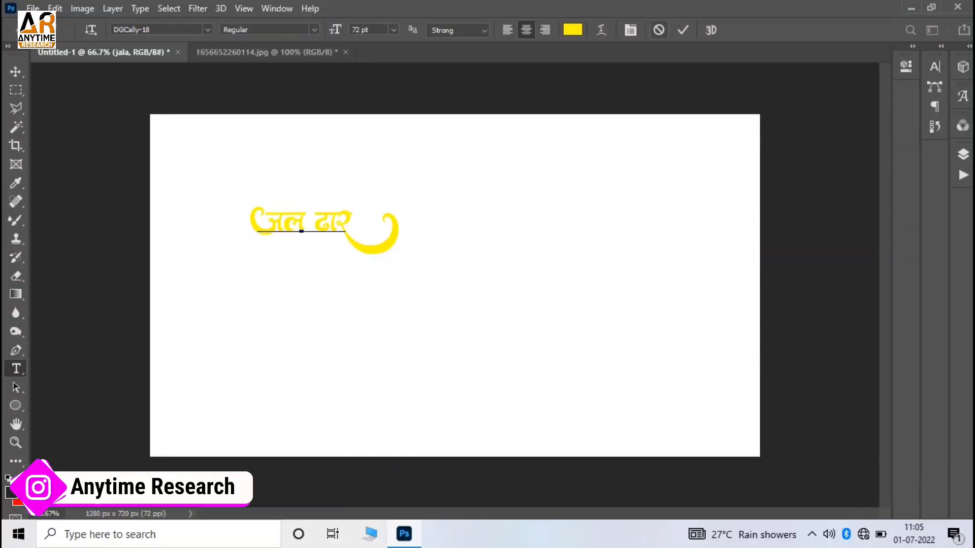
pyautogui.click(683, 30)
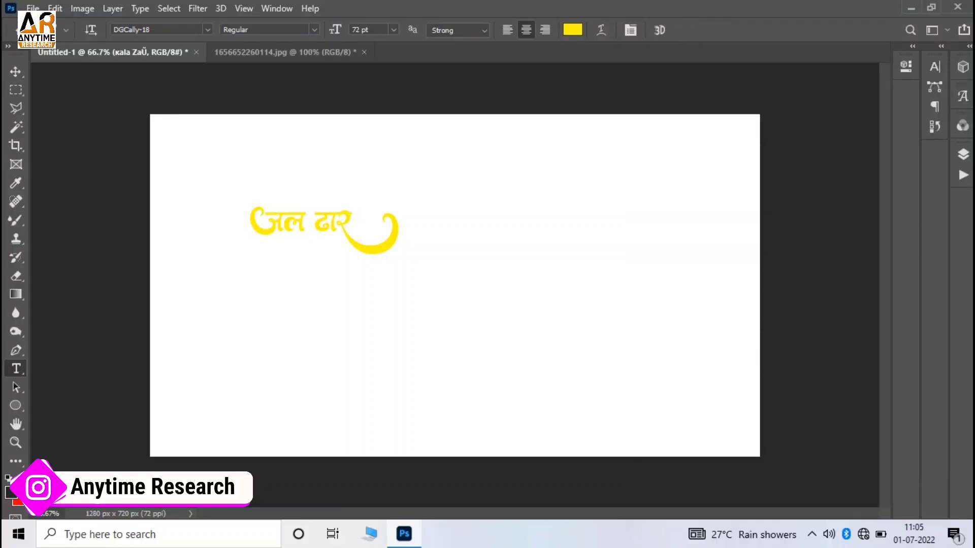
# Scale the जल दार title up across the canvas
pyautogui.press('v')
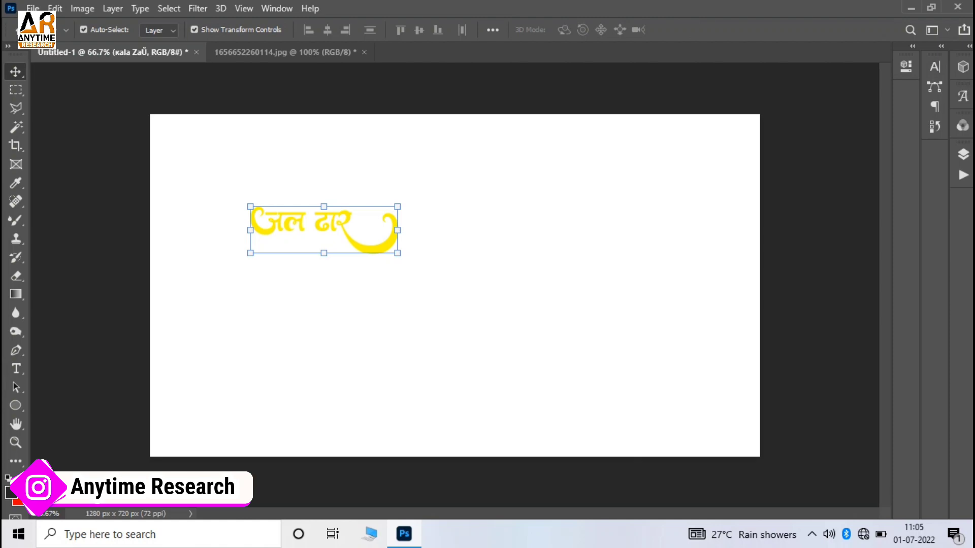
pyautogui.hotkey('ctrl', 't')
pyautogui.moveTo(398, 253); pyautogui.dragTo(702, 373)
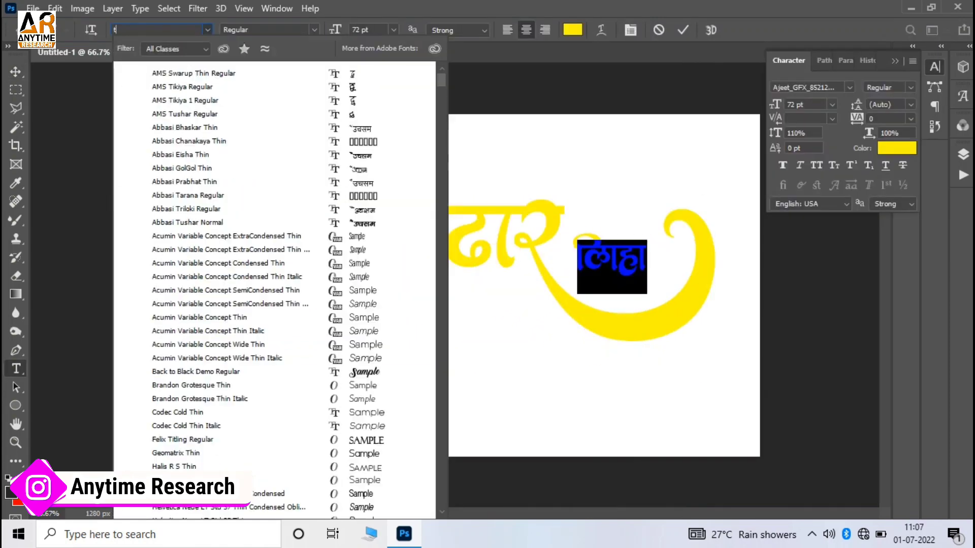
# Set the new word लिहा in Top Stylish Hindi Font and commit it
pyautogui.write('op')
pyautogui.press('Down')
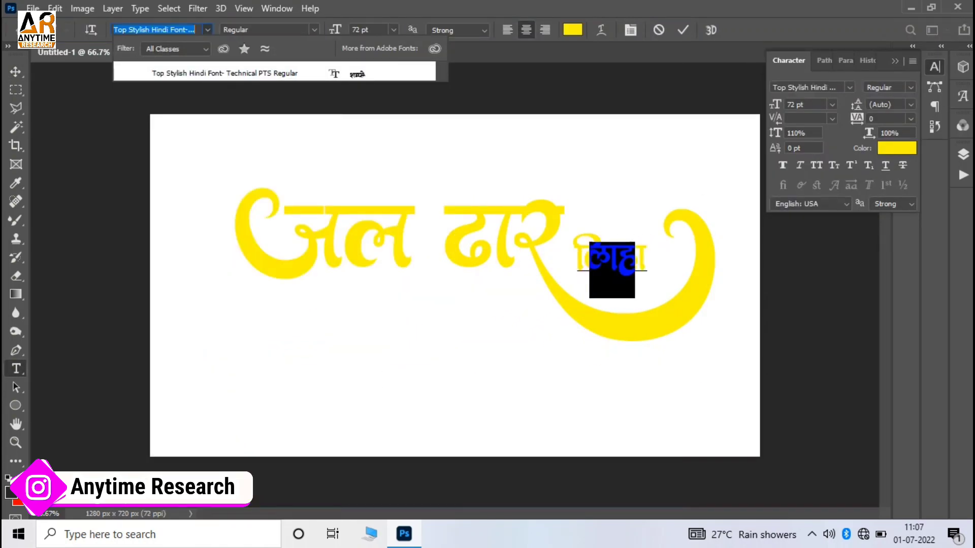
pyautogui.press('Return')
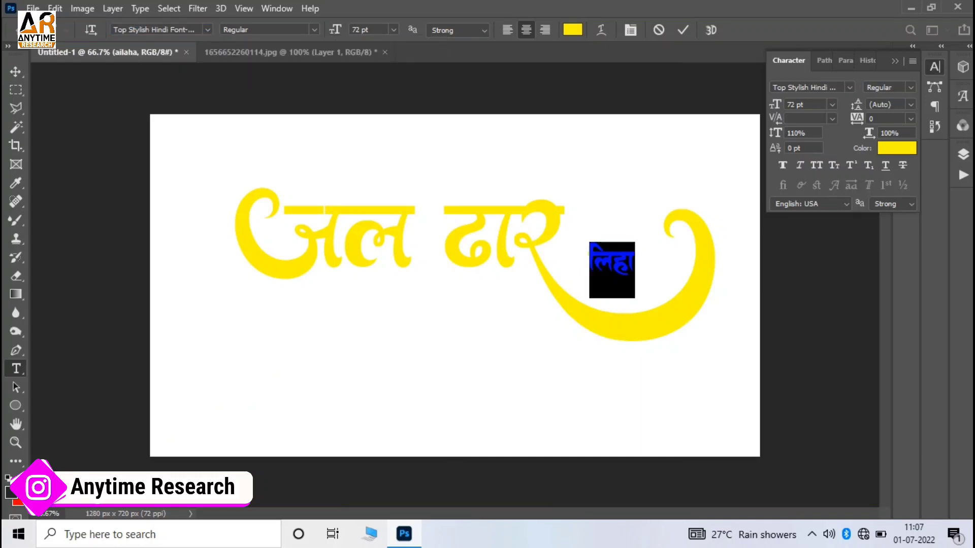
pyautogui.click(683, 30)
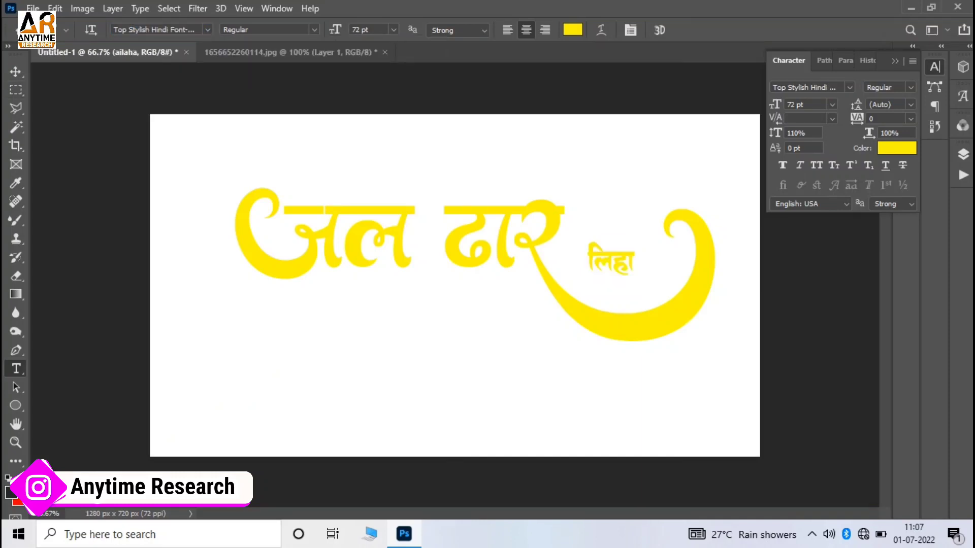
# Enlarge लिहा to about 177% and move it into the swash curve
pyautogui.press('v')
pyautogui.hotkey('ctrl', 't')
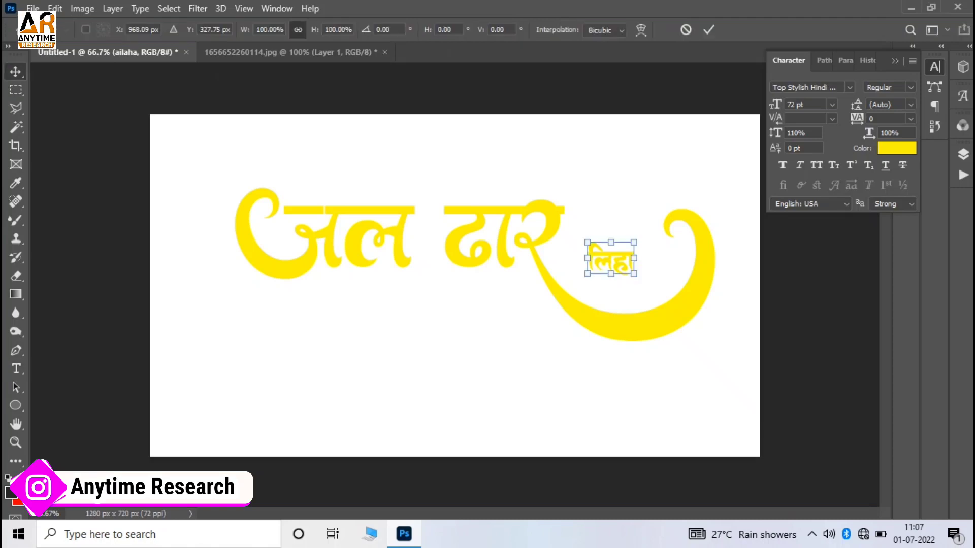
pyautogui.moveTo(635, 275); pyautogui.dragTo(670, 316)
pyautogui.moveTo(630, 231); pyautogui.dragTo(624, 253)
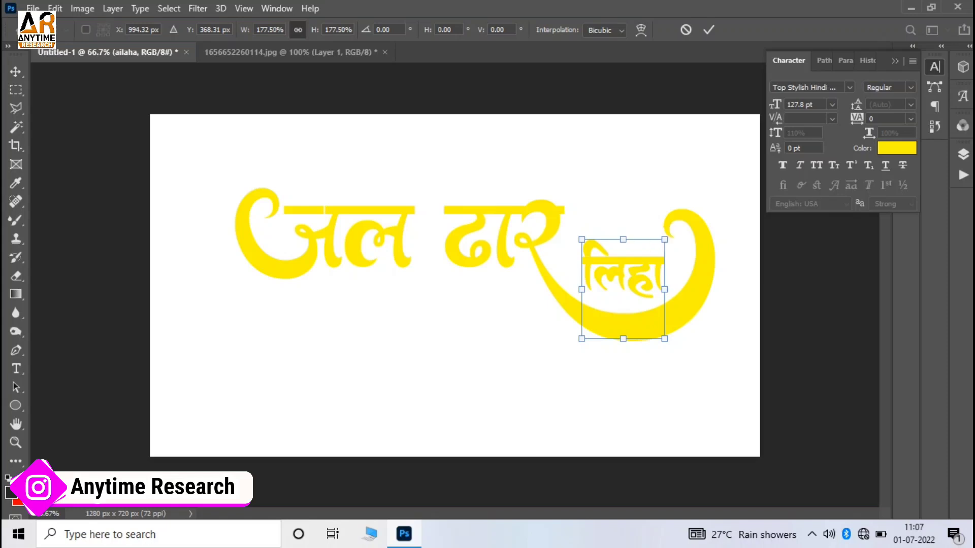
pyautogui.click(709, 29)
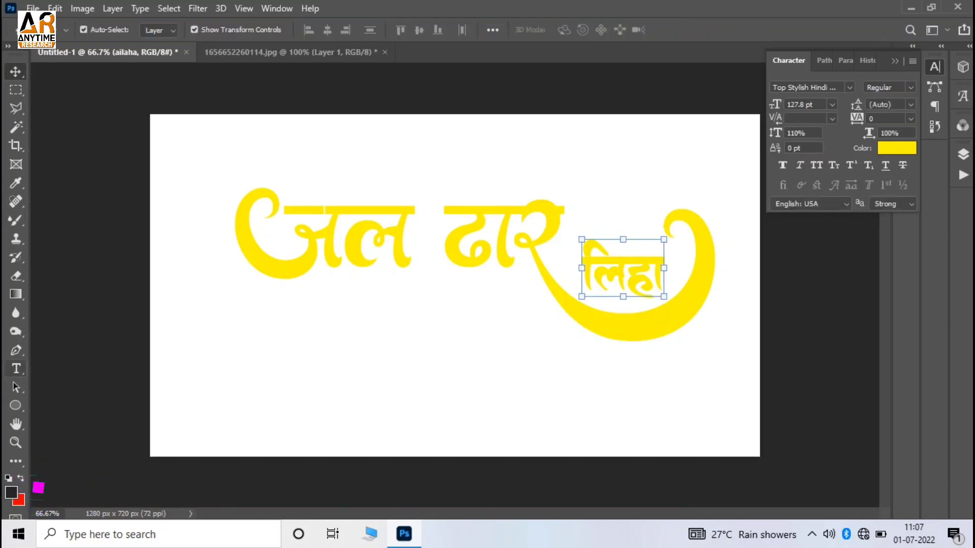
pyautogui.press('t')
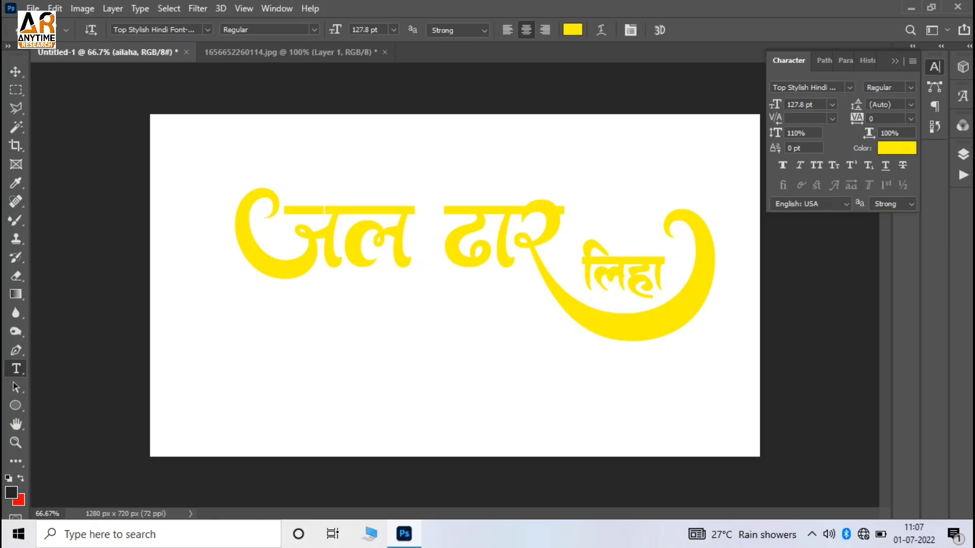
pyautogui.click(273, 371)
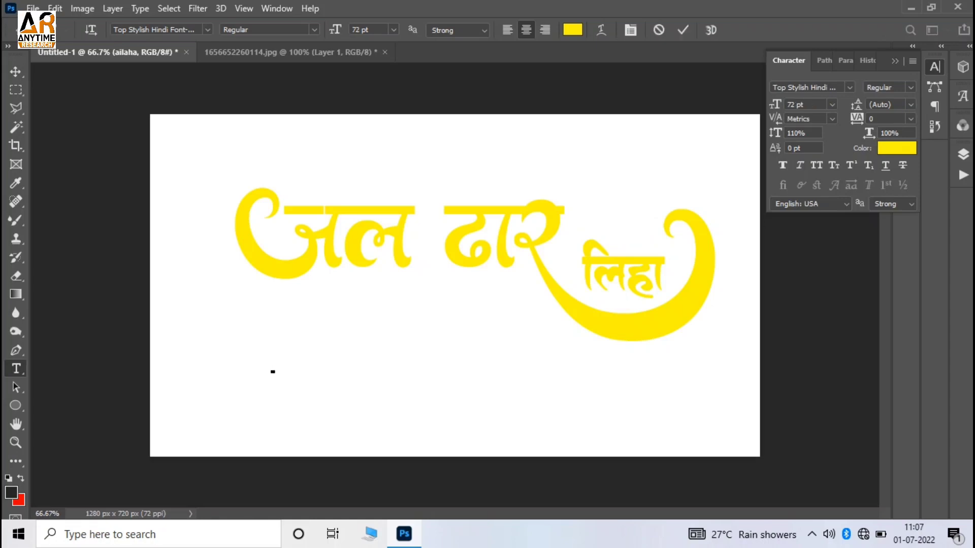
# Type भोरवा मे, then scale and place it just under जल दार, left of the swash
pyautogui.write('b')
pyautogui.write('k')
pyautogui.write('j')
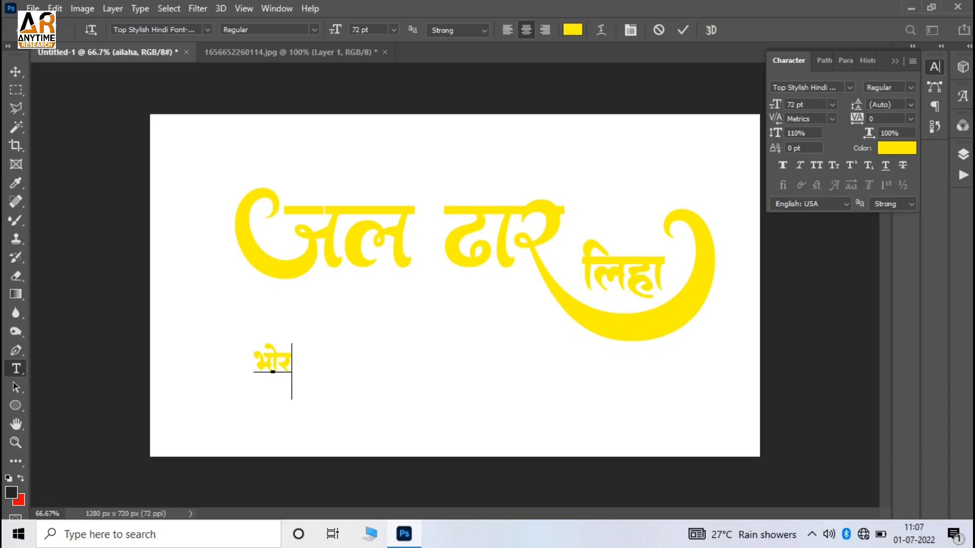
pyautogui.write('ok')
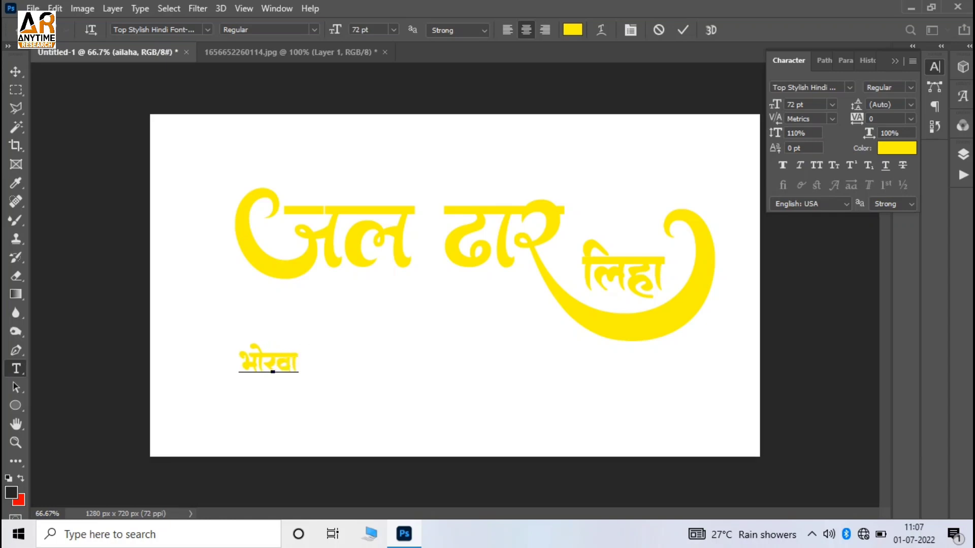
pyautogui.write(' es')
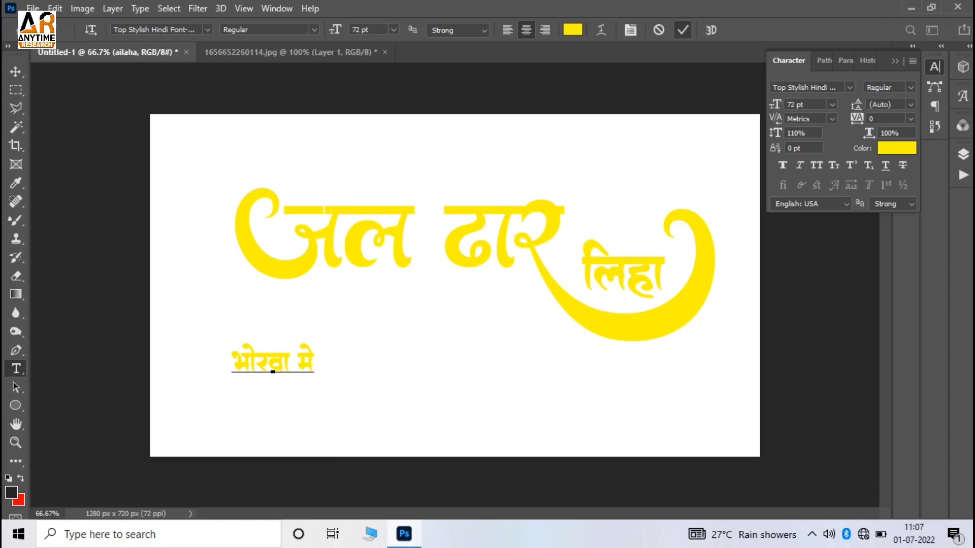
pyautogui.click(683, 30)
pyautogui.hotkey('ctrl', 't')
pyautogui.moveTo(336, 364); pyautogui.dragTo(483, 457)
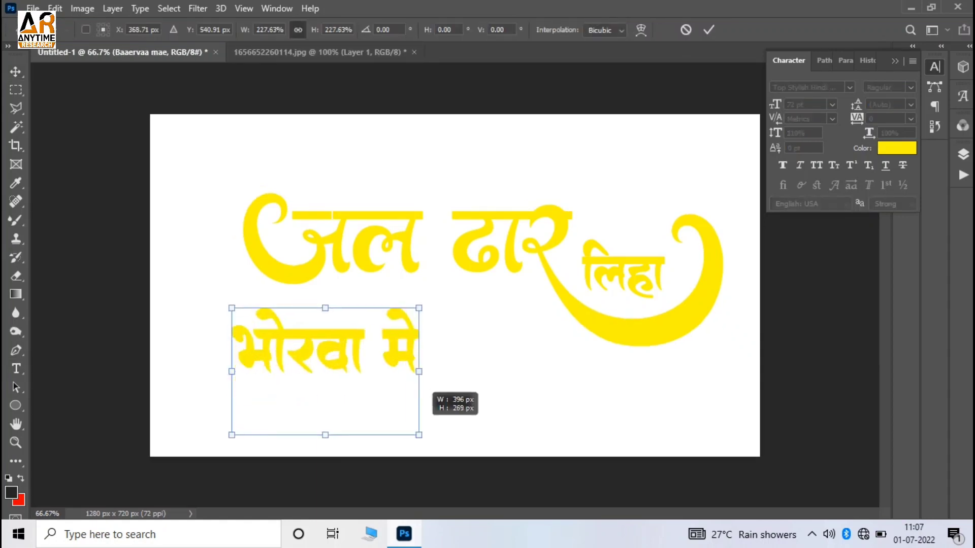
pyautogui.moveTo(364, 331); pyautogui.dragTo(432, 335)
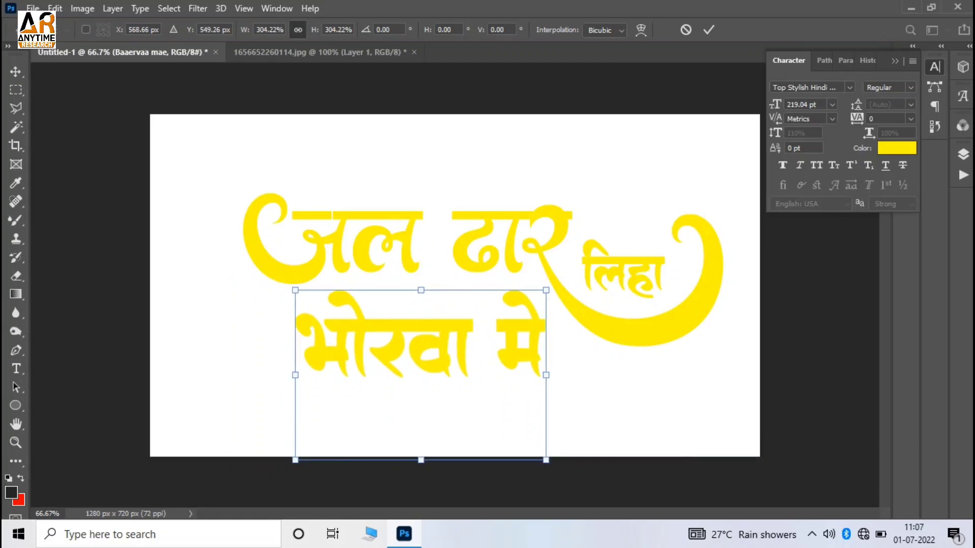
pyautogui.moveTo(546, 460); pyautogui.dragTo(503, 430)
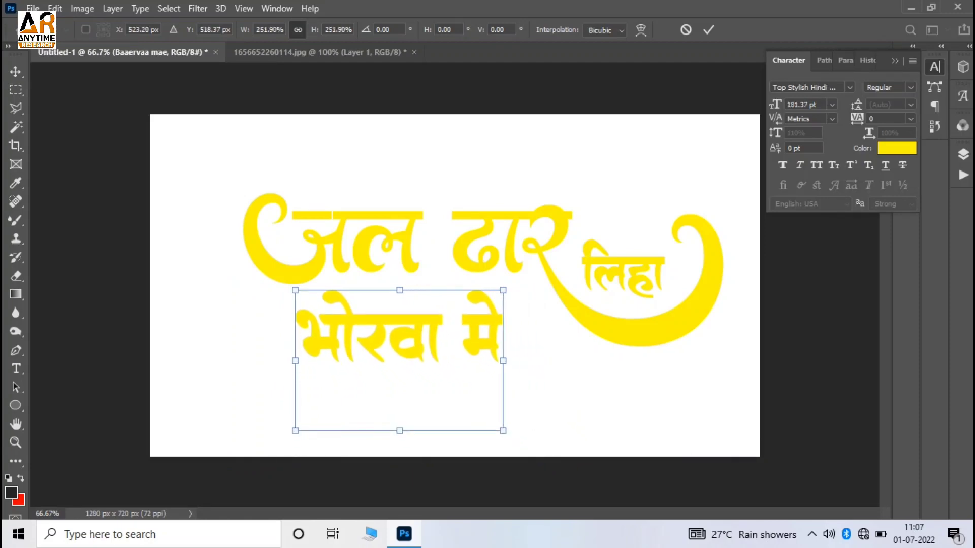
pyautogui.moveTo(416, 317); pyautogui.dragTo(432, 317)
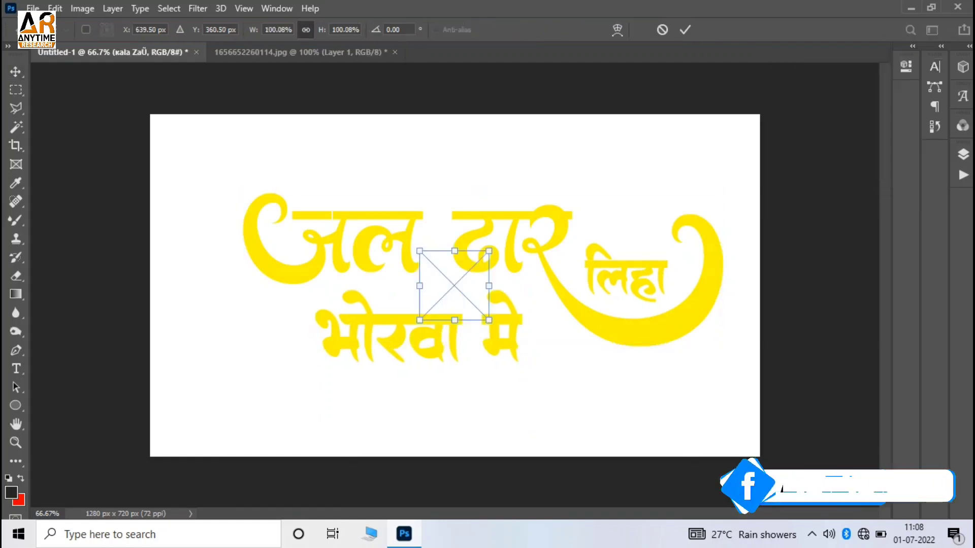
pyautogui.press('Escape')
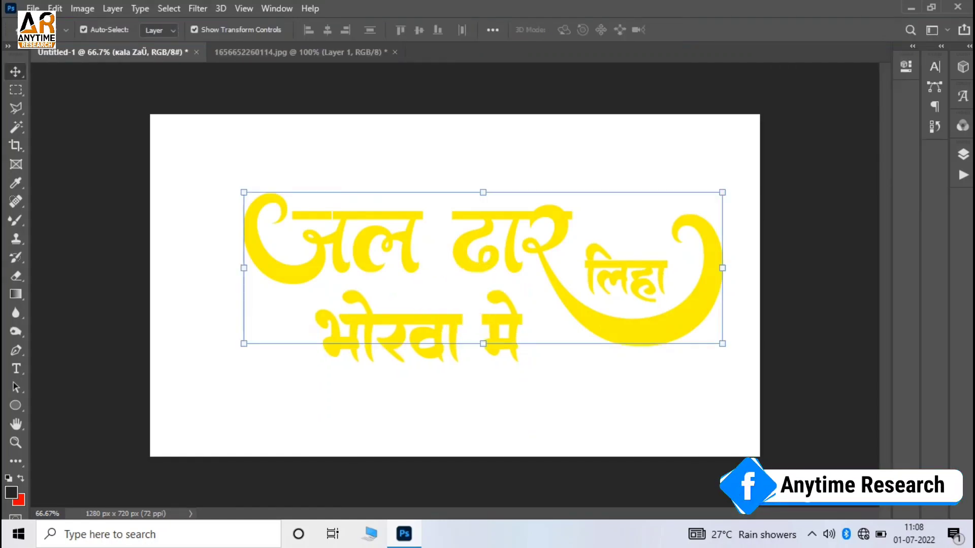
pyautogui.click(33, 8)
pyautogui.click(61, 290)
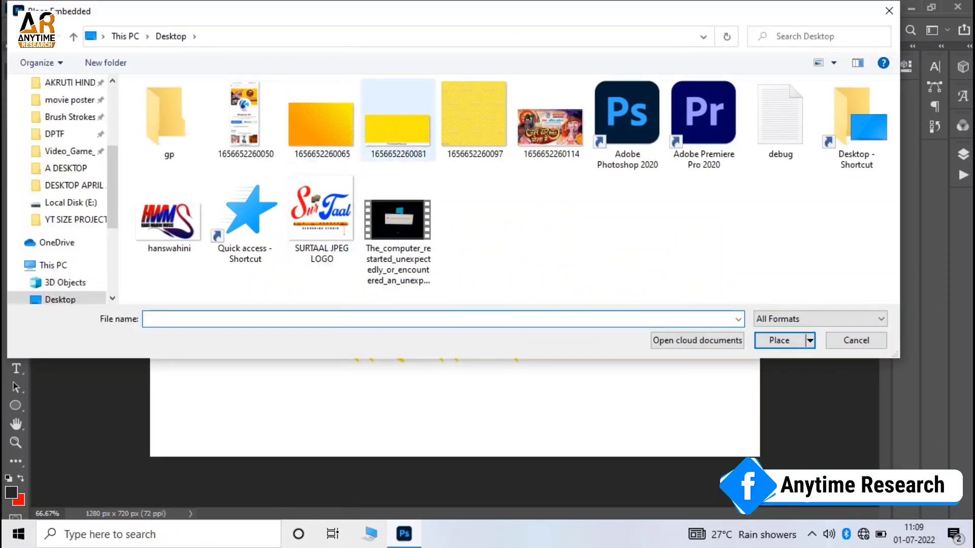
pyautogui.doubleClick(398, 122)
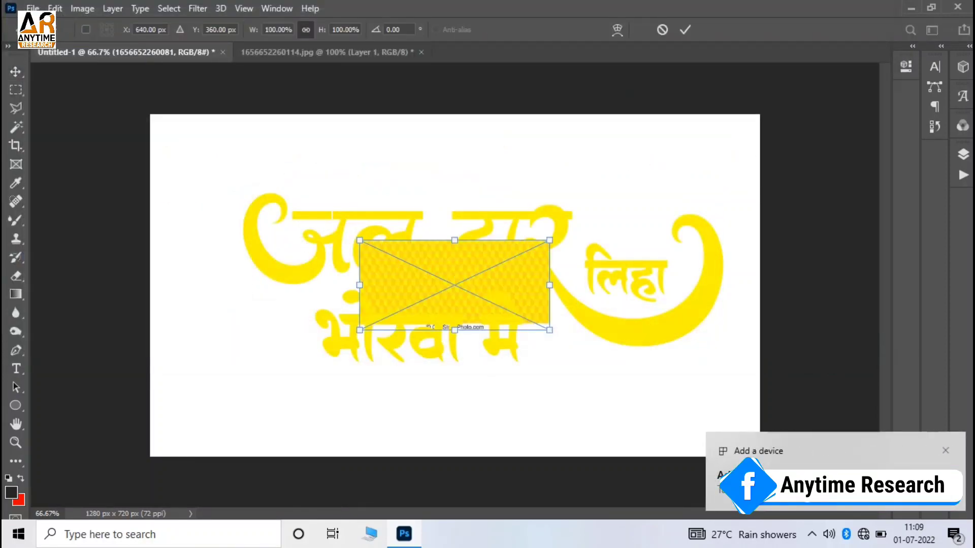
pyautogui.click(685, 29)
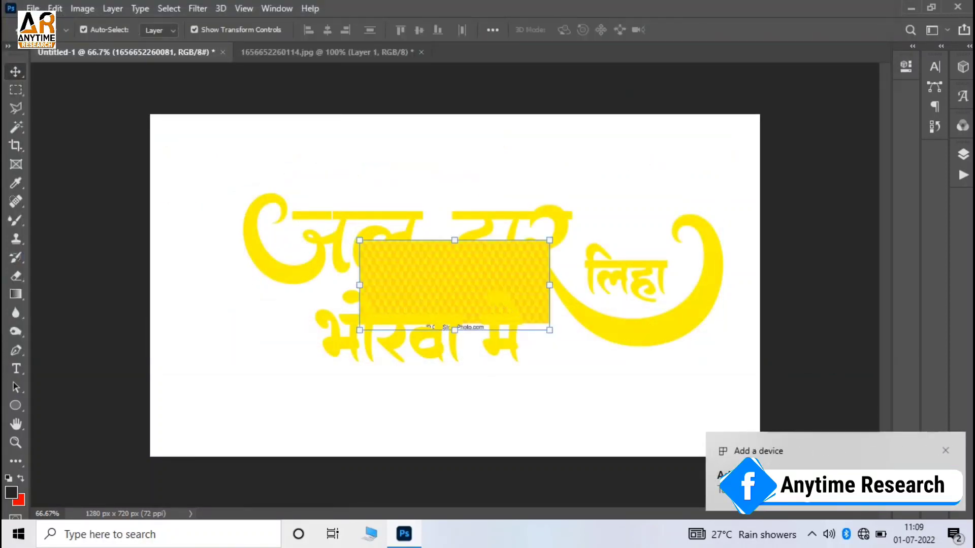
pyautogui.moveTo(550, 285)
pyautogui.mouseDown()
pyautogui.moveTo(474, 285)
pyautogui.moveTo(491, 286)
pyautogui.mouseUp()
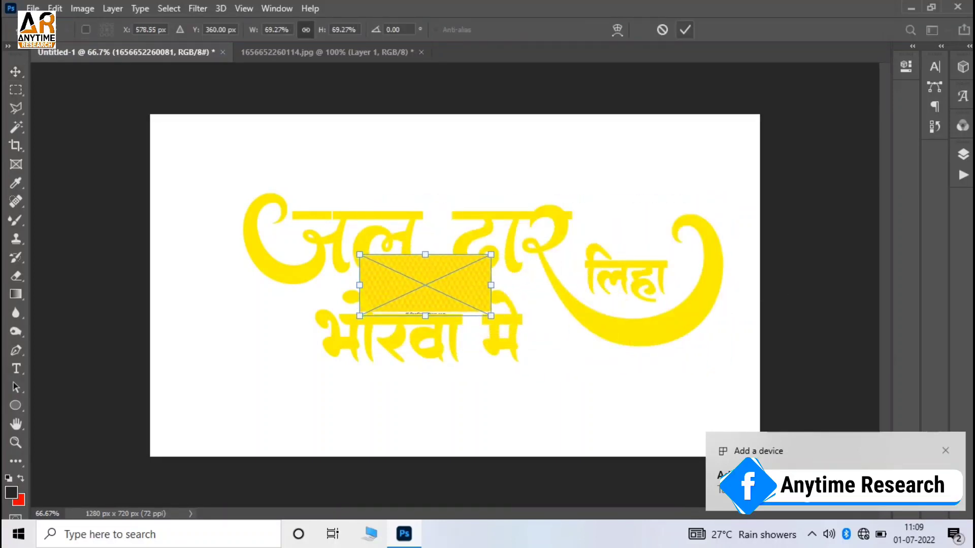
pyautogui.click(685, 29)
# Transform the pattern image and position it over the left of the title
pyautogui.moveTo(425, 286); pyautogui.dragTo(309, 270)
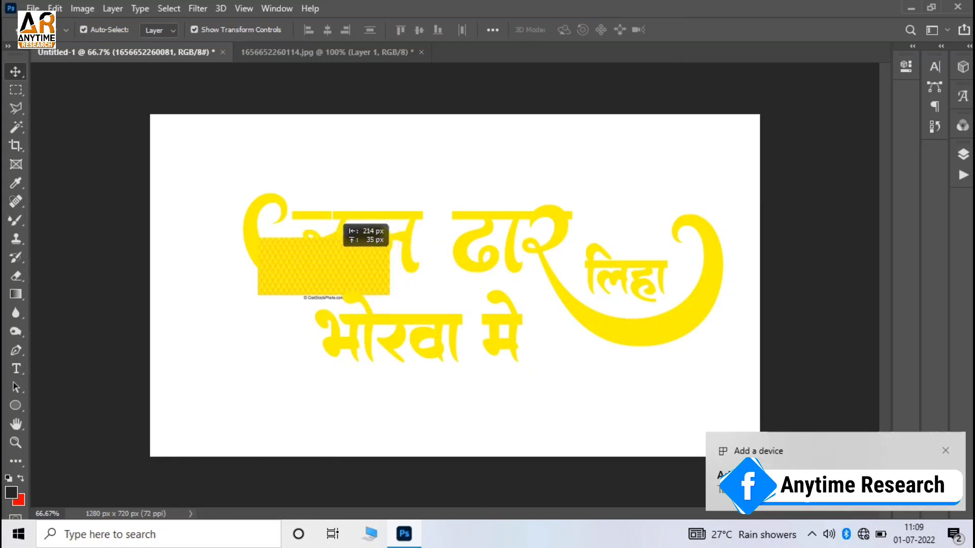
pyautogui.hotkey('ctrl', 't')
pyautogui.moveTo(374, 301); pyautogui.dragTo(462, 337)
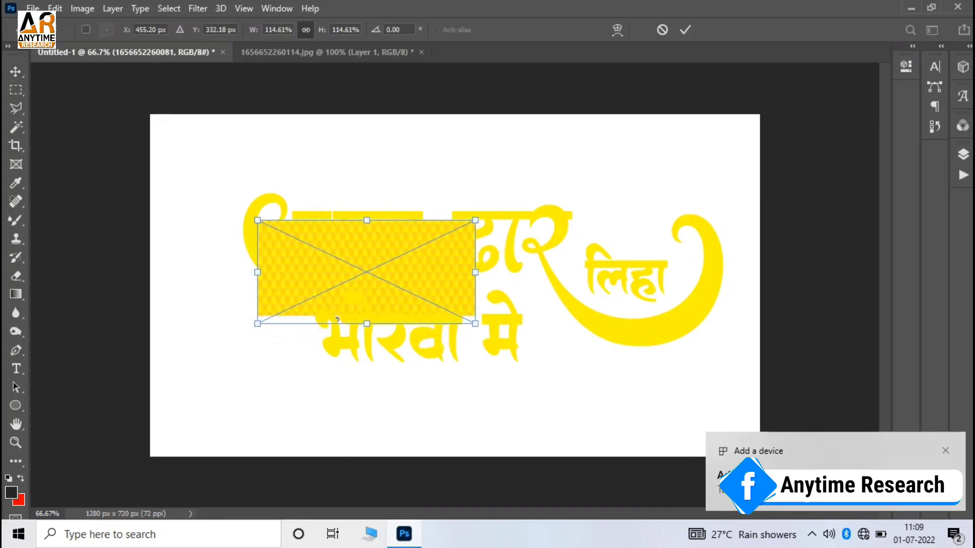
pyautogui.moveTo(404, 261); pyautogui.dragTo(457, 239)
pyautogui.click(685, 29)
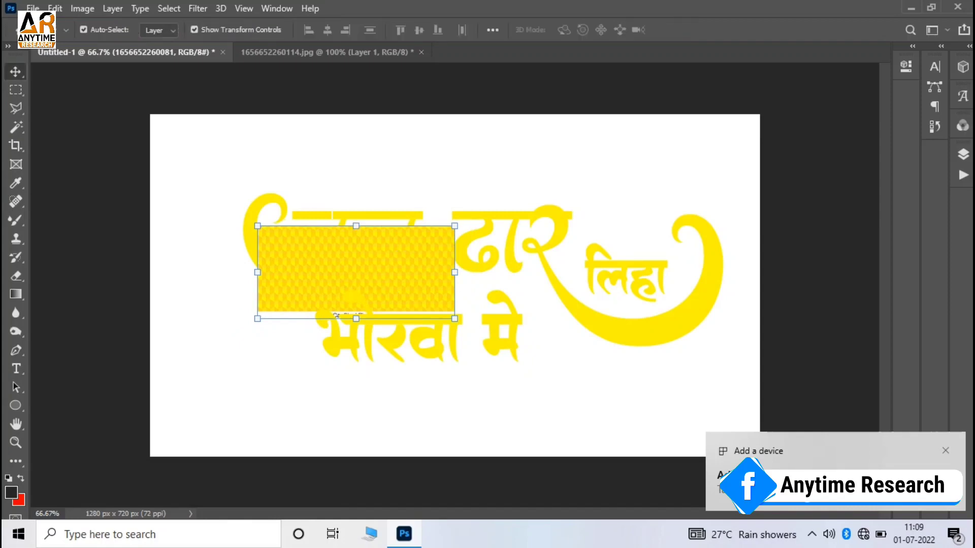
pyautogui.moveTo(391, 238); pyautogui.dragTo(367, 239)
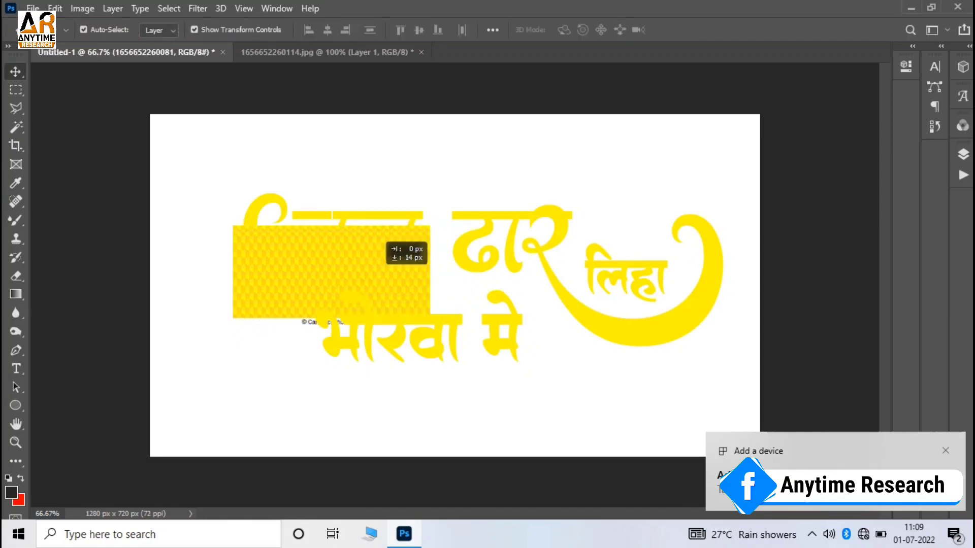
# Duplicate the pattern image to the right and merge all five pattern layers
pyautogui.moveTo(374, 240)
pyautogui.mouseDown()
pyautogui.moveTo(479, 238)
pyautogui.moveTo(654, 290)
pyautogui.moveTo(600, 263)
pyautogui.moveTo(698, 274)
pyautogui.mouseUp()
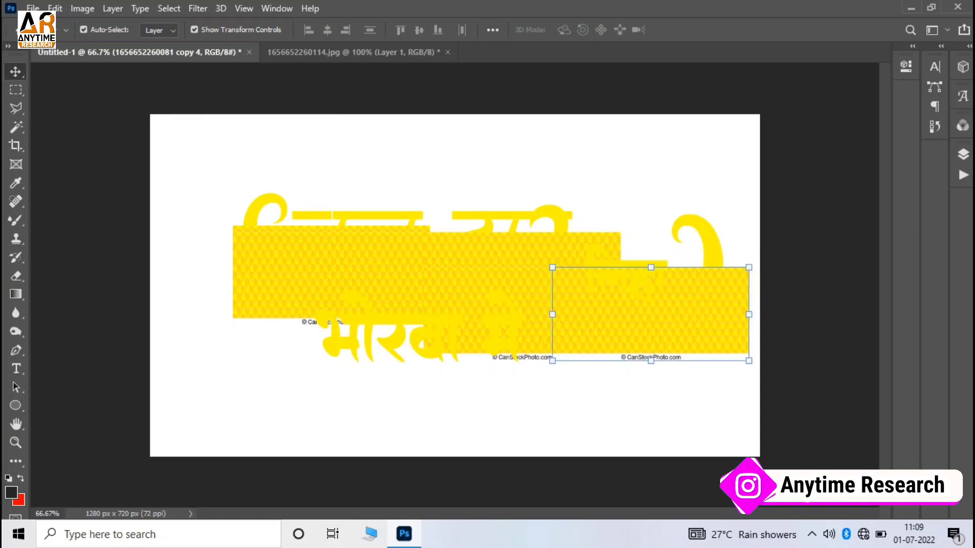
pyautogui.click(964, 153)
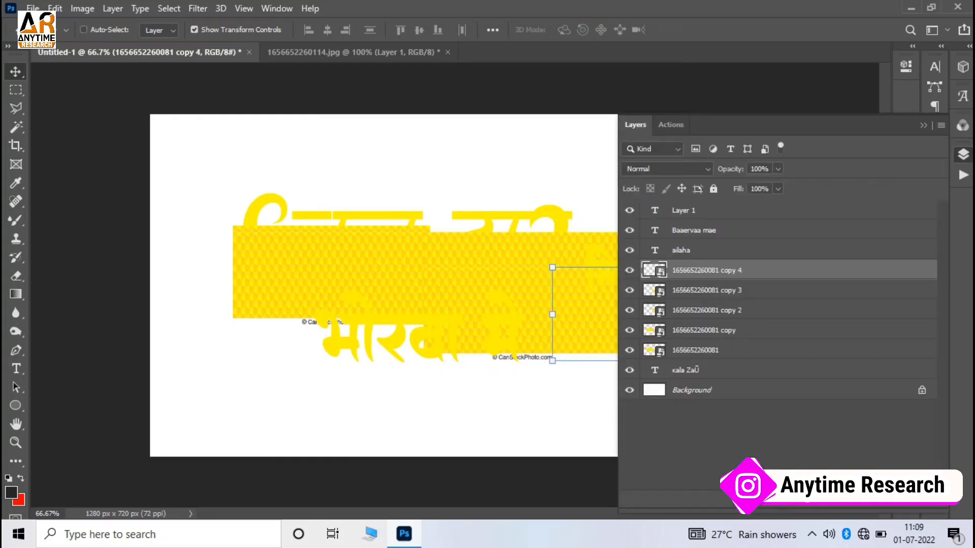
pyautogui.keyDown('ctrl'); pyautogui.click(706, 310); pyautogui.keyUp('ctrl')
pyautogui.keyDown('ctrl'); pyautogui.click(706, 289); pyautogui.keyUp('ctrl')
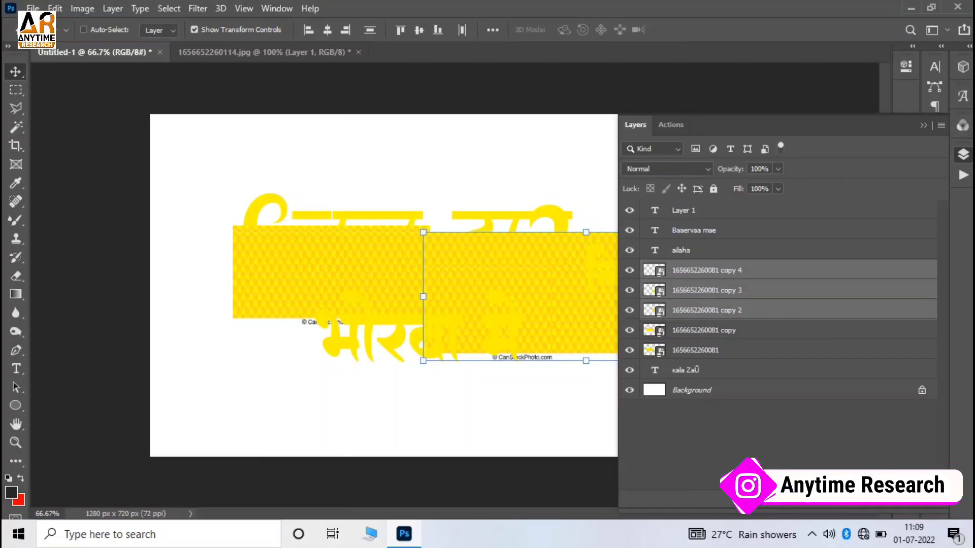
pyautogui.keyDown('ctrl'); pyautogui.click(706, 330); pyautogui.keyUp('ctrl')
pyautogui.keyDown('ctrl'); pyautogui.click(706, 349); pyautogui.keyUp('ctrl')
pyautogui.hotkey('ctrl', 'e')
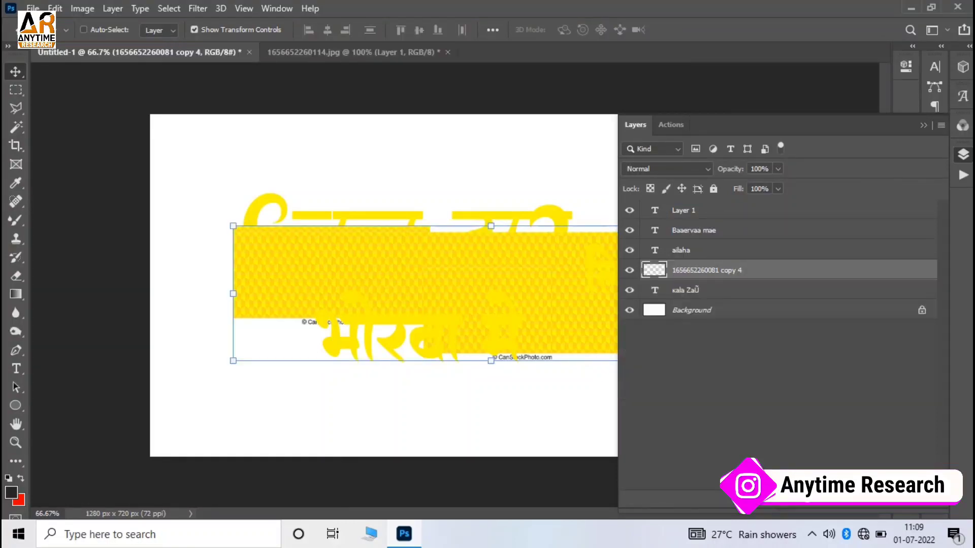
# Open Blending Options for the merged pattern and enable an Edge-source Inner Glow
pyautogui.rightClick(706, 270)
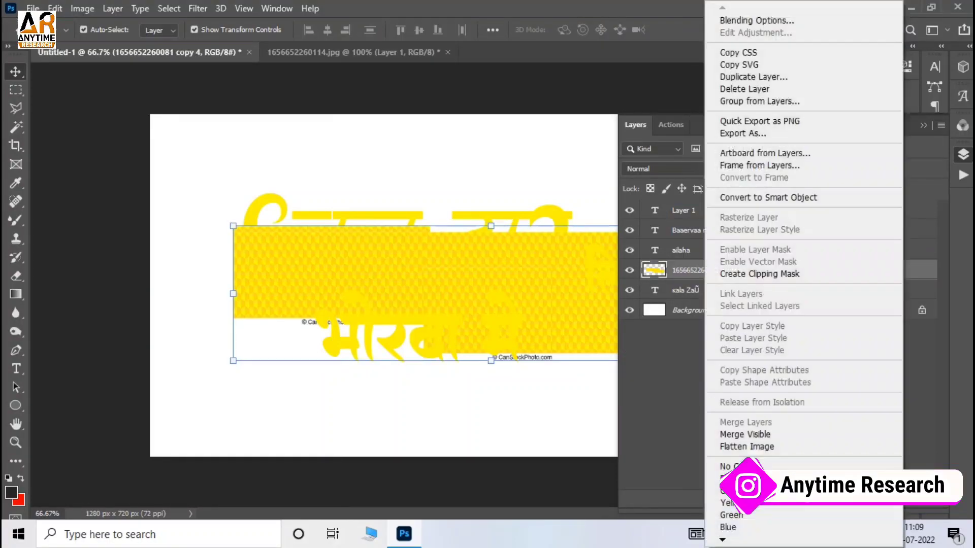
pyautogui.click(757, 20)
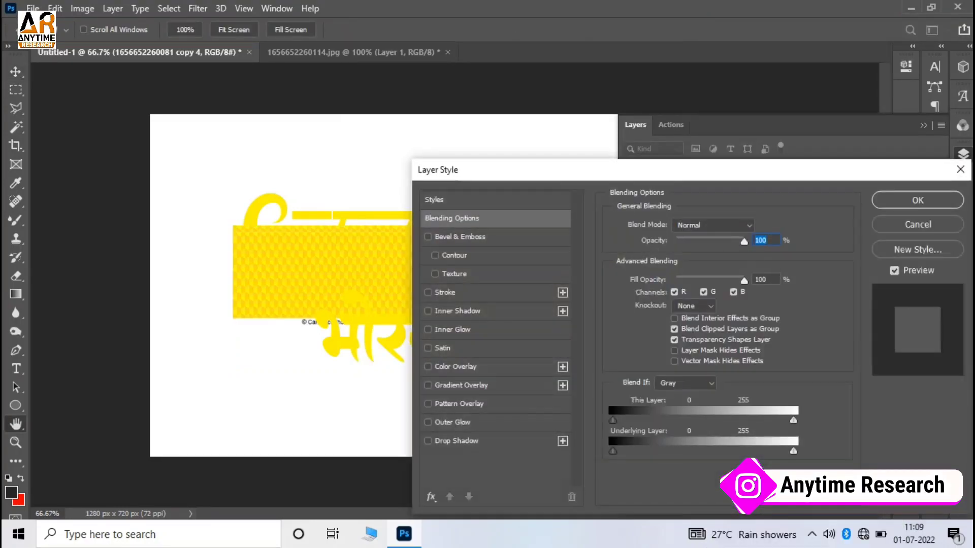
pyautogui.click(457, 310)
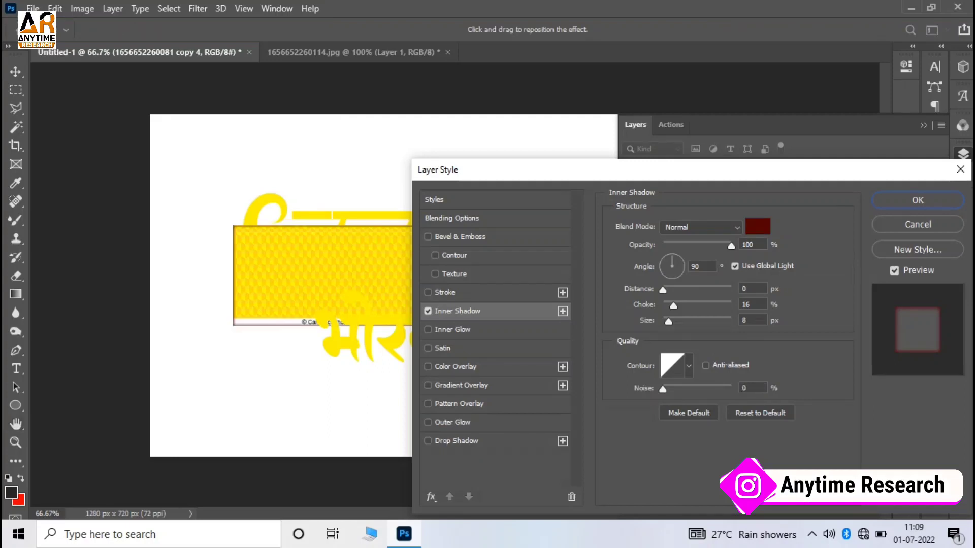
pyautogui.click(428, 311)
pyautogui.click(452, 329)
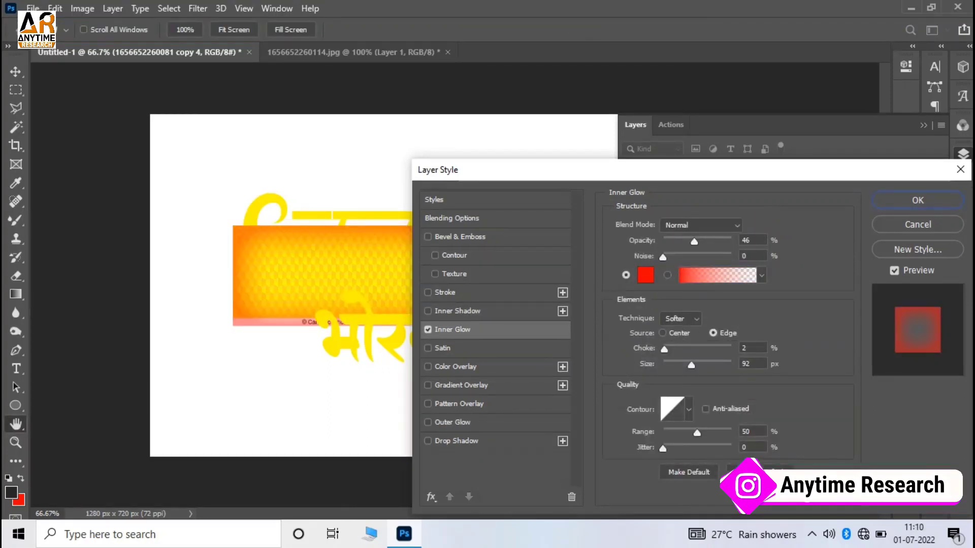
pyautogui.click(662, 333)
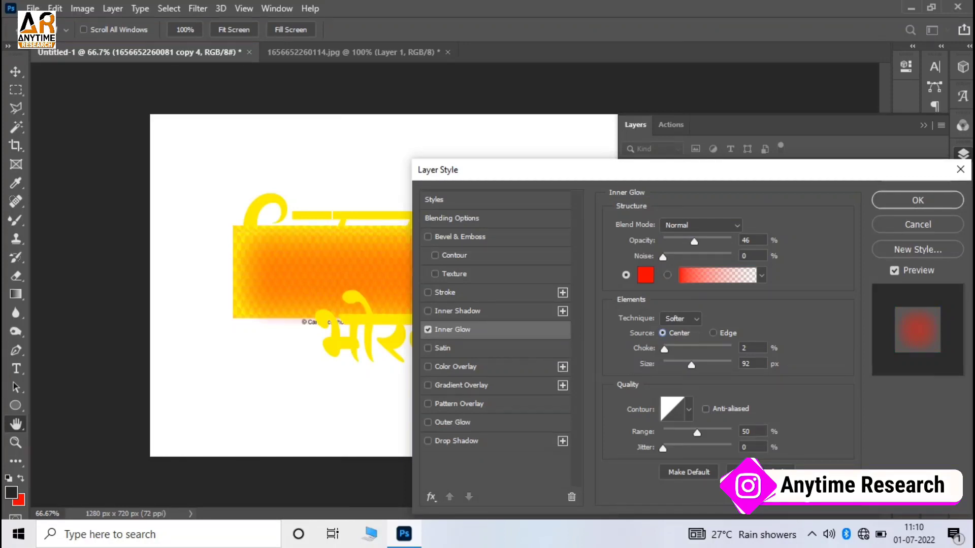
pyautogui.click(713, 333)
# Set the Inner Glow opacity to 24% and noise to 0
pyautogui.moveTo(694, 241)
pyautogui.mouseDown()
pyautogui.moveTo(675, 242)
pyautogui.moveTo(702, 257)
pyautogui.mouseUp()
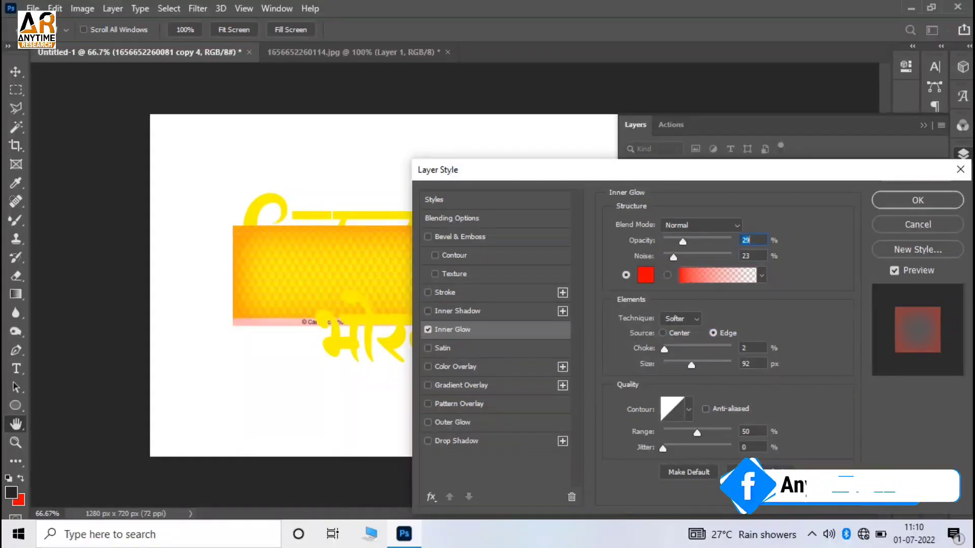
pyautogui.press('Tab')
pyautogui.write('0')
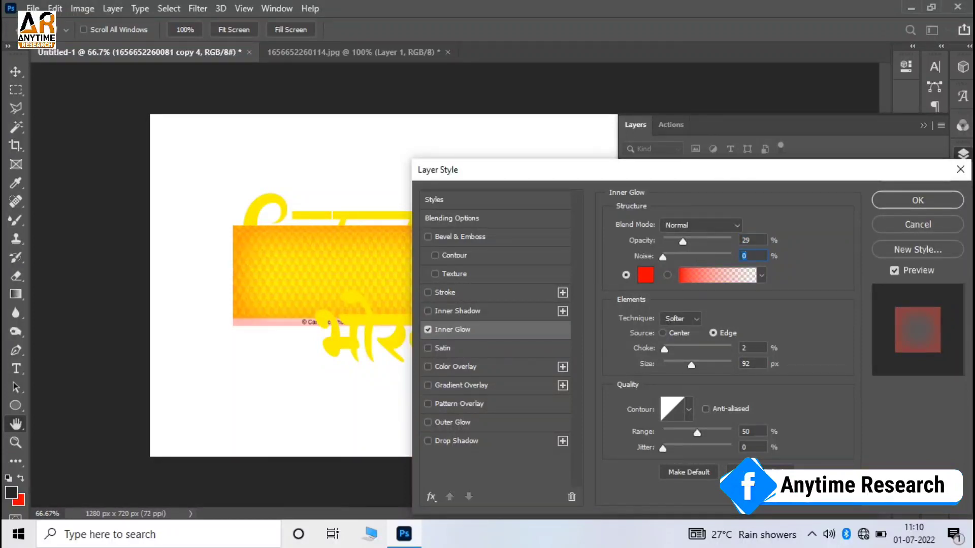
pyautogui.moveTo(683, 242); pyautogui.dragTo(719, 242)
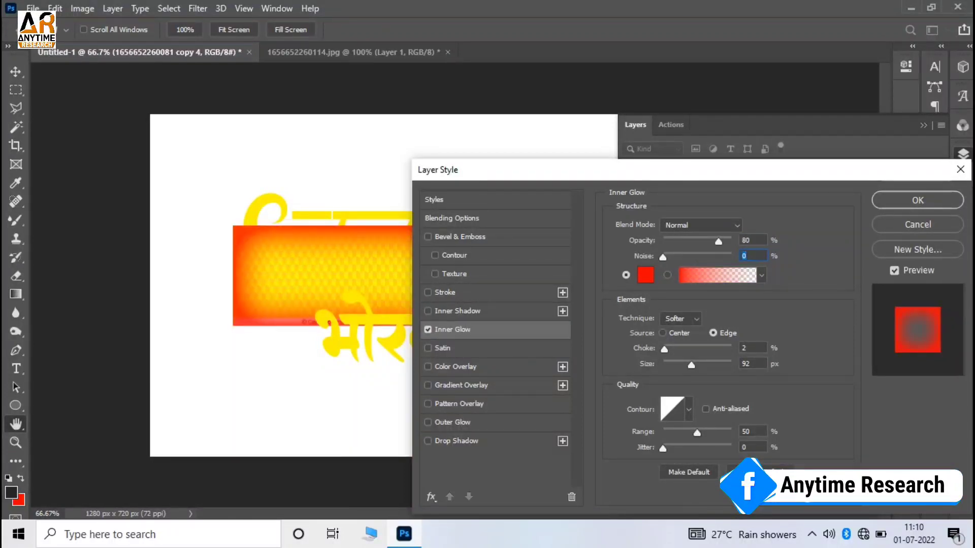
pyautogui.hotkey('shift', 'Tab')
pyautogui.write('24')
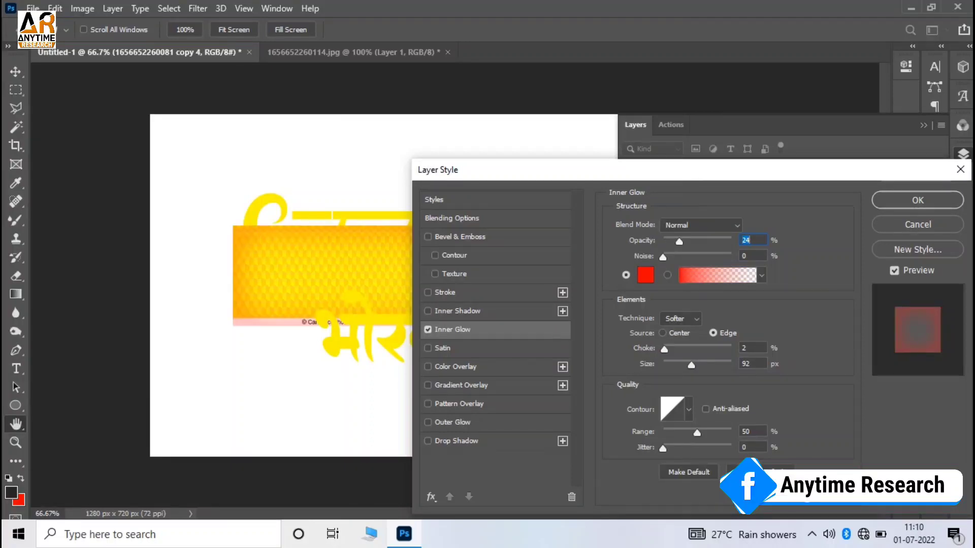
# Compare Inner Shadow on and off, leaving it disabled
pyautogui.click(457, 310)
pyautogui.click(428, 311)
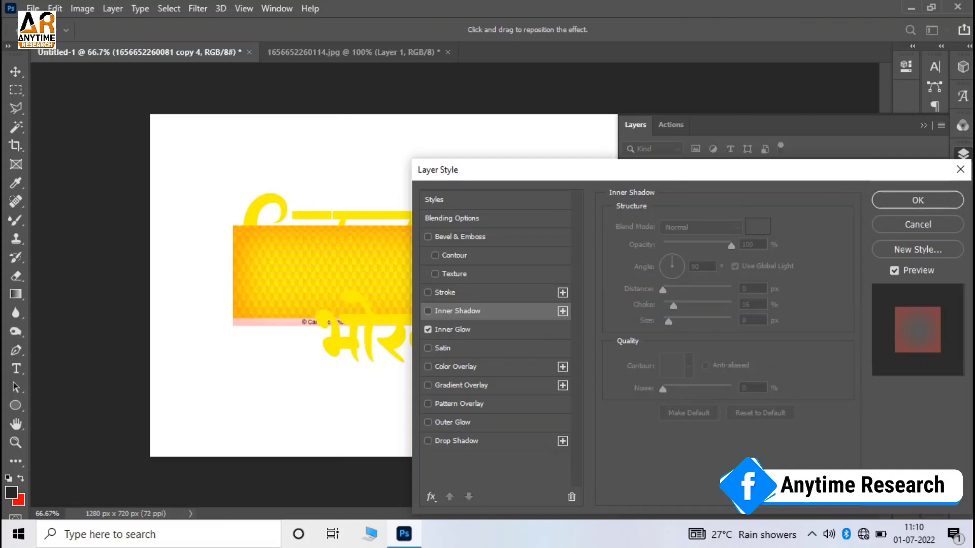
pyautogui.click(453, 329)
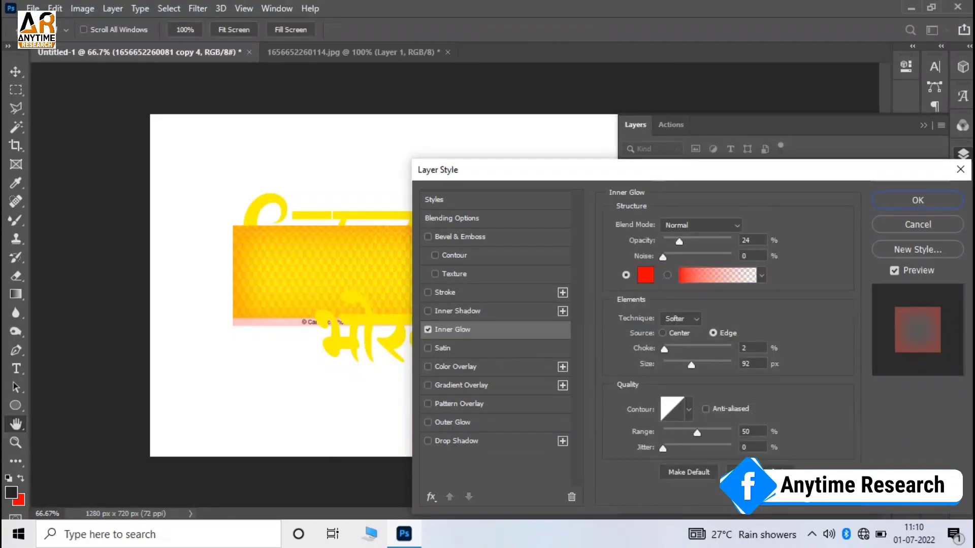
pyautogui.click(457, 310)
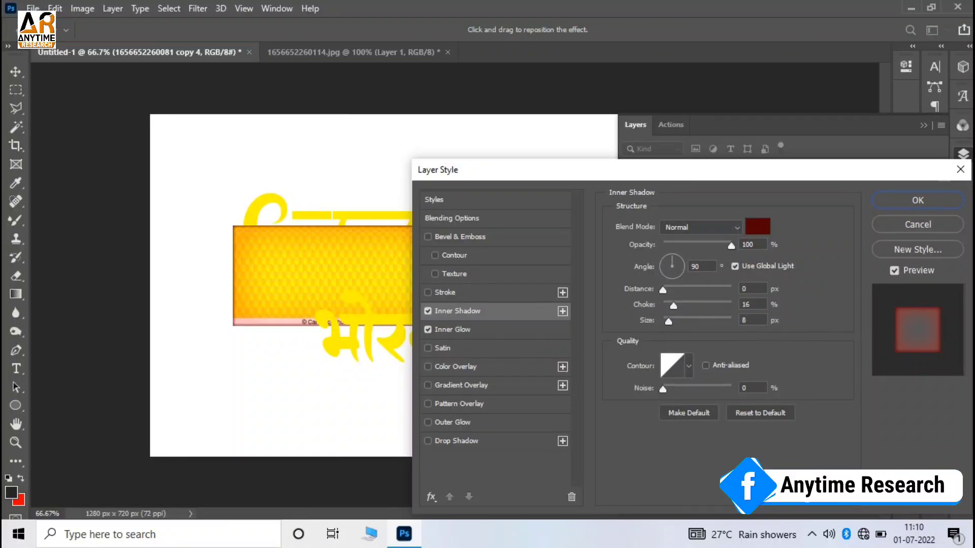
pyautogui.click(428, 311)
# Apply the glow and rasterize the pattern layer's style
pyautogui.click(918, 200)
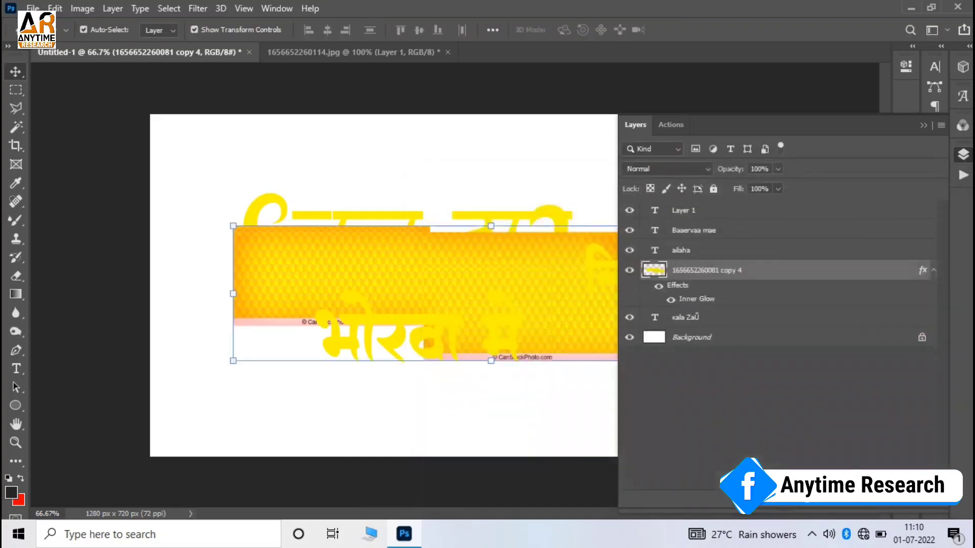
pyautogui.rightClick(713, 270)
pyautogui.click(782, 229)
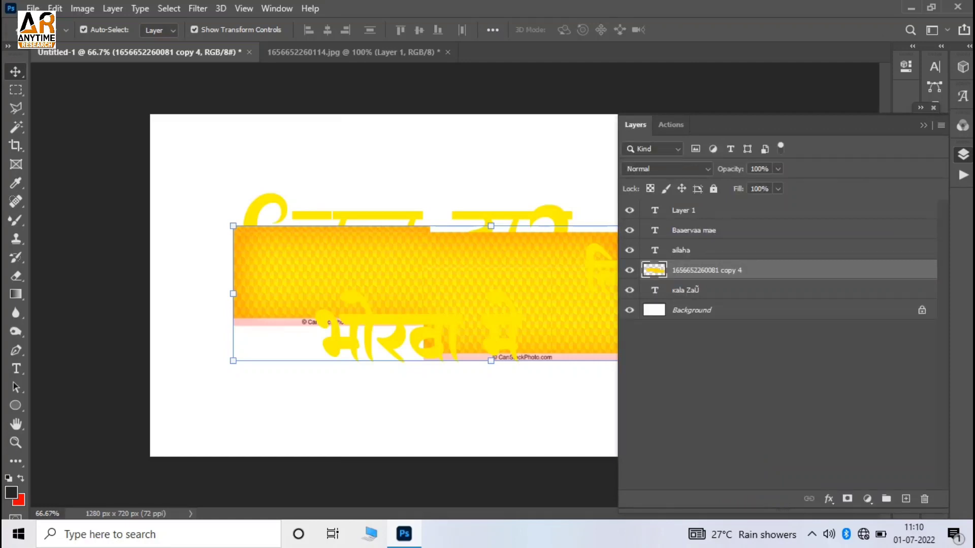
# Clip the pattern layer to the title text and scale it to about 95.52%
pyautogui.moveTo(619, 355); pyautogui.dragTo(781, 355)
pyautogui.click(863, 385)
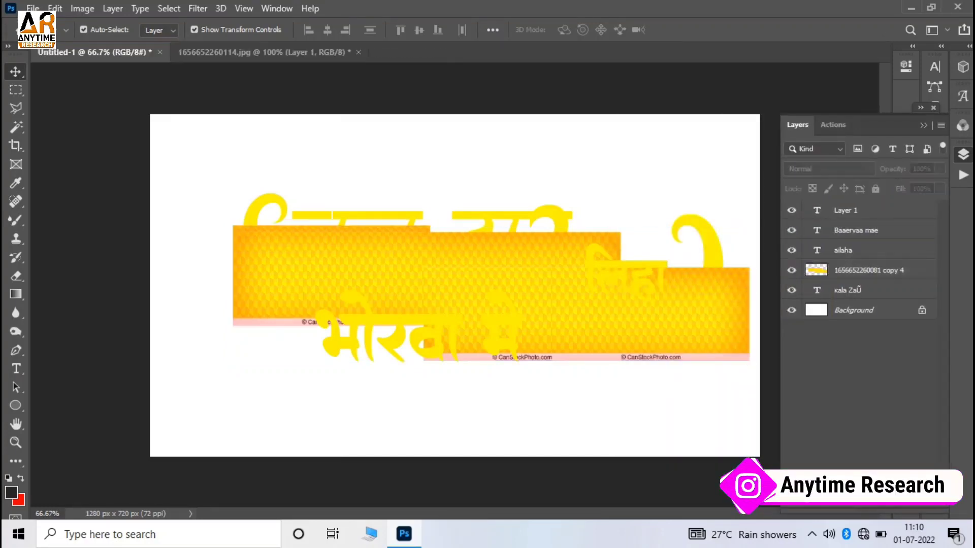
pyautogui.click(868, 270)
pyautogui.rightClick(869, 270)
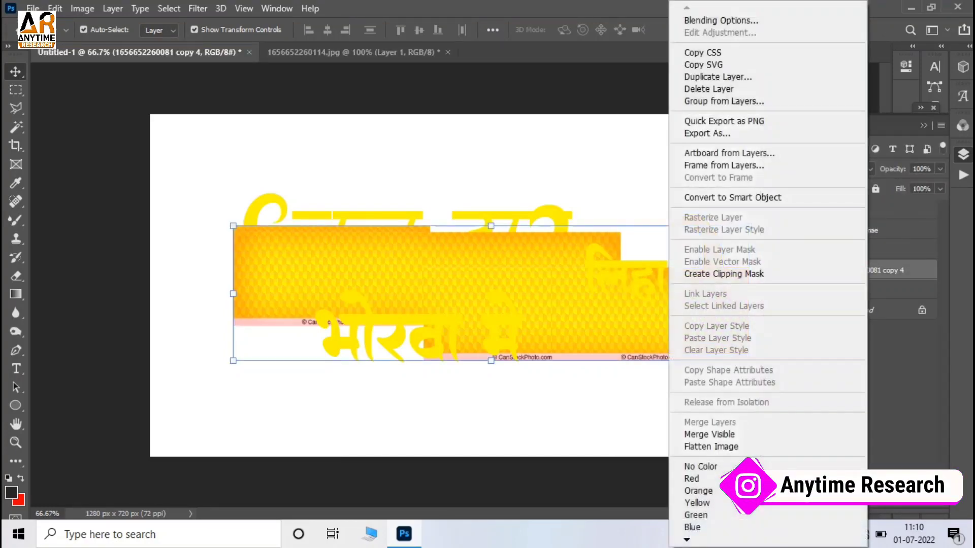
pyautogui.click(721, 273)
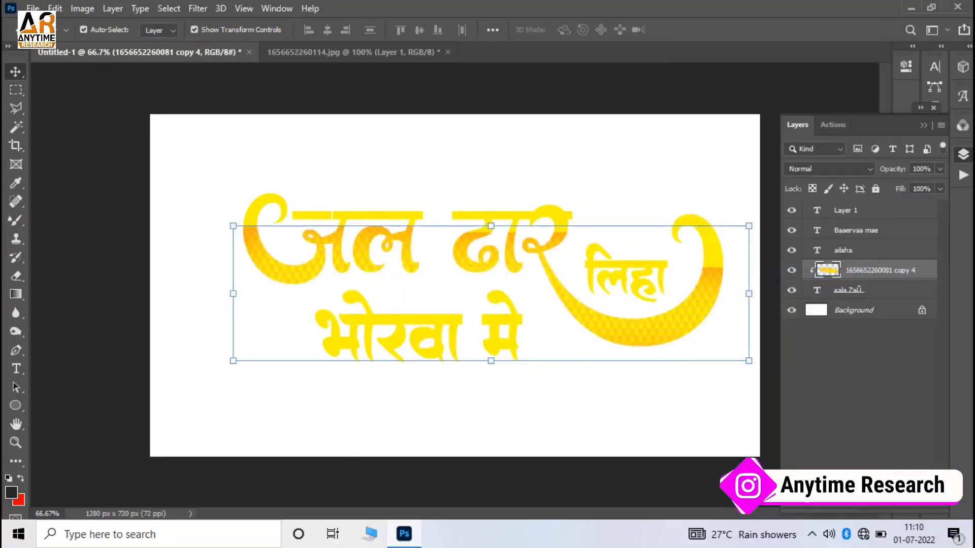
pyautogui.moveTo(748, 360); pyautogui.dragTo(725, 355)
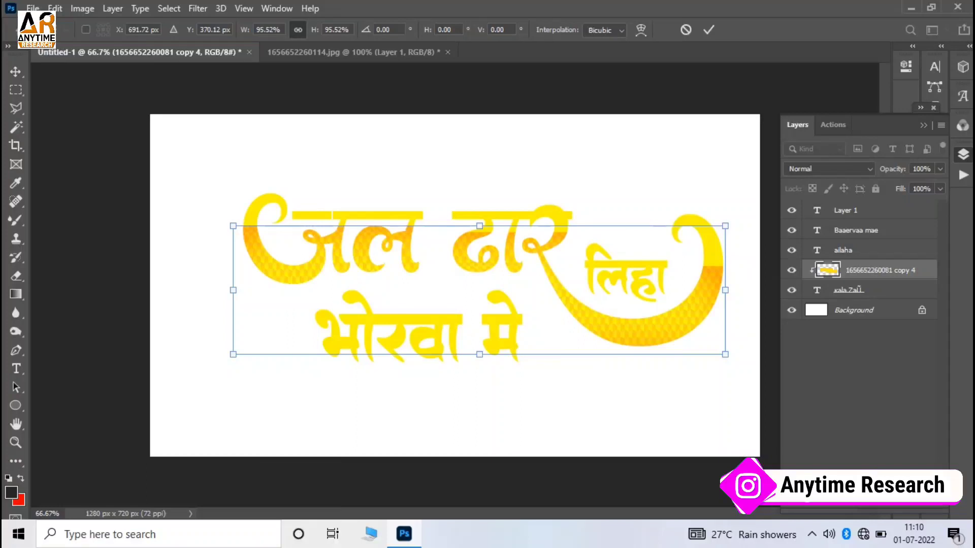
pyautogui.click(708, 30)
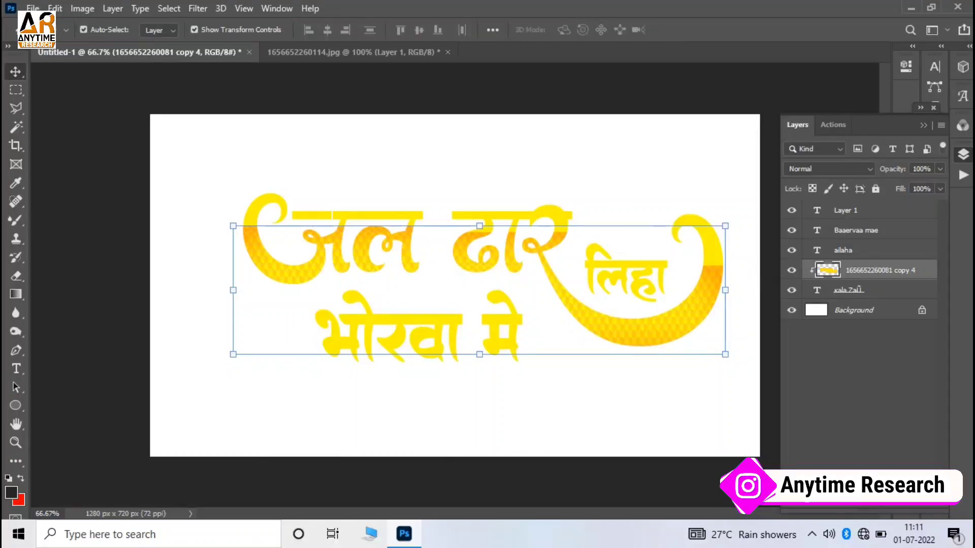
# Erase pattern along the top of the lettering with a 143 px eraser
pyautogui.press('e')
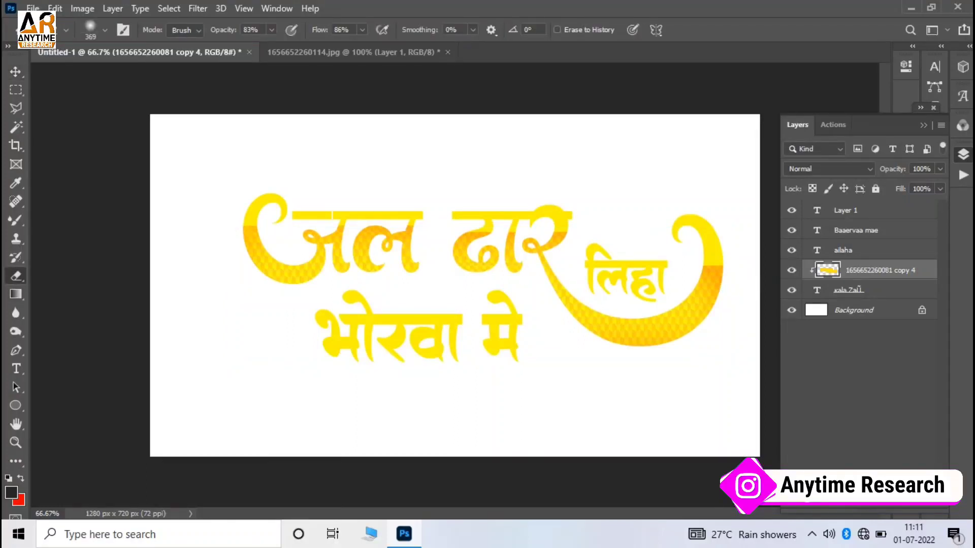
pyautogui.moveTo(373, 234); pyautogui.dragTo(558, 238)
pyautogui.rightClick(455, 174)
pyautogui.write('143')
pyautogui.press('Return')
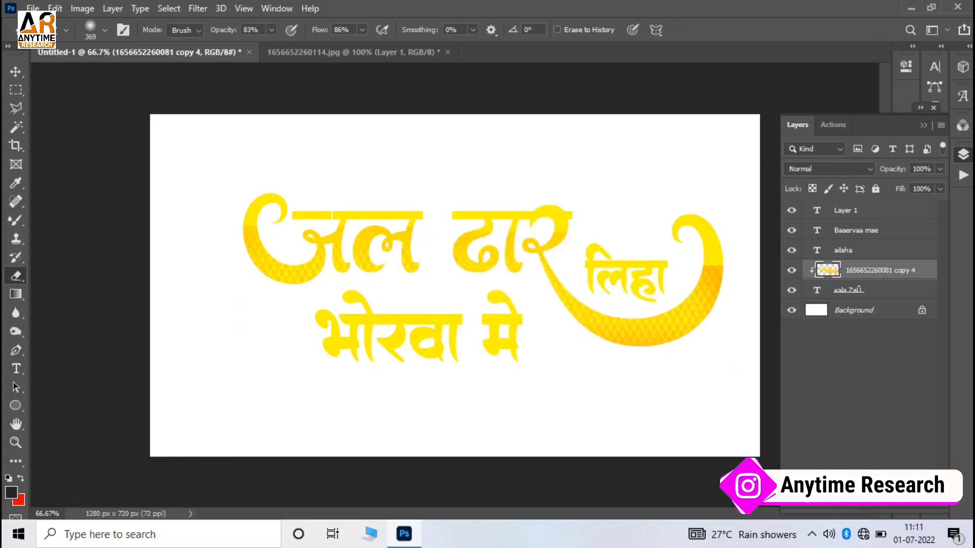
pyautogui.rightClick(564, 194)
pyautogui.press('Return')
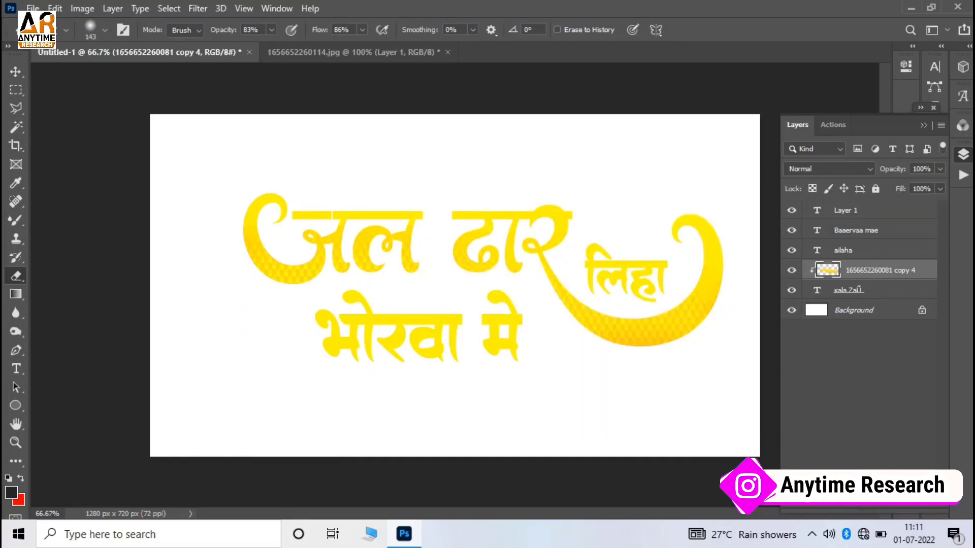
# Duplicate the pattern above Baaervaa mae, then move and shrink it over the lower line
pyautogui.press('v')
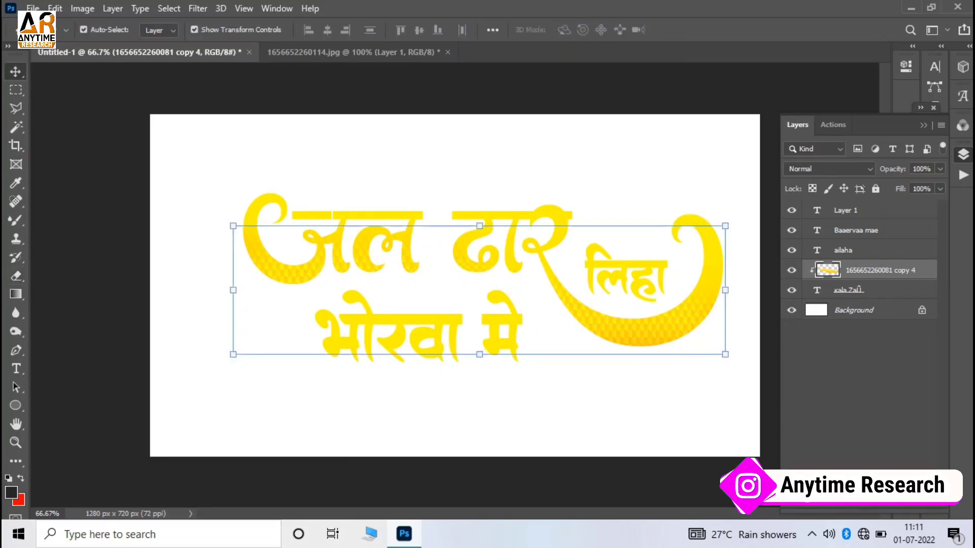
pyautogui.moveTo(863, 270); pyautogui.dragTo(863, 224)
pyautogui.moveTo(584, 278); pyautogui.dragTo(580, 343)
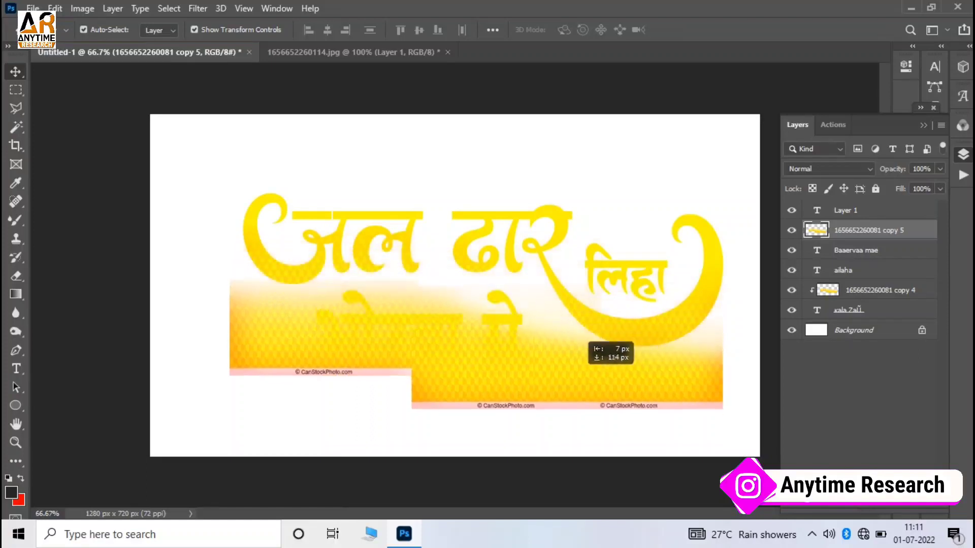
pyautogui.moveTo(721, 419); pyautogui.dragTo(633, 403)
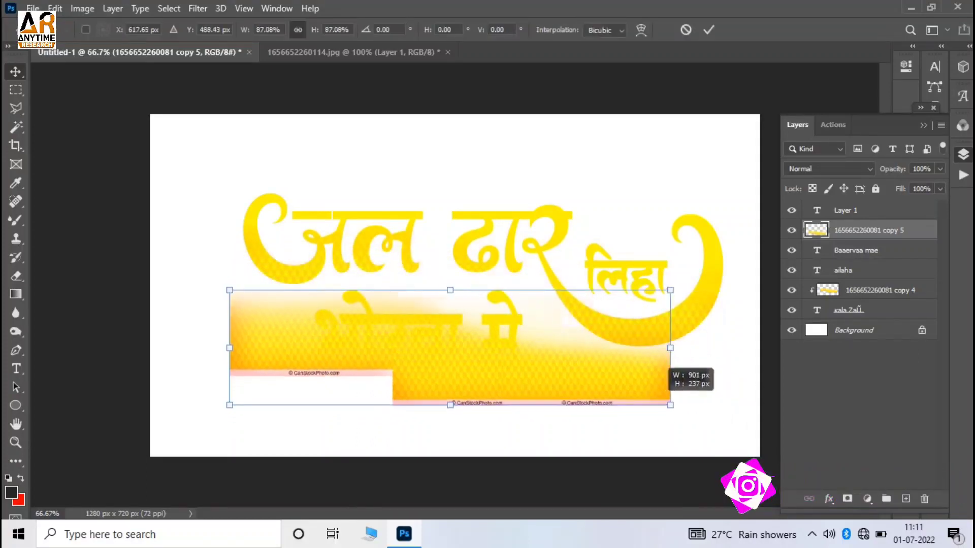
pyautogui.moveTo(553, 336)
pyautogui.mouseDown()
pyautogui.moveTo(538, 348)
pyautogui.moveTo(622, 355)
pyautogui.mouseUp()
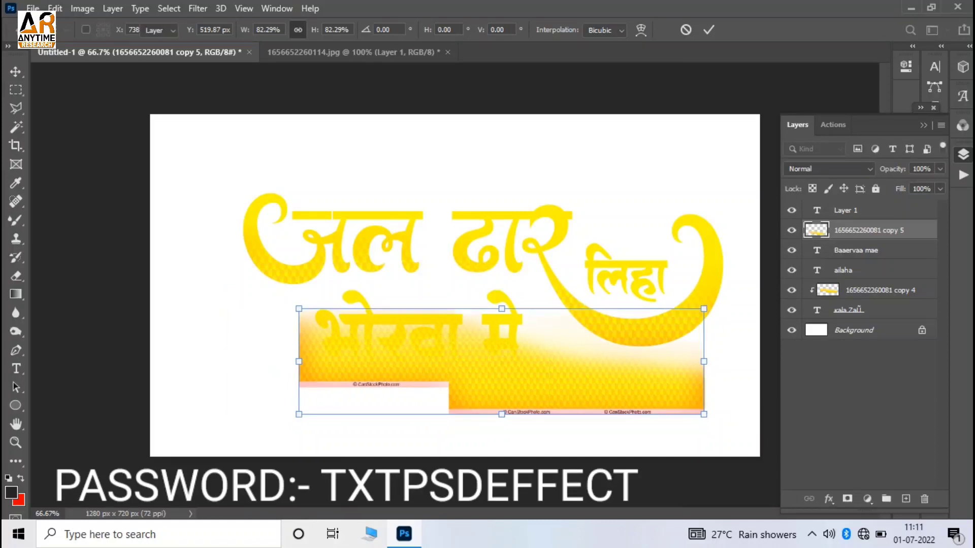
pyautogui.press('Return')
# Clip the copy to the Baaervaa mae text and scale it to about 83%
pyautogui.rightClick(866, 230)
pyautogui.click(721, 274)
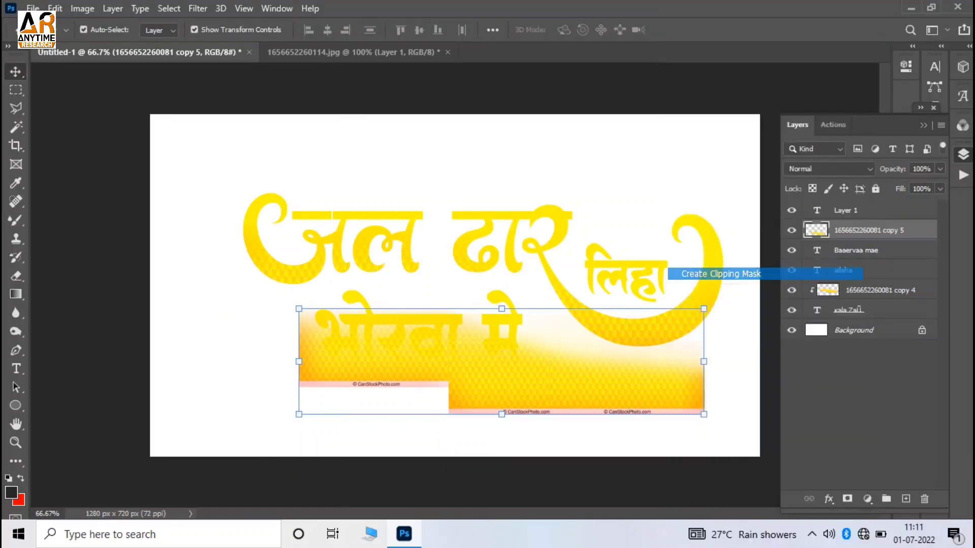
pyautogui.moveTo(704, 414); pyautogui.dragTo(641, 398)
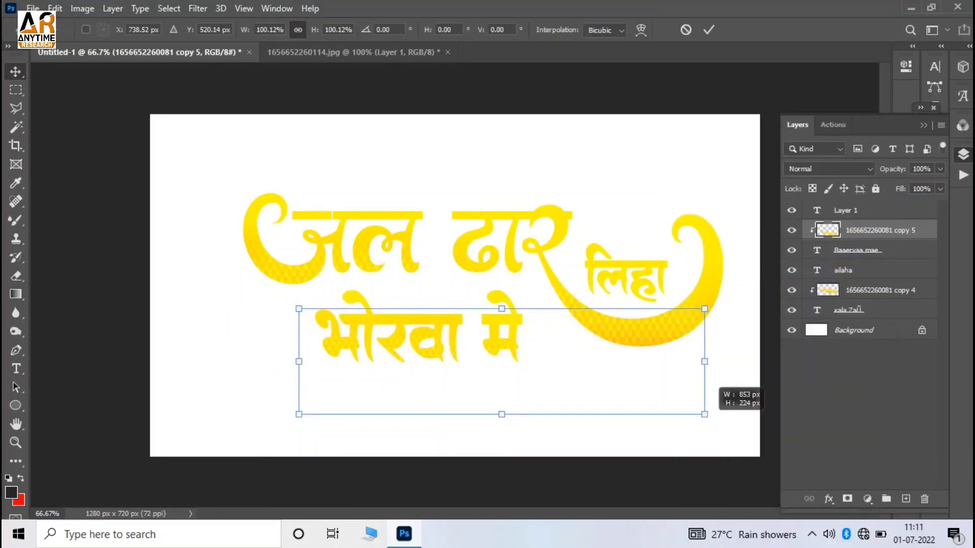
pyautogui.moveTo(471, 329); pyautogui.dragTo(492, 337)
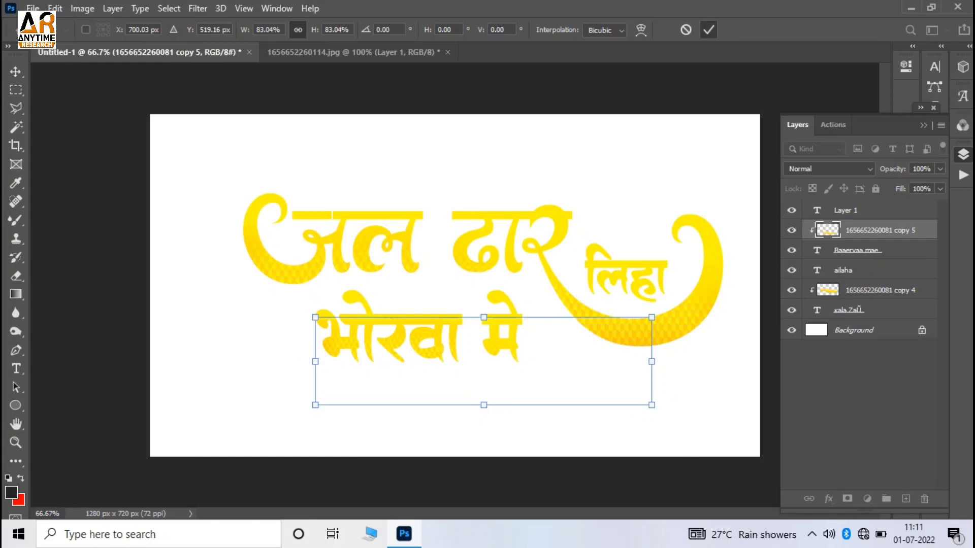
pyautogui.click(709, 30)
pyautogui.click(848, 309)
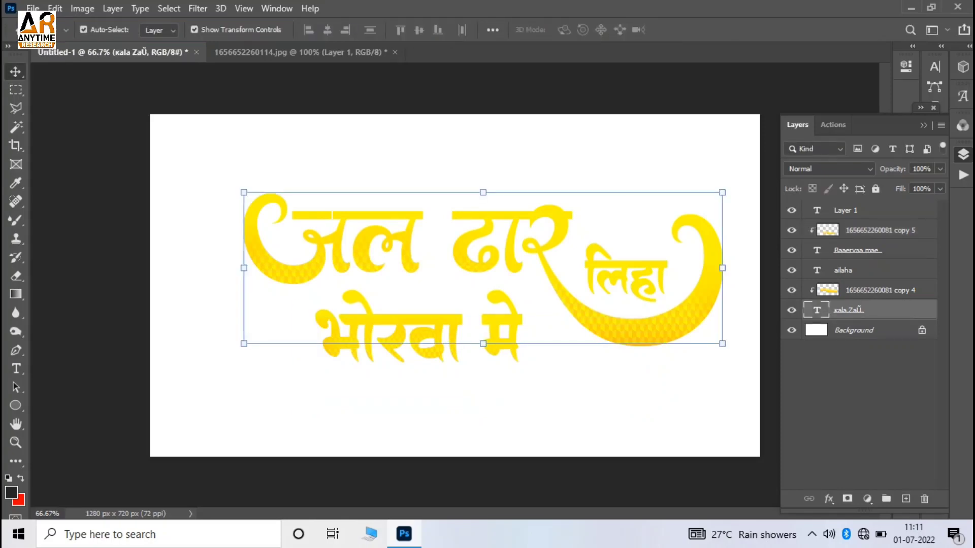
# Select all layers in Group 1 copy and merge them into one layer
pyautogui.click(878, 290)
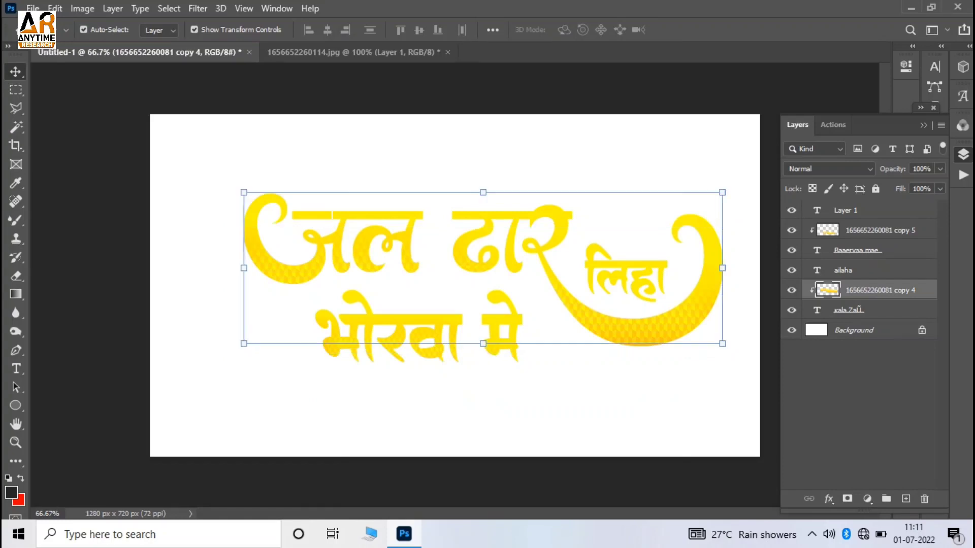
pyautogui.click(875, 310)
pyautogui.rightClick(874, 310)
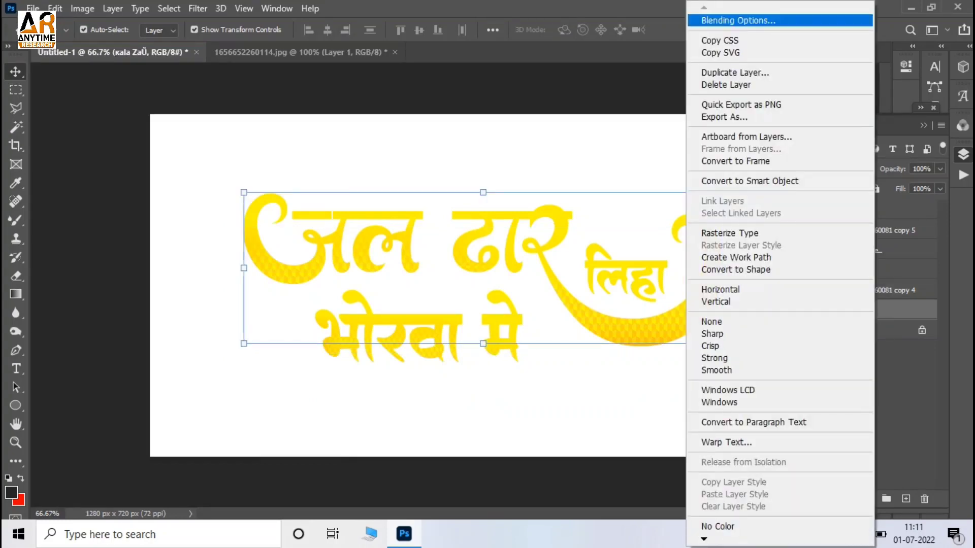
pyautogui.press('Escape')
pyautogui.click(853, 209)
pyautogui.hotkey('ctrl', 'alt', 'a')
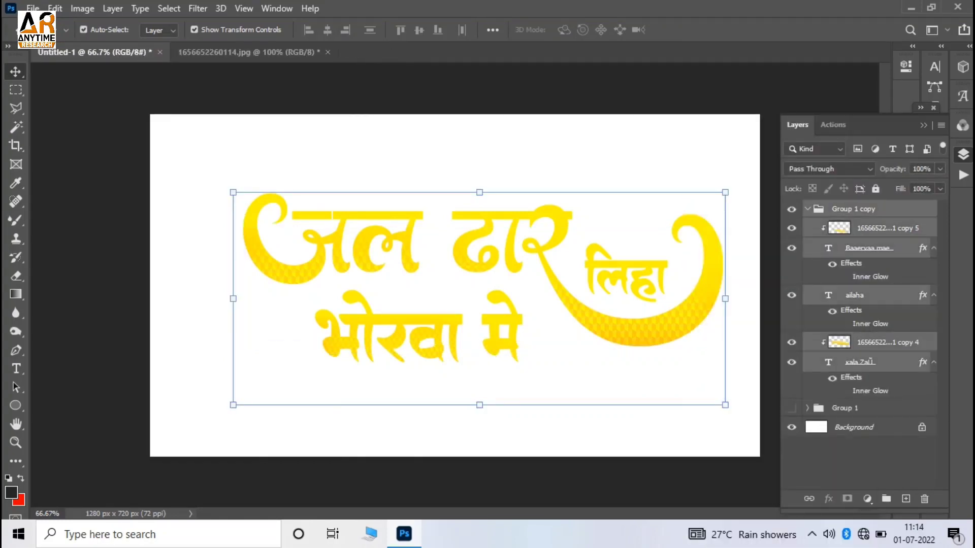
pyautogui.hotkey('ctrl', 'e')
pyautogui.rightClick(860, 210)
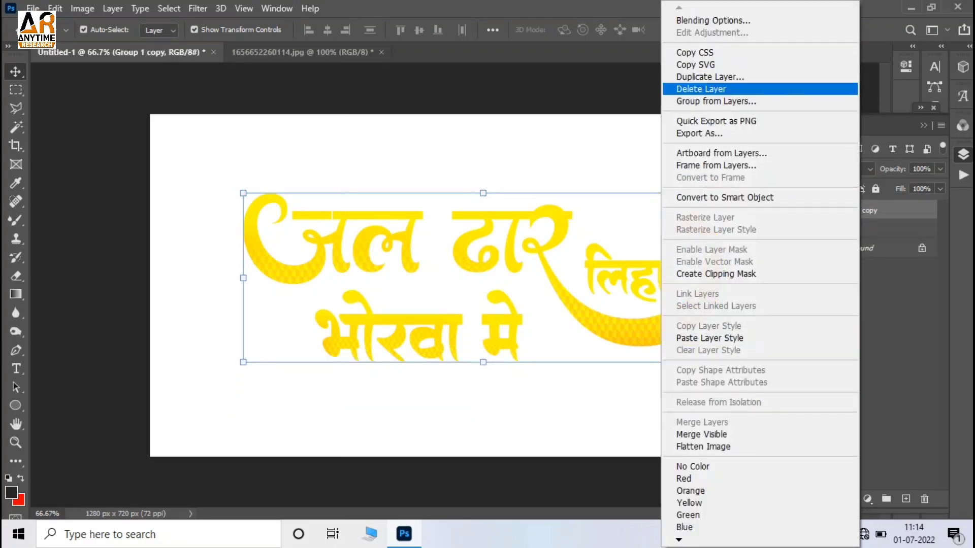
pyautogui.click(711, 20)
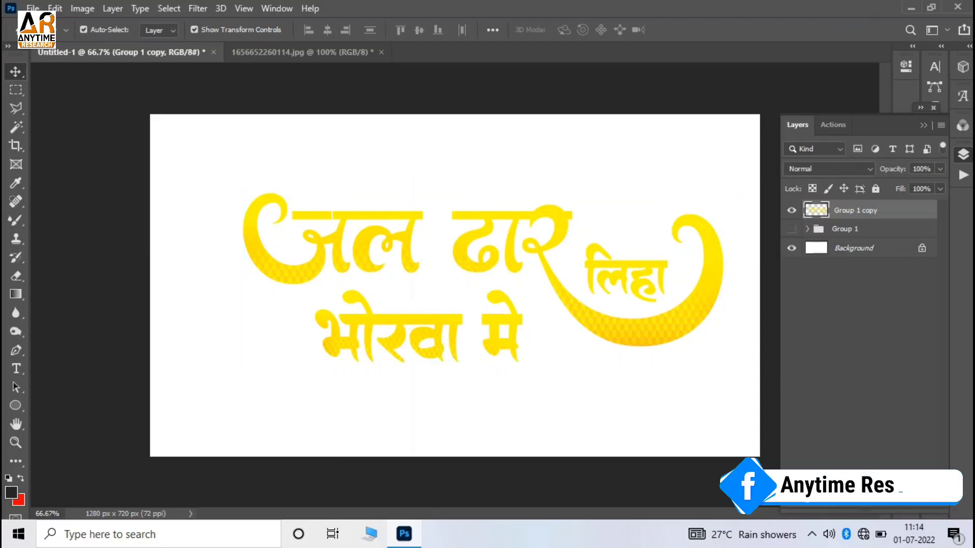
# Enable a Stroke on the title and set its colour to dark red
pyautogui.doubleClick(893, 211)
pyautogui.click(444, 293)
pyautogui.click(652, 325)
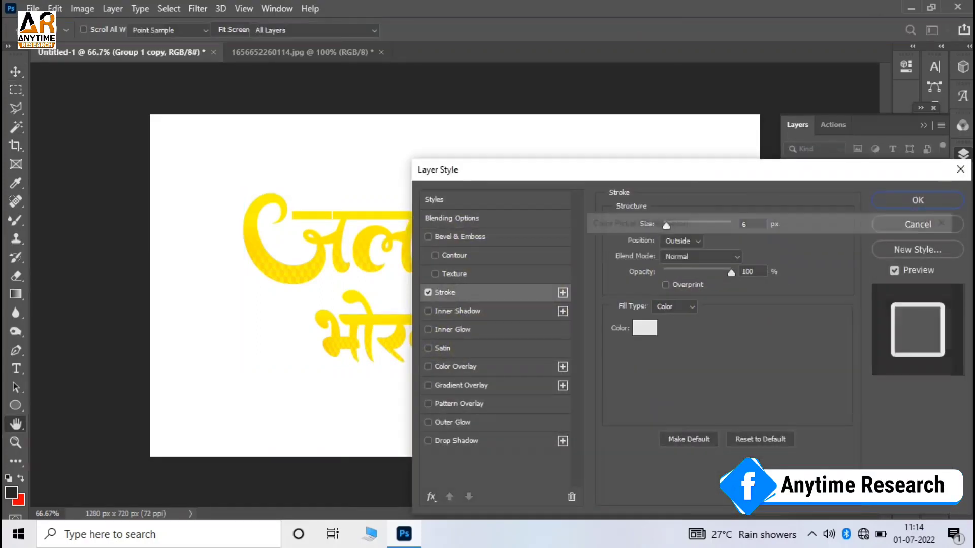
pyautogui.click(786, 373)
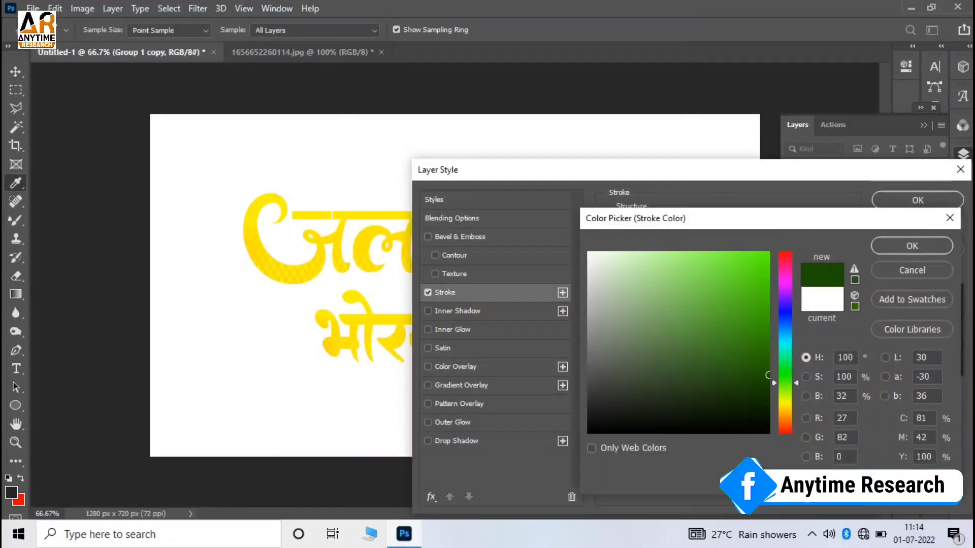
pyautogui.moveTo(786, 373); pyautogui.dragTo(786, 252)
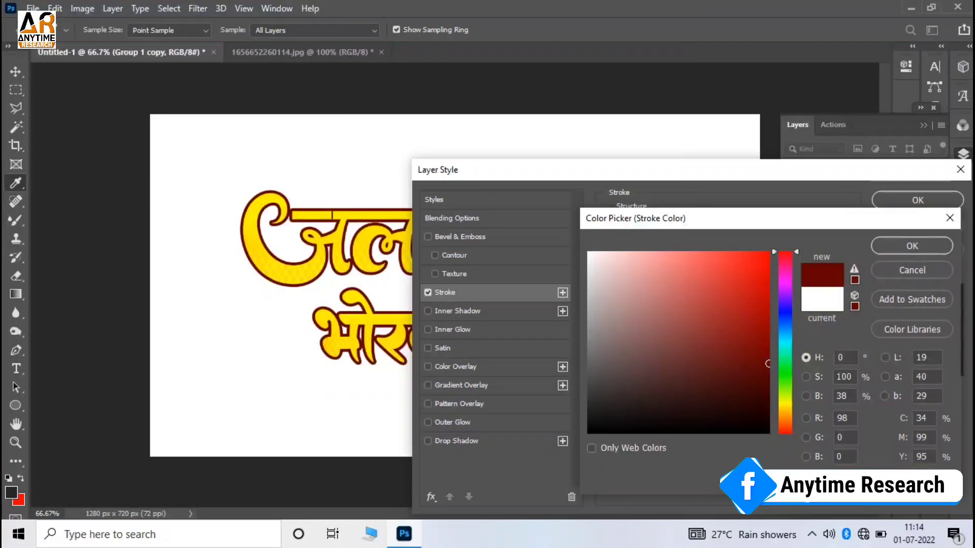
pyautogui.moveTo(768, 364)
pyautogui.mouseDown()
pyautogui.moveTo(768, 389)
pyautogui.moveTo(768, 376)
pyautogui.mouseUp()
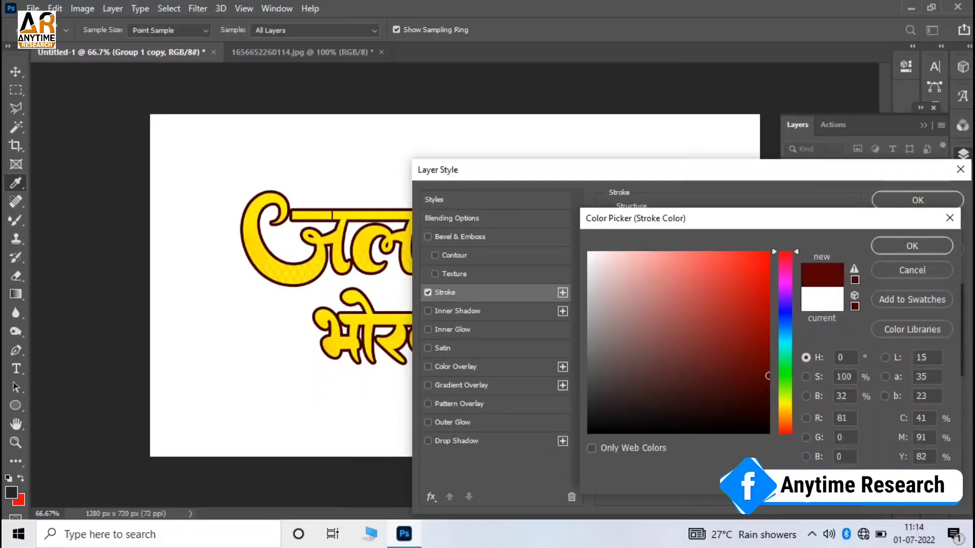
pyautogui.press('space')
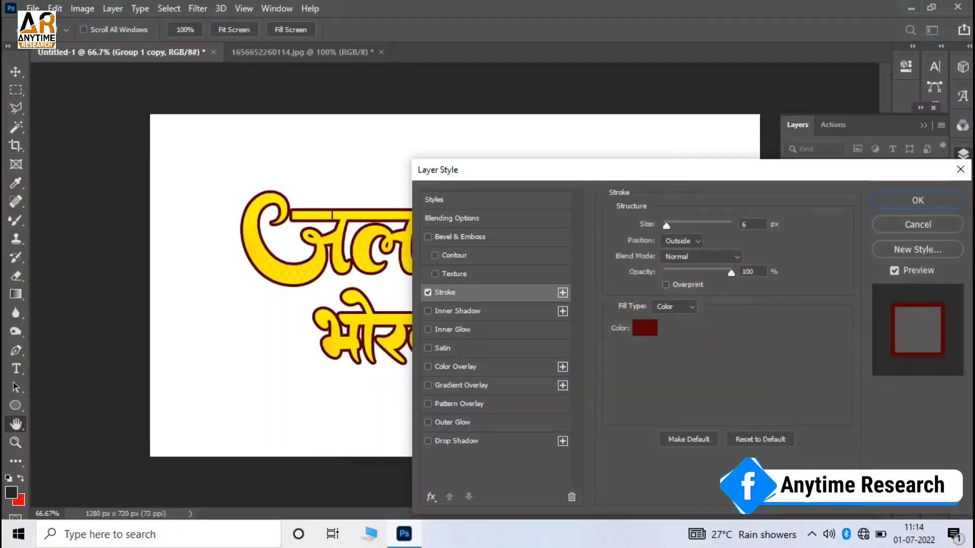
# Set the stroke size to 5 px and apply the style
pyautogui.click(745, 224)
pyautogui.press('Down')
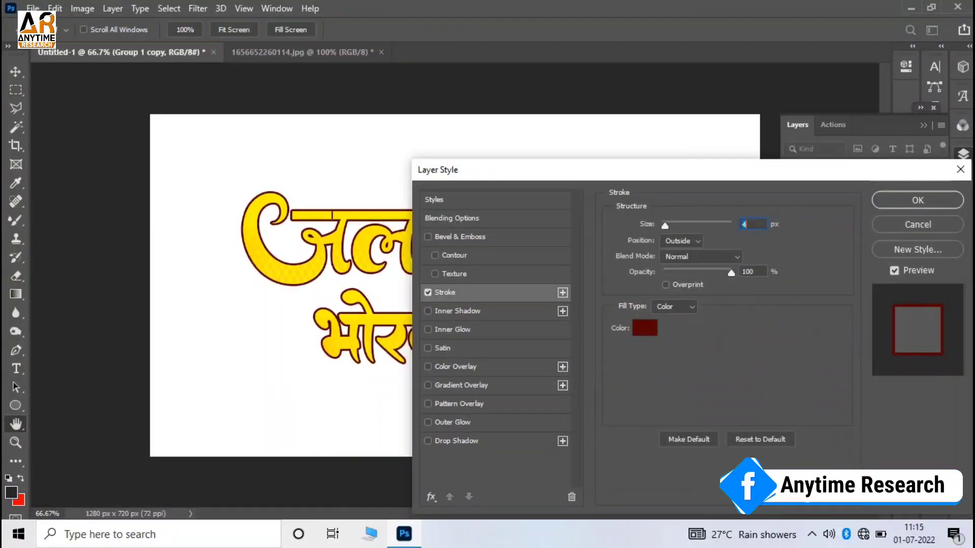
pyautogui.press('Down')
pyautogui.press('Down')
pyautogui.press('Down')
pyautogui.press('Up')
pyautogui.press('Up')
pyautogui.press('Up')
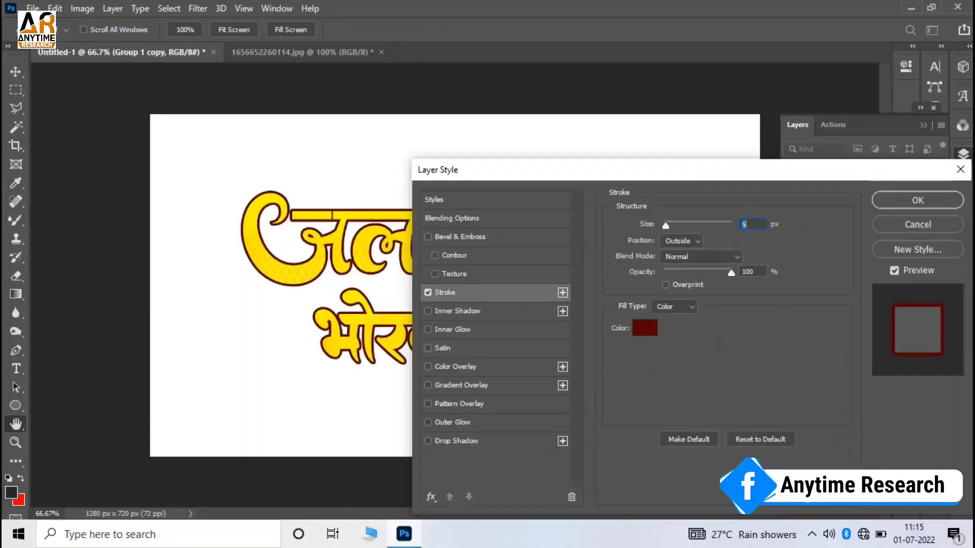
pyautogui.press('Up')
pyautogui.press('Up')
pyautogui.press('Up')
pyautogui.press('Up')
pyautogui.press('Down')
pyautogui.press('Down')
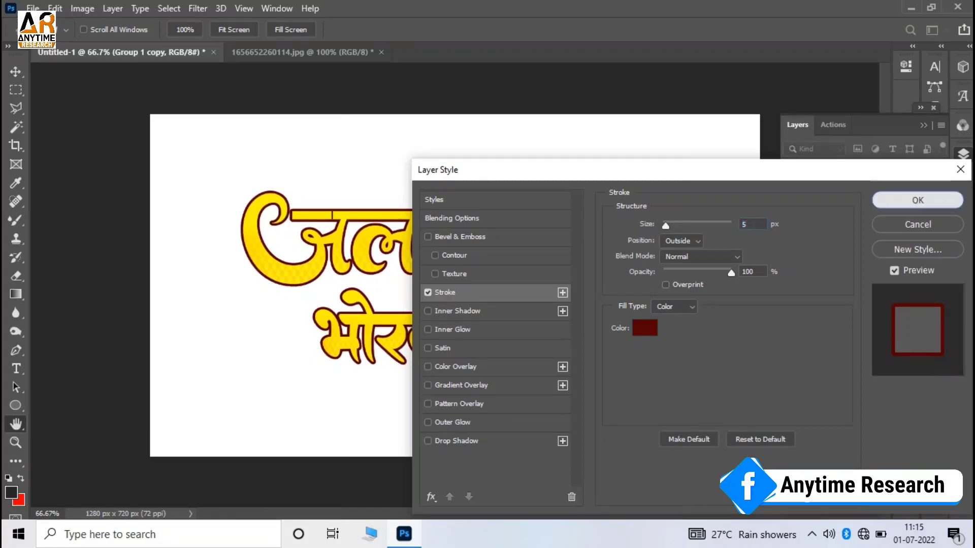
pyautogui.press('Return')
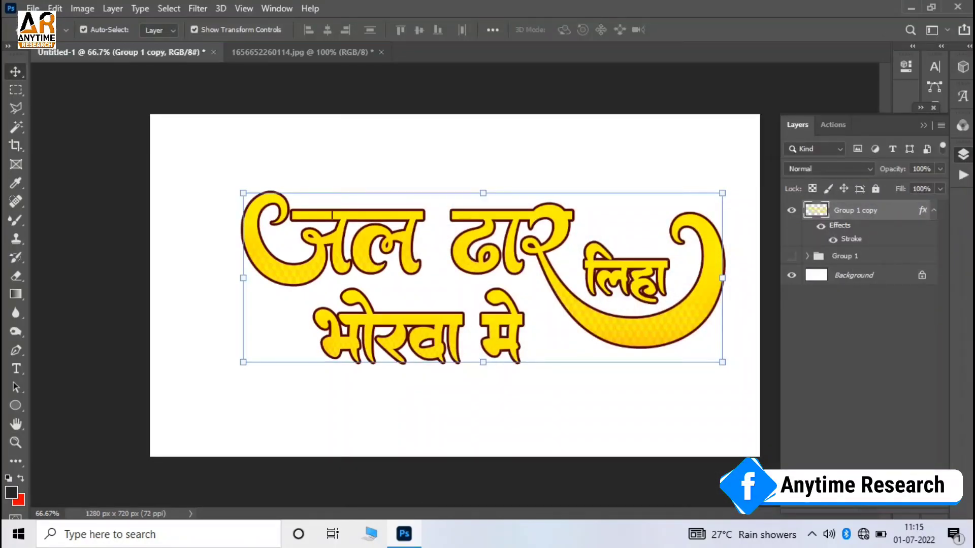
# Rasterize the title's stroke, hide the white Background, and launch Eye Candy 7
pyautogui.rightClick(858, 210)
pyautogui.click(691, 227)
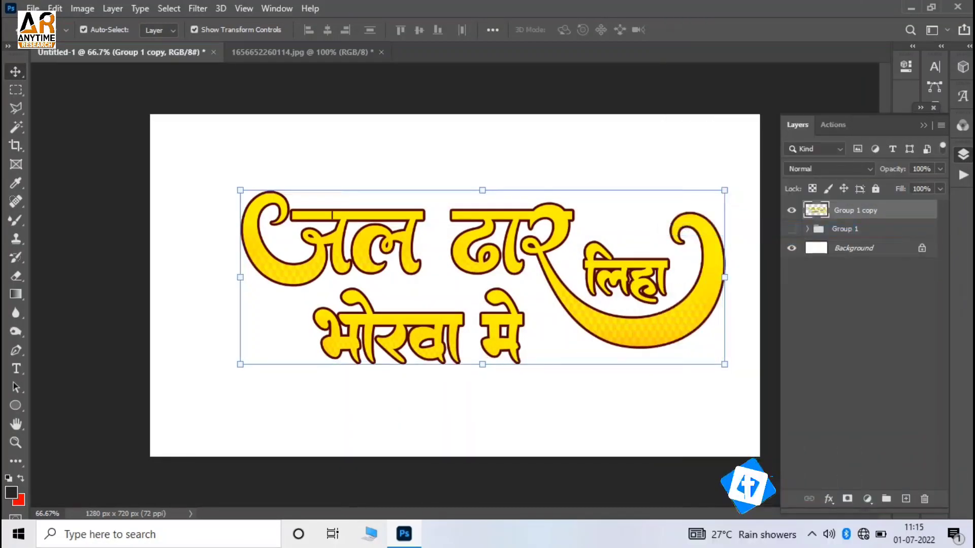
pyautogui.click(791, 248)
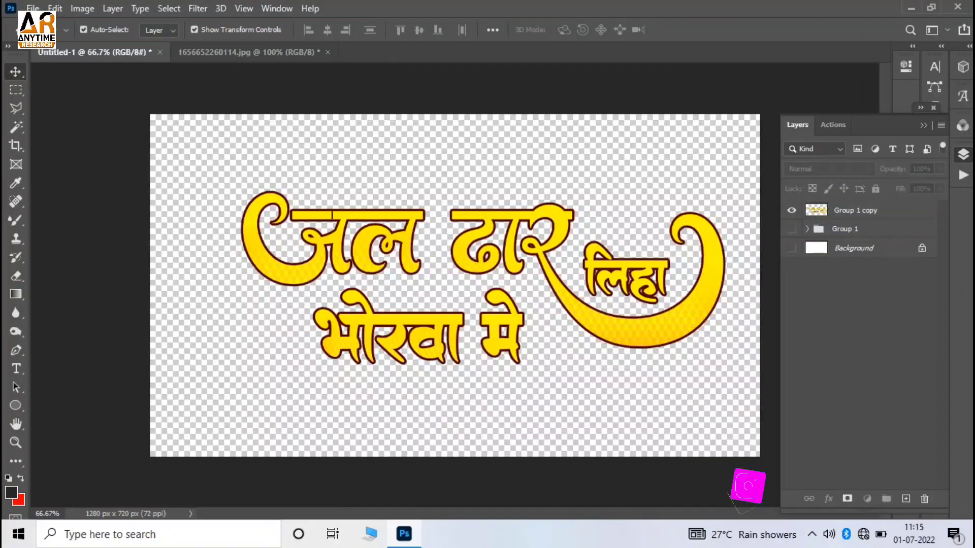
pyautogui.click(863, 248)
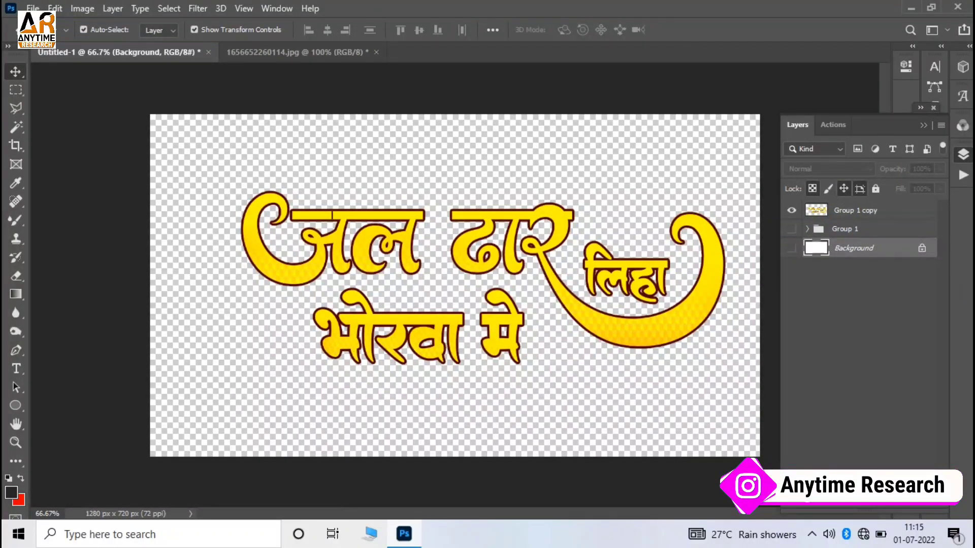
pyautogui.click(858, 210)
pyautogui.click(198, 8)
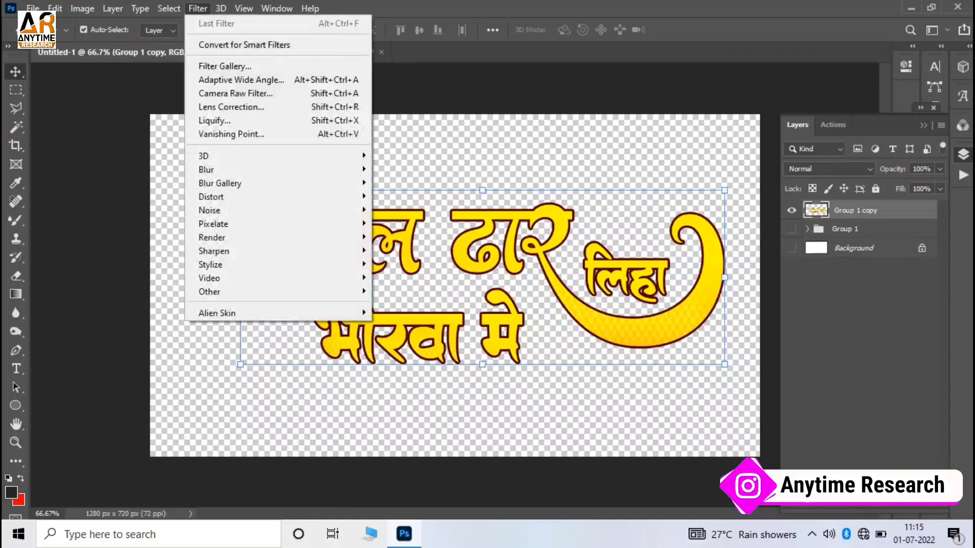
pyautogui.click(406, 311)
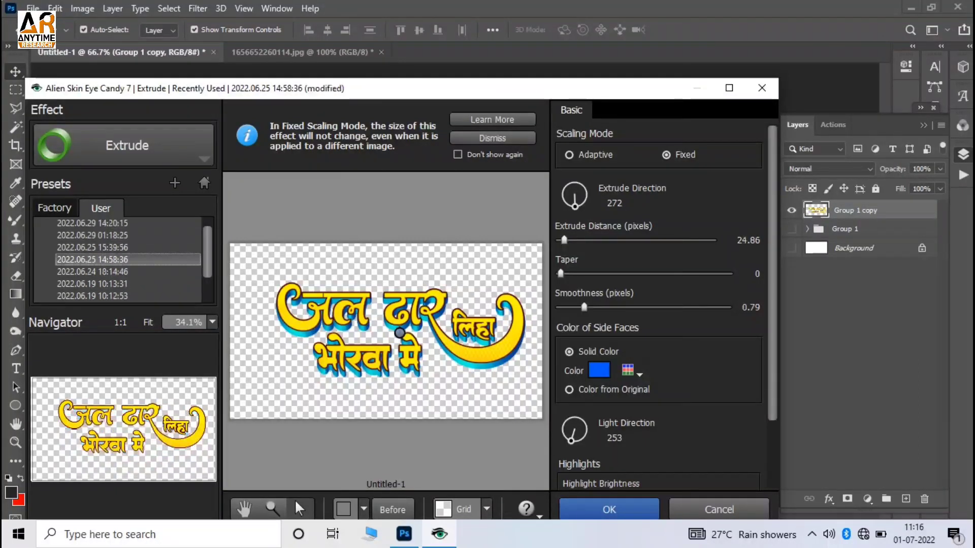
# Lower extrusion smoothness to 1.10 and make the side faces red
pyautogui.moveTo(691, 307); pyautogui.dragTo(594, 307)
pyautogui.click(598, 370)
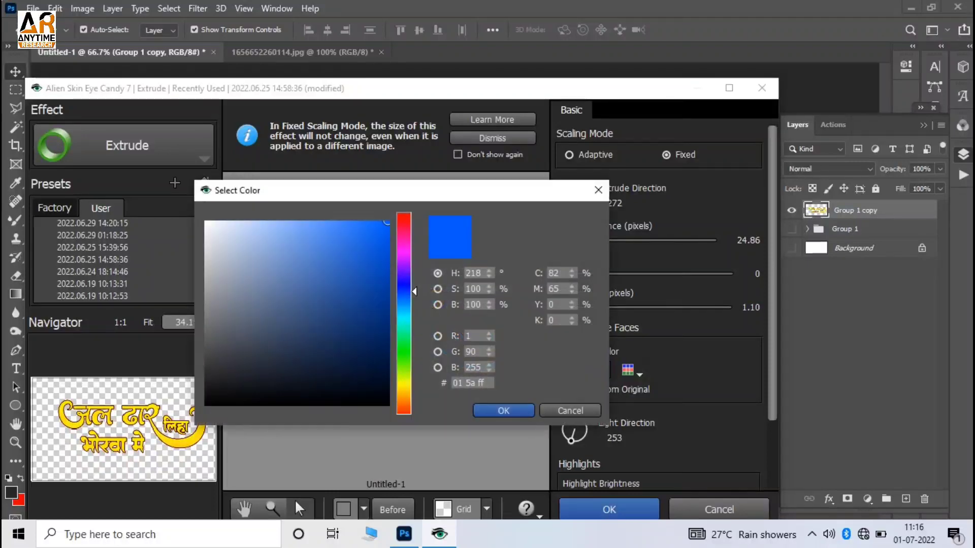
pyautogui.click(404, 221)
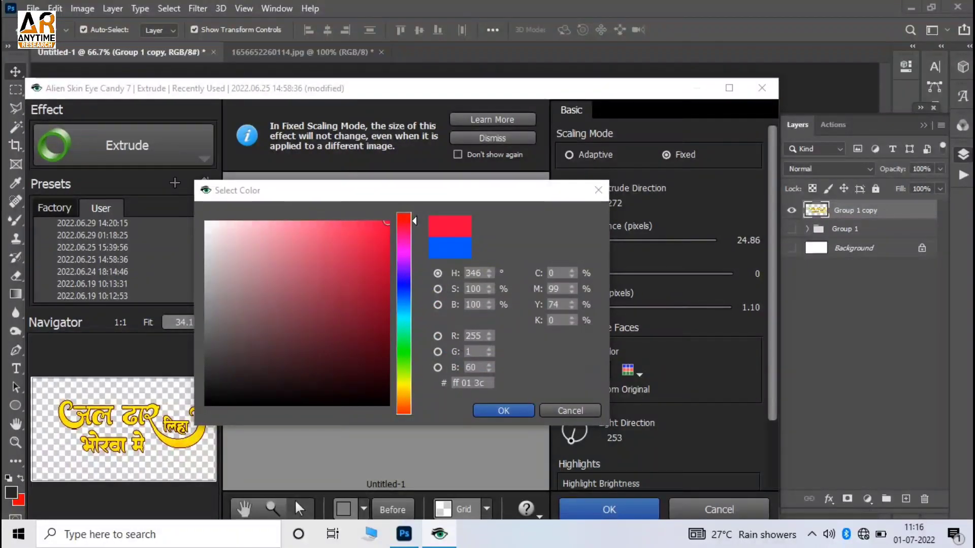
pyautogui.click(503, 411)
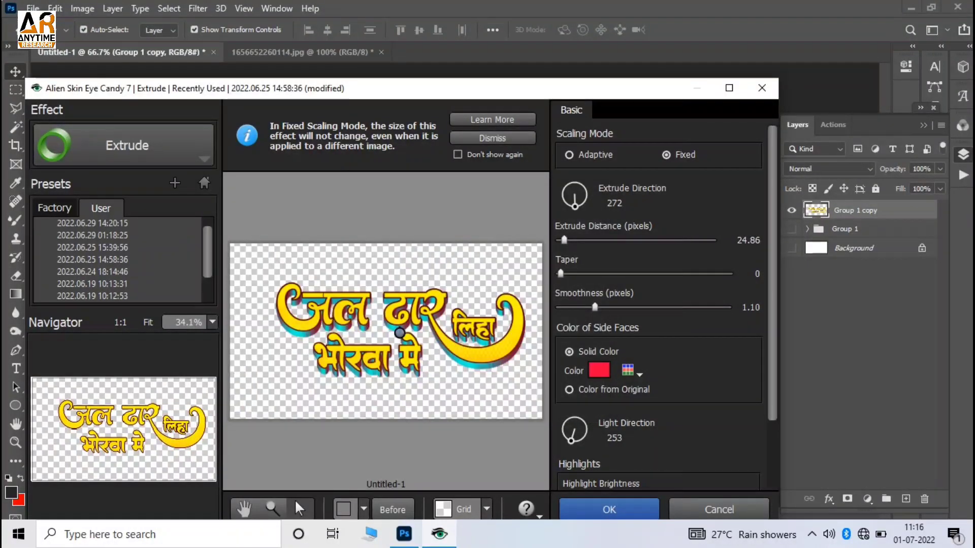
# Set the Extrude highlight colour to bright red
pyautogui.scroll(-3, 660, 305)
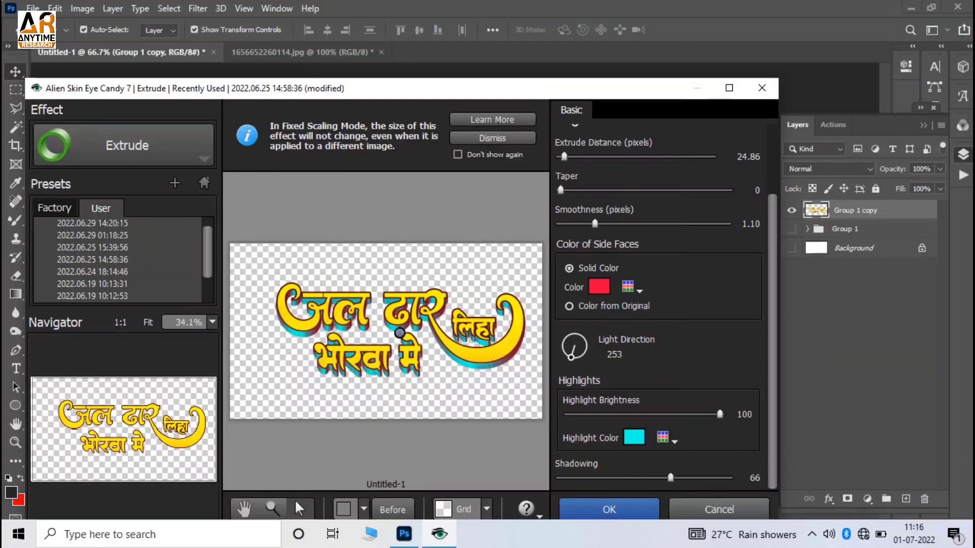
pyautogui.click(634, 437)
pyautogui.click(385, 375)
pyautogui.click(386, 222)
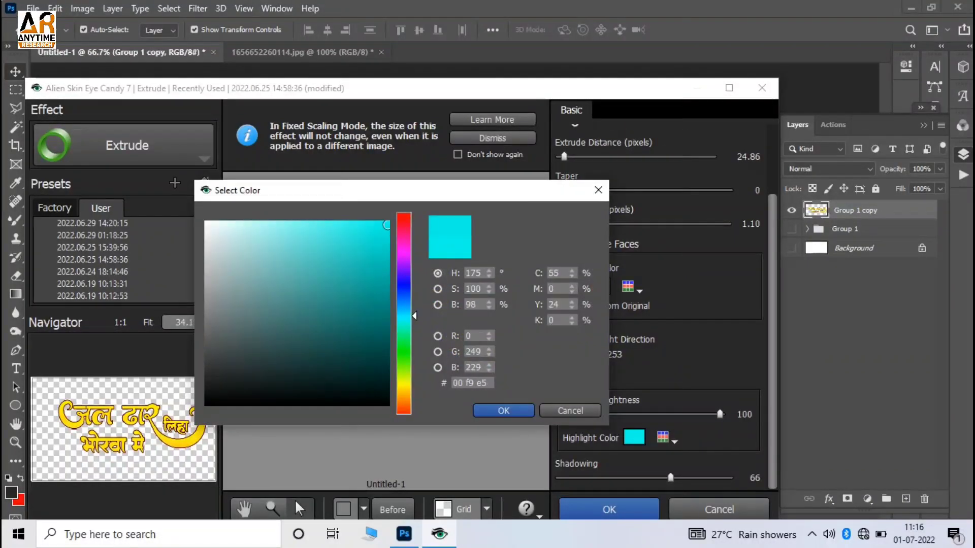
pyautogui.moveTo(403, 315); pyautogui.dragTo(404, 213)
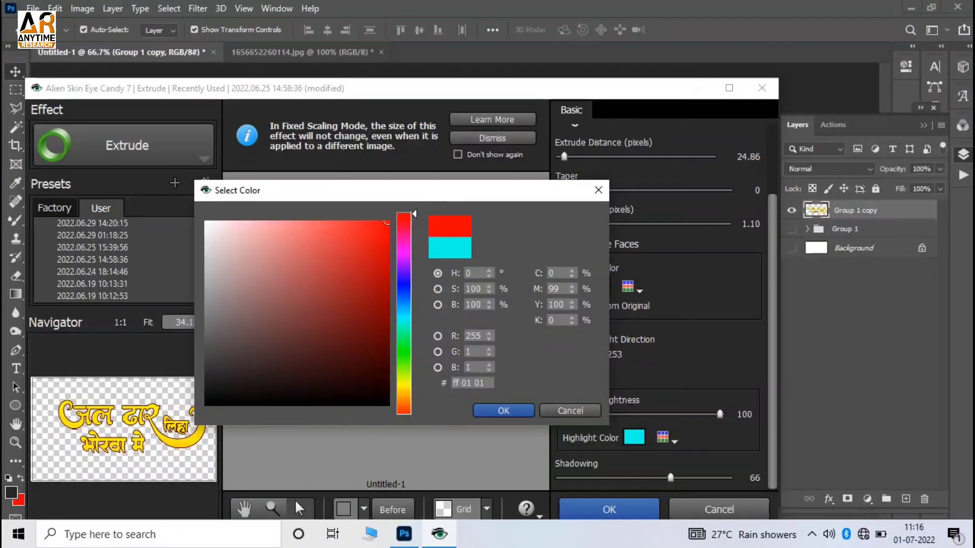
pyautogui.moveTo(386, 316); pyautogui.dragTo(386, 326)
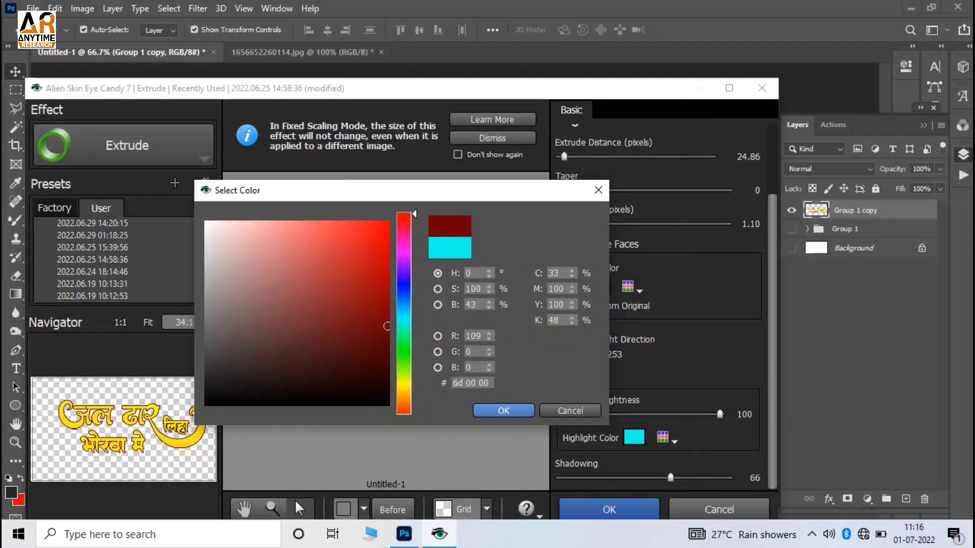
pyautogui.click(503, 410)
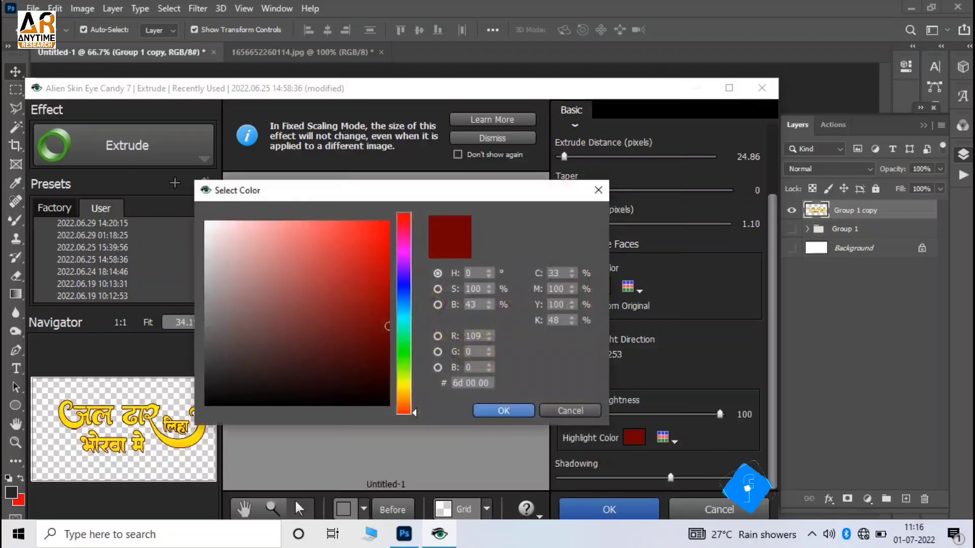
pyautogui.press('Return')
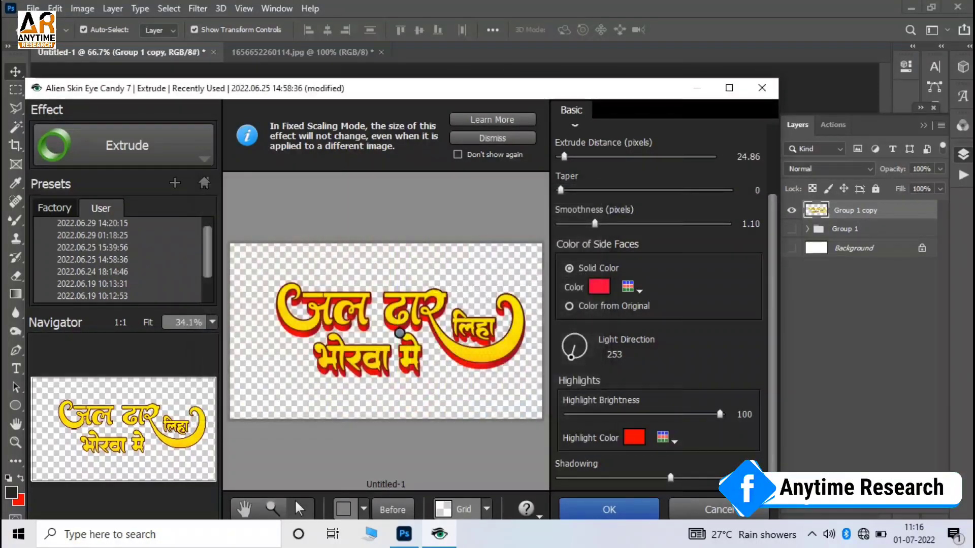
# Change the side-face colour to dark red
pyautogui.click(599, 287)
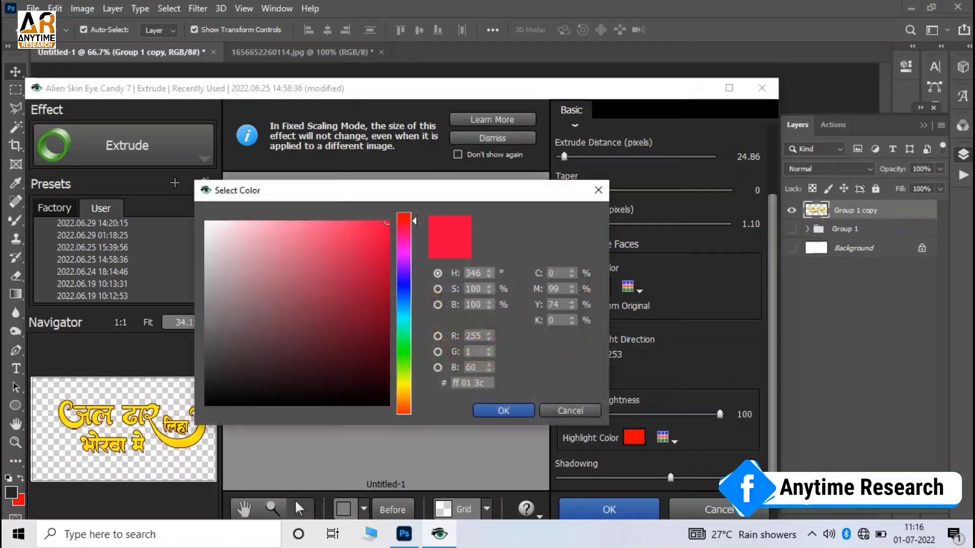
pyautogui.moveTo(372, 224); pyautogui.dragTo(386, 315)
pyautogui.click(404, 230)
pyautogui.moveTo(404, 230); pyautogui.dragTo(403, 214)
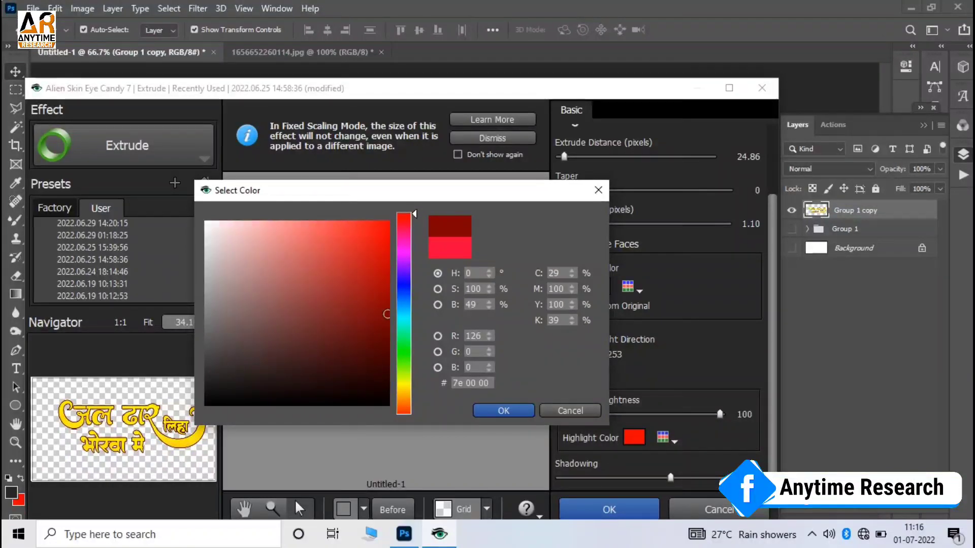
pyautogui.click(504, 410)
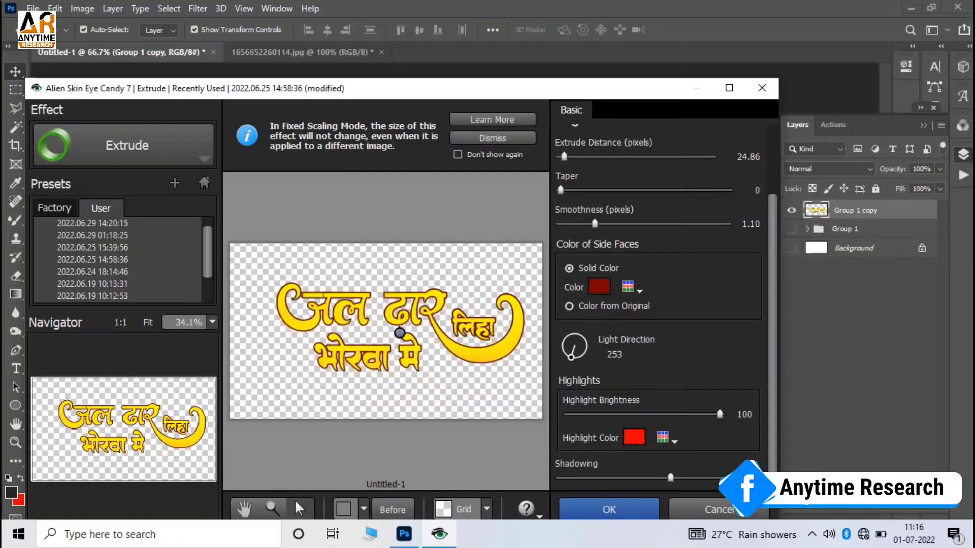
# Deepen the Extrude Distance to about 64 pixels and apply the effect
pyautogui.moveTo(400, 333); pyautogui.dragTo(394, 342)
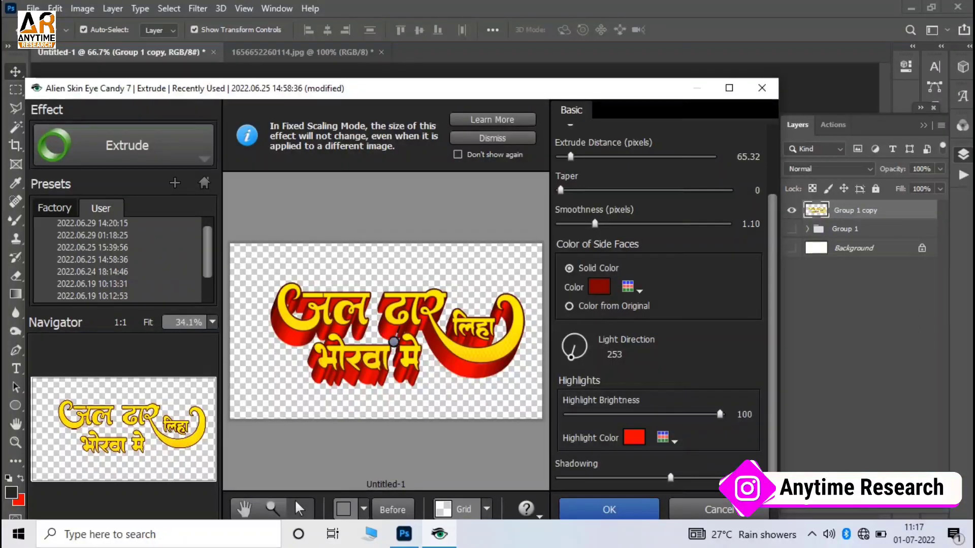
pyautogui.moveTo(394, 341); pyautogui.dragTo(394, 341)
pyautogui.click(609, 510)
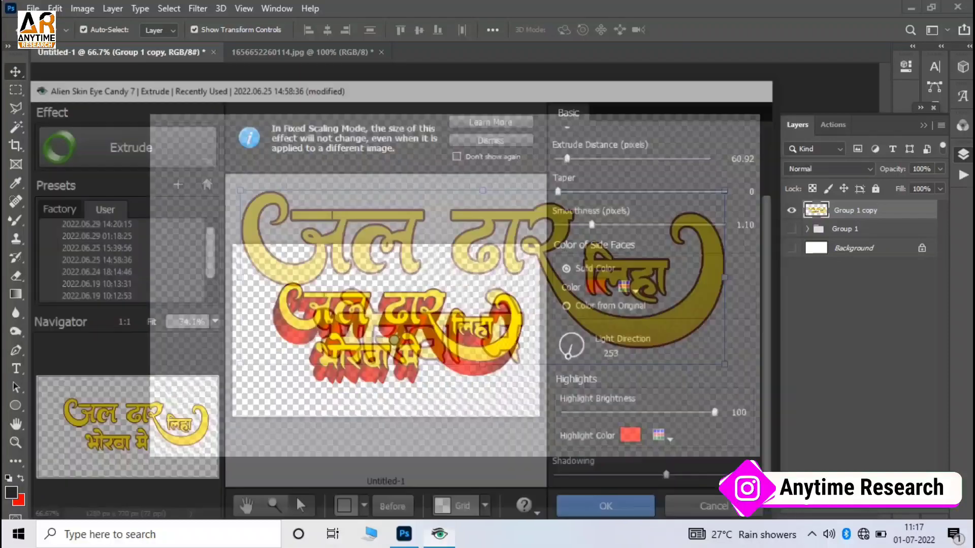
# Select Group 1 and draw an 851×395 px ellipse across the lettering
pyautogui.hotkey('ctrl', 'j')
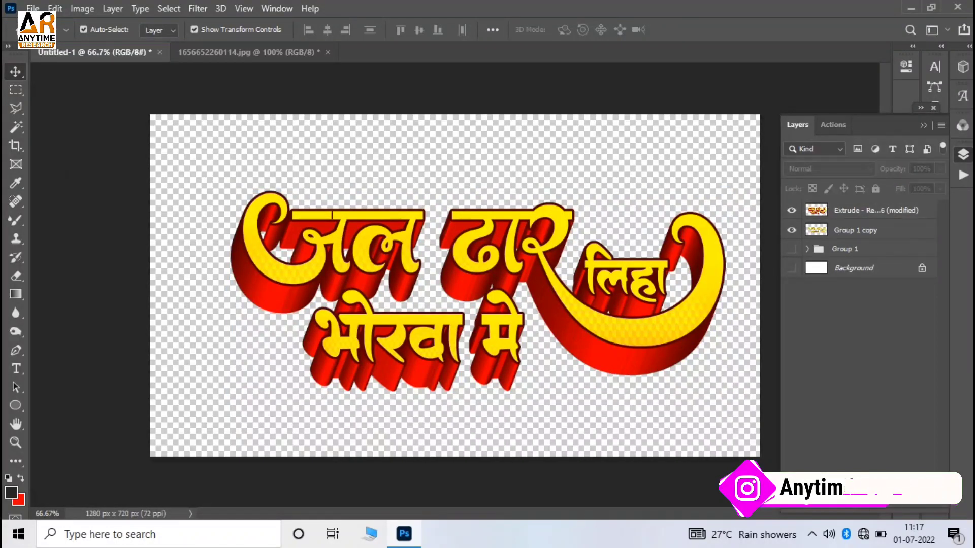
pyautogui.hotkey('alt', '[')
pyautogui.hotkey('alt', '[')
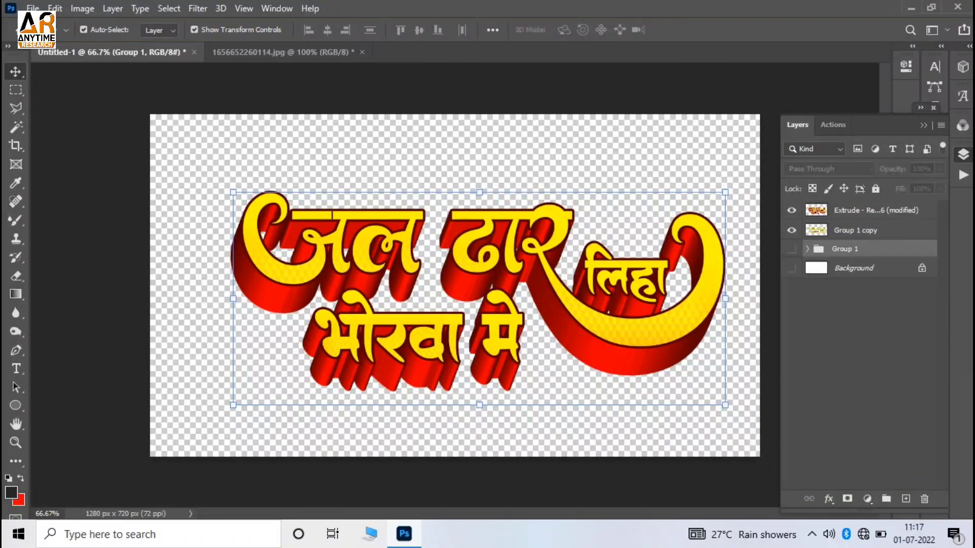
pyautogui.click(15, 406)
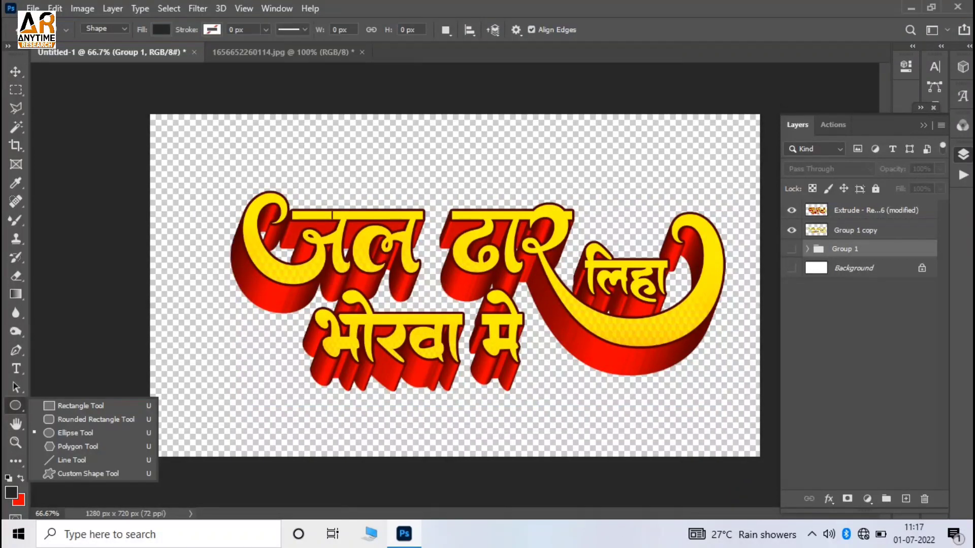
pyautogui.click(75, 432)
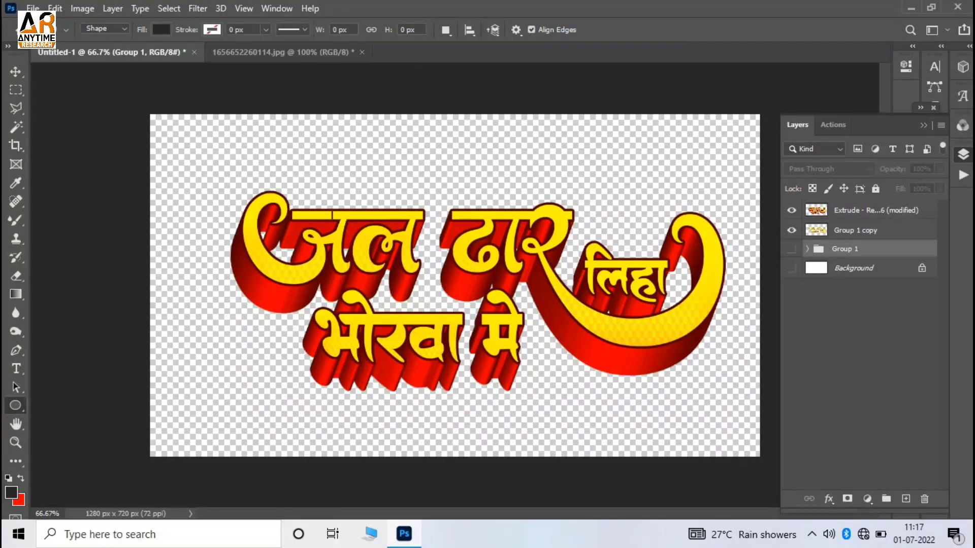
pyautogui.moveTo(232, 219)
pyautogui.mouseDown()
pyautogui.moveTo(634, 423)
pyautogui.moveTo(651, 418)
pyautogui.moveTo(634, 410)
pyautogui.mouseUp()
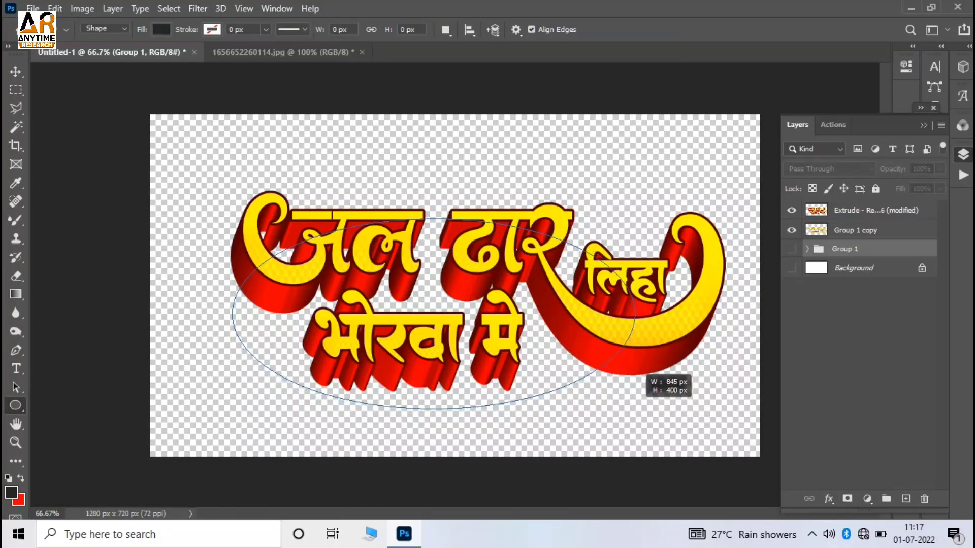
pyautogui.moveTo(634, 410); pyautogui.dragTo(637, 407)
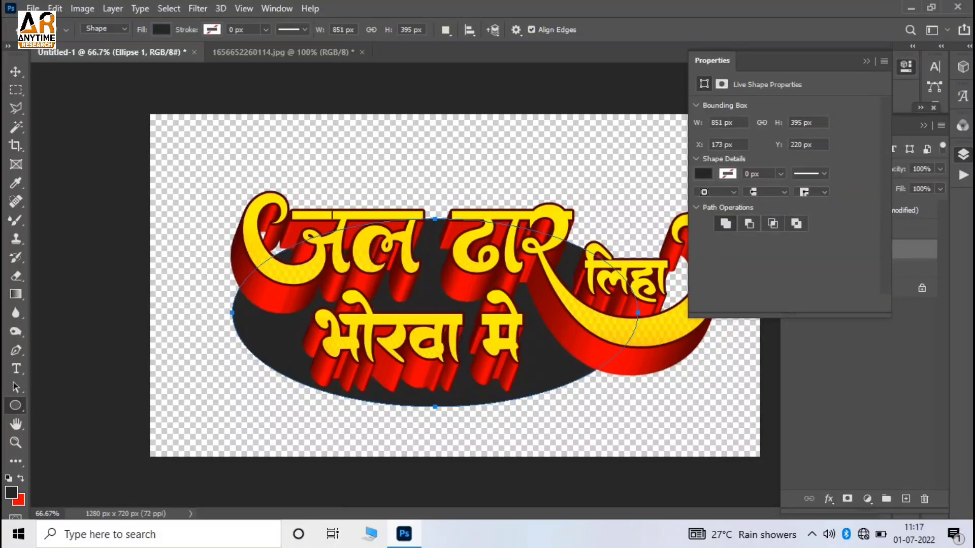
# Set the ellipse's fill colour to red
pyautogui.click(704, 174)
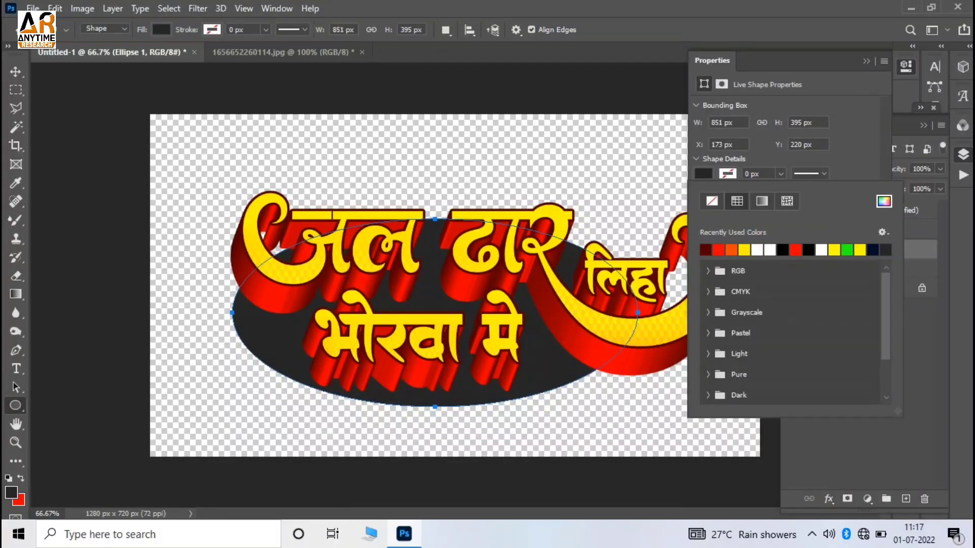
pyautogui.click(529, 204)
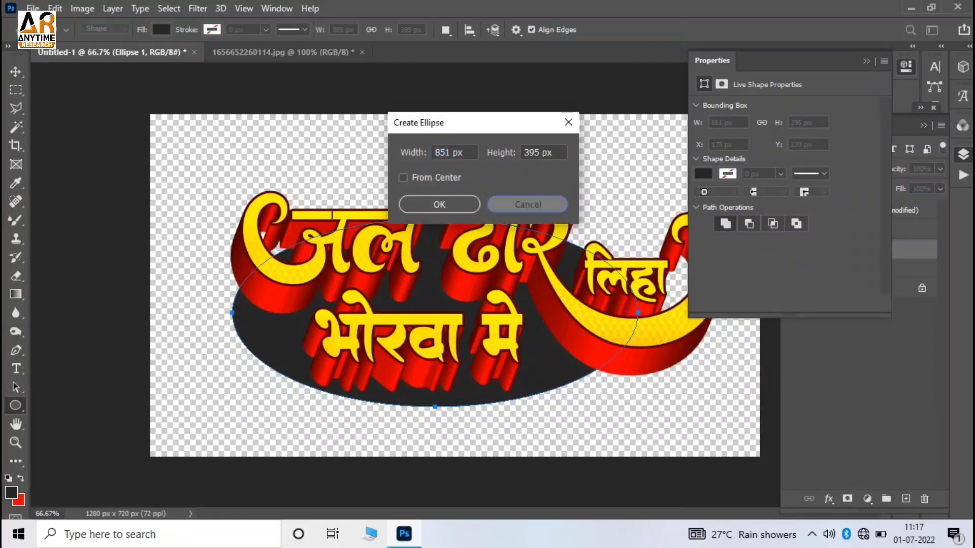
pyautogui.click(528, 204)
pyautogui.click(703, 174)
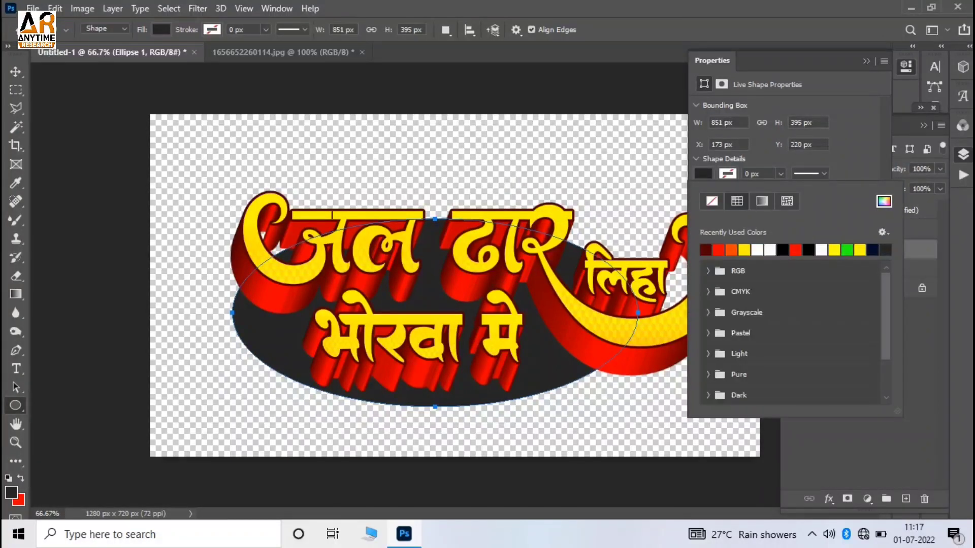
pyautogui.click(718, 250)
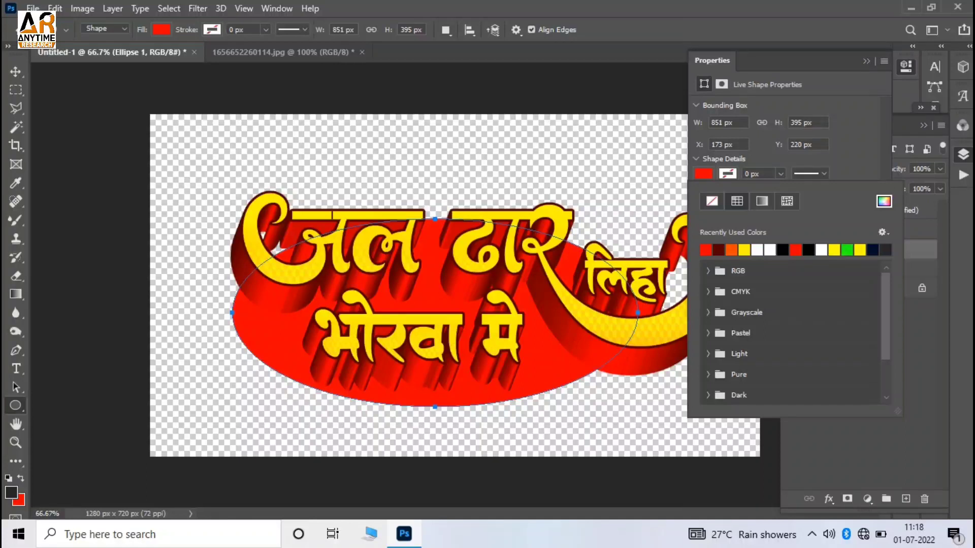
pyautogui.click(718, 250)
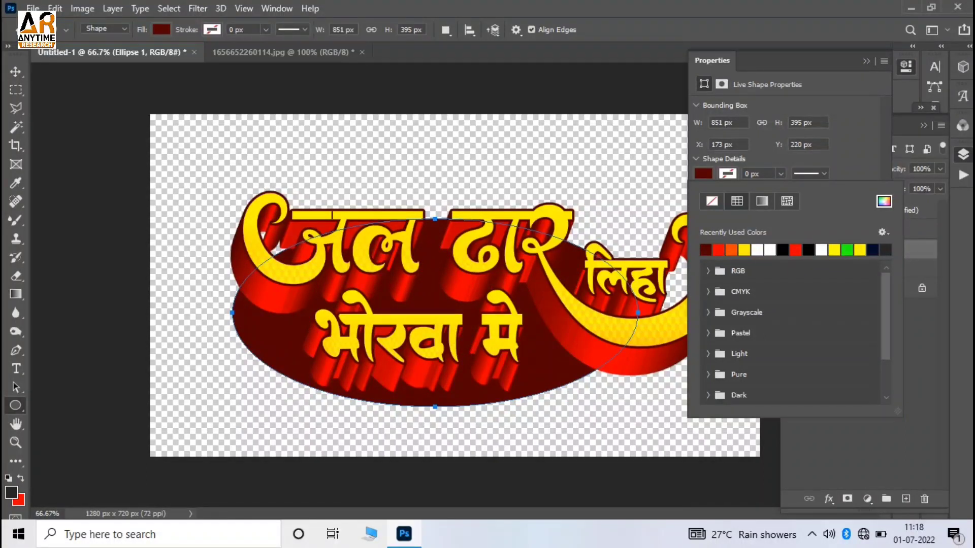
pyautogui.click(718, 250)
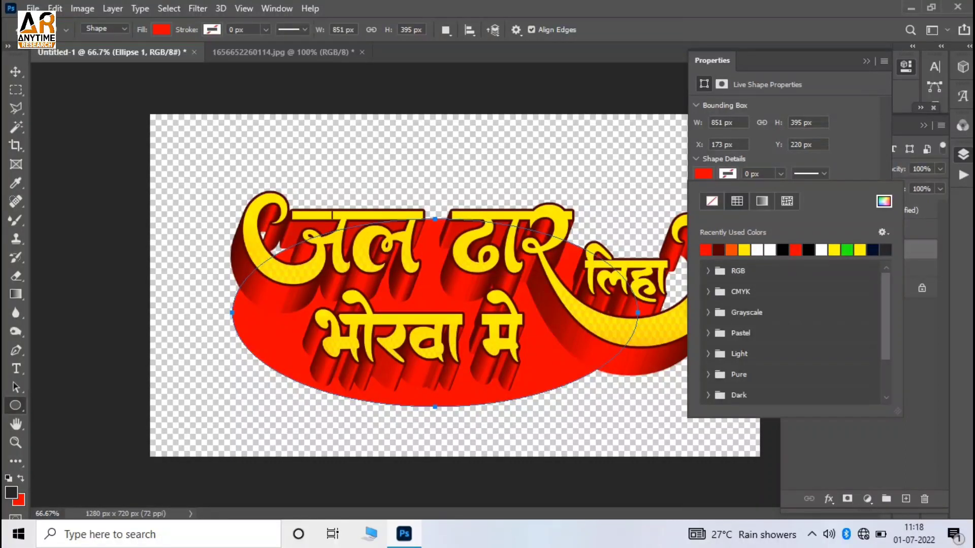
# Close the shape properties and select the Ellipse 1 layer's options
pyautogui.click(866, 61)
pyautogui.click(866, 61)
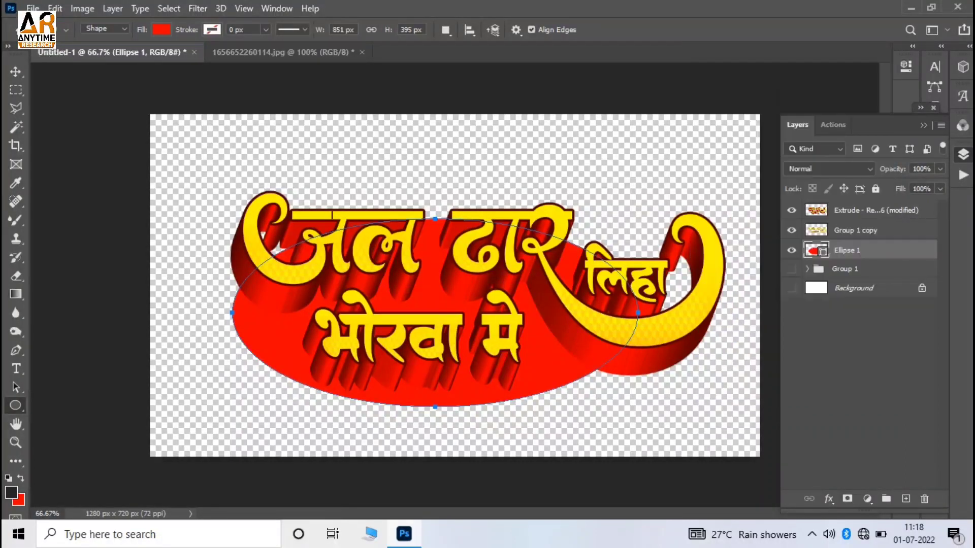
pyautogui.click(853, 269)
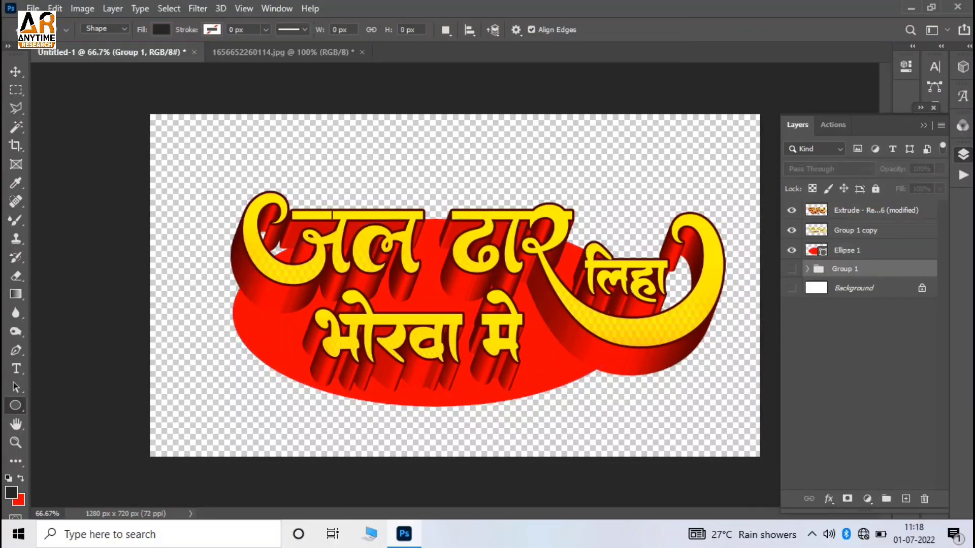
pyautogui.click(874, 250)
pyautogui.rightClick(883, 250)
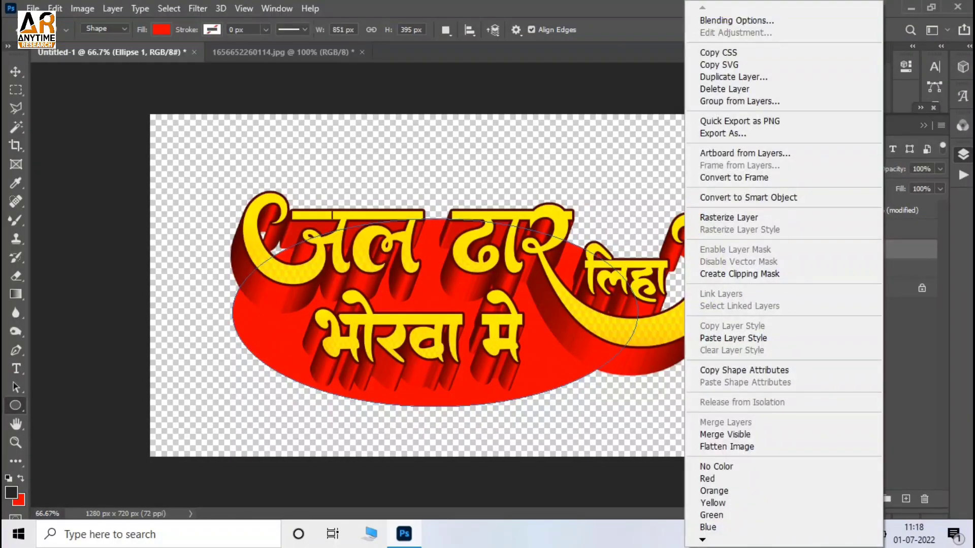
# Give Ellipse 1 a dark red Inner Shadow with 49% choke and 188 px size, and enable Satin
pyautogui.click(736, 20)
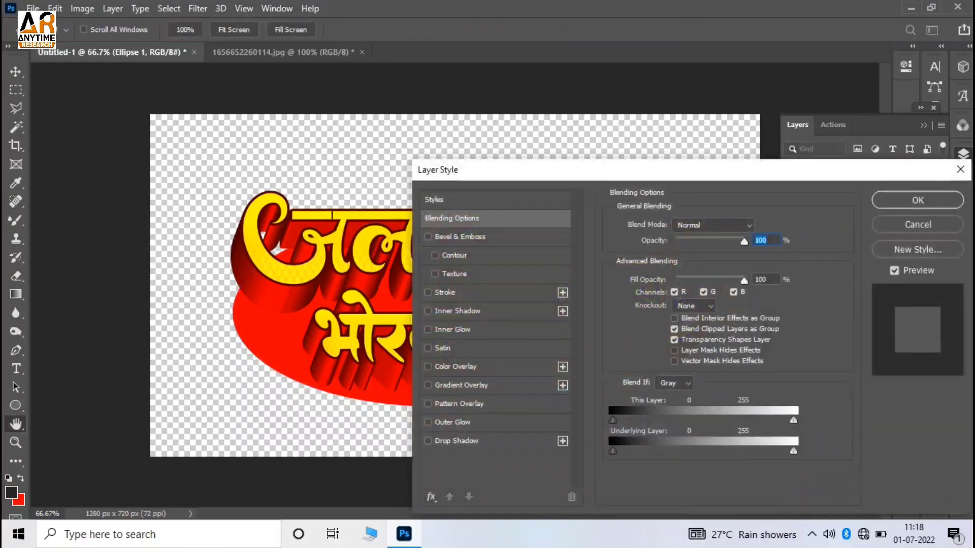
pyautogui.click(457, 310)
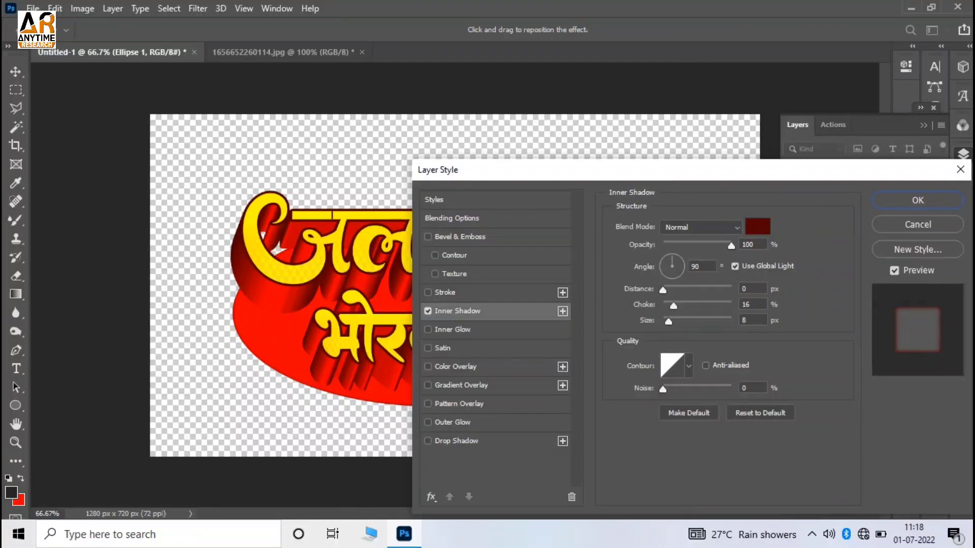
pyautogui.moveTo(673, 305); pyautogui.dragTo(716, 305)
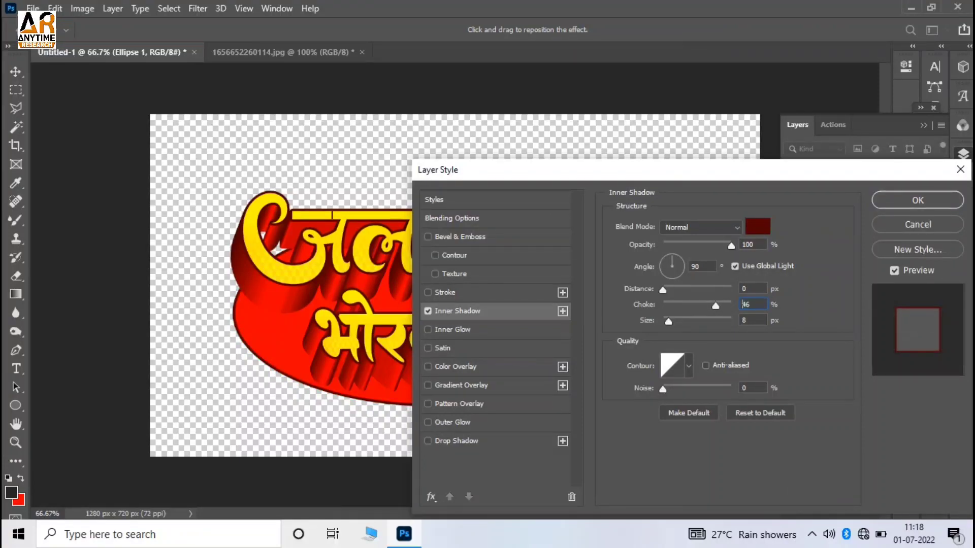
pyautogui.press('BackSpace')
pyautogui.press('BackSpace')
pyautogui.write('2')
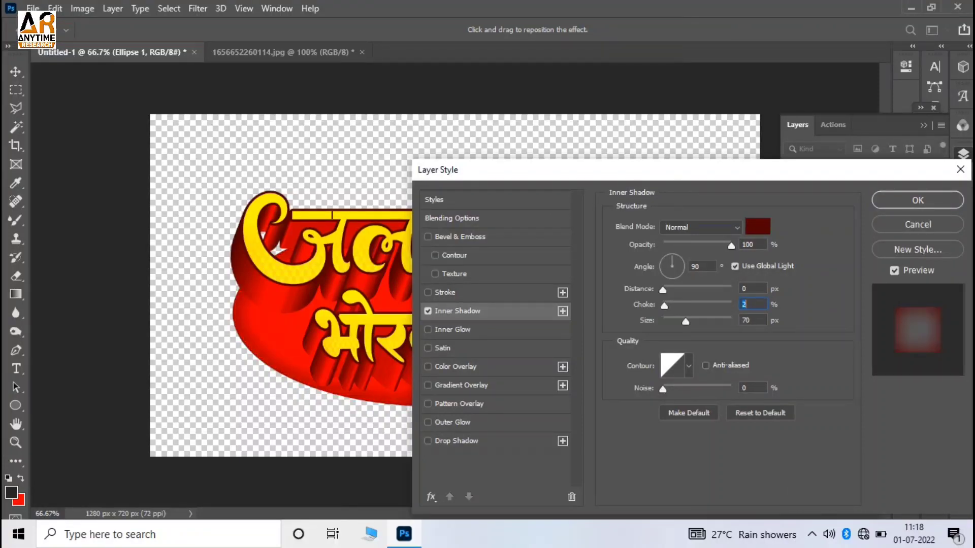
pyautogui.moveTo(669, 321); pyautogui.dragTo(714, 321)
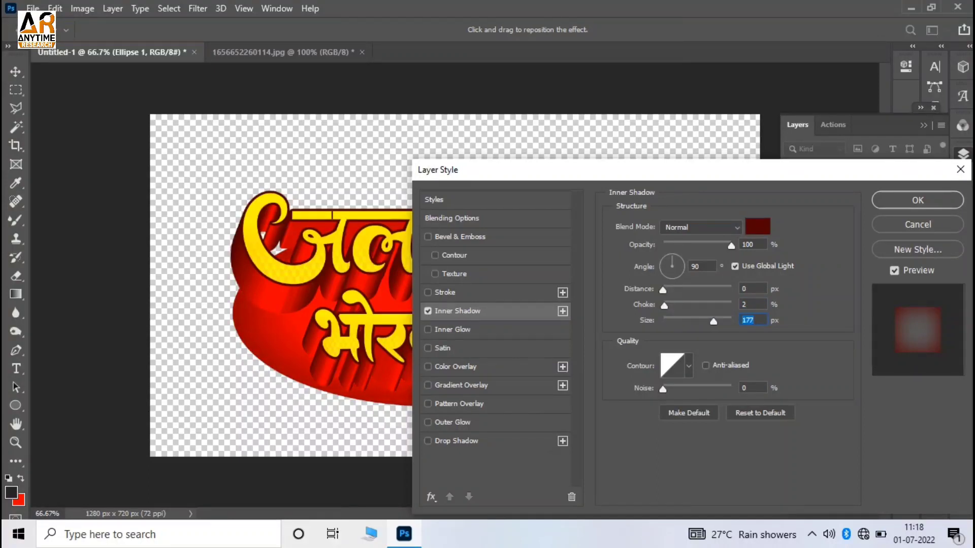
pyautogui.hotkey('shift', 'Tab')
pyautogui.write('70')
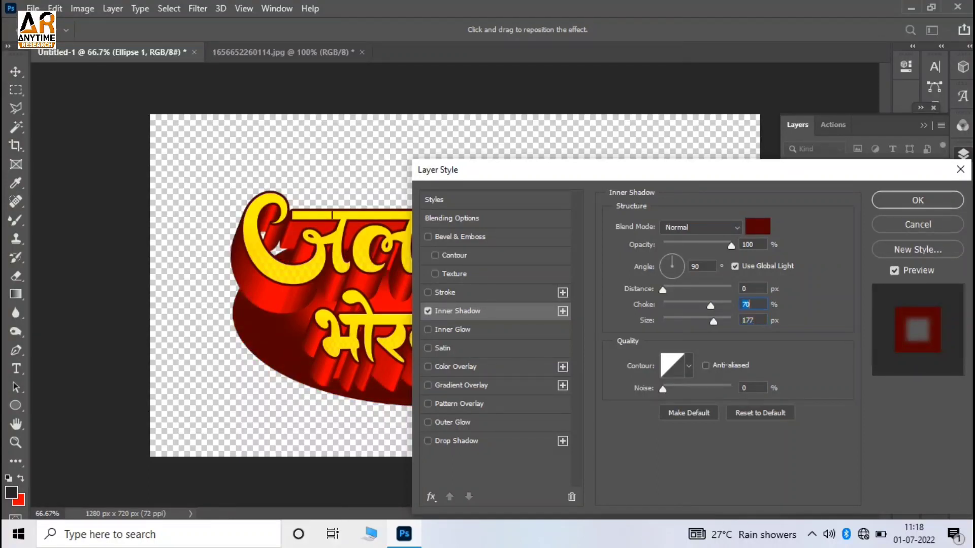
pyautogui.moveTo(713, 321)
pyautogui.mouseDown()
pyautogui.moveTo(725, 321)
pyautogui.moveTo(697, 305)
pyautogui.mouseUp()
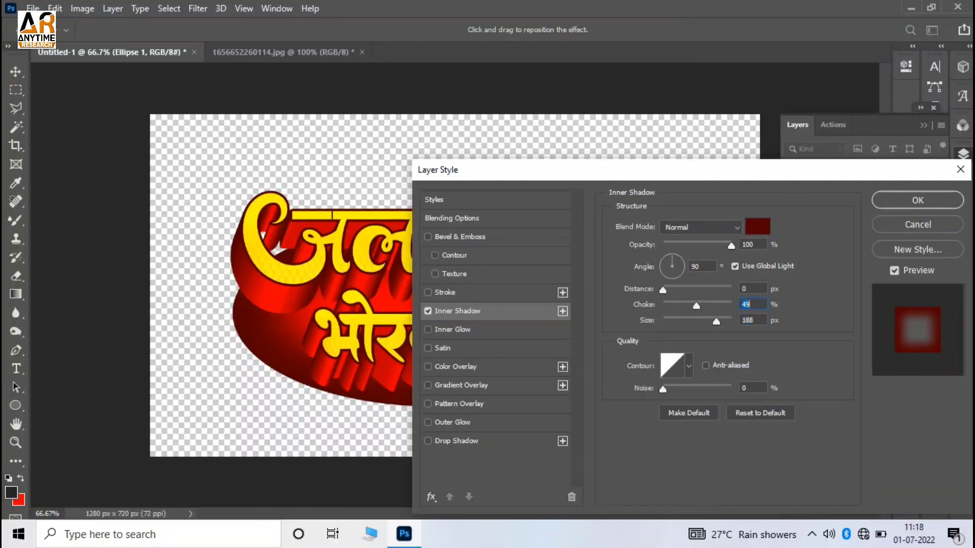
pyautogui.click(442, 349)
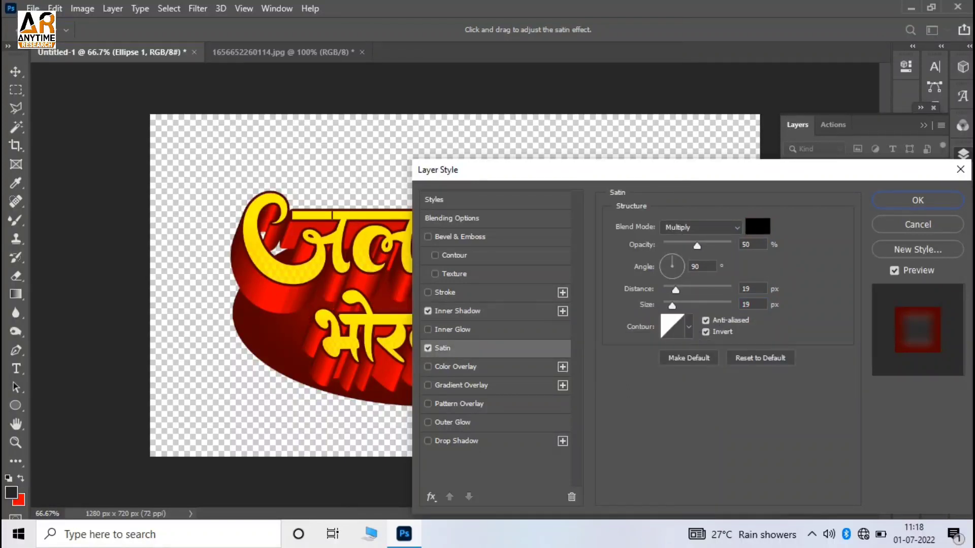
# Lower the Satin opacity and add Bevel & Emboss to Ellipse 1 without texture
pyautogui.moveTo(697, 246); pyautogui.dragTo(680, 246)
pyautogui.moveTo(635, 171); pyautogui.dragTo(785, 123)
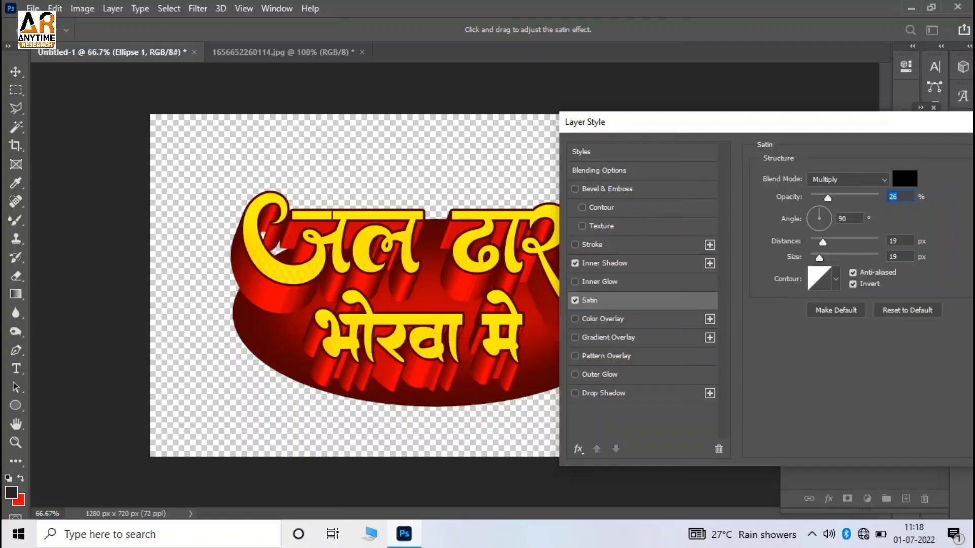
pyautogui.click(582, 226)
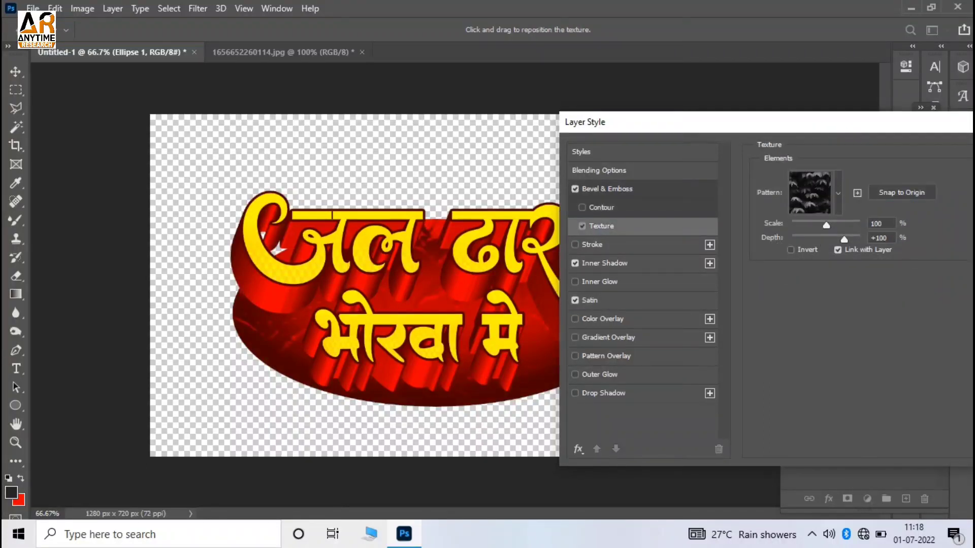
pyautogui.click(582, 226)
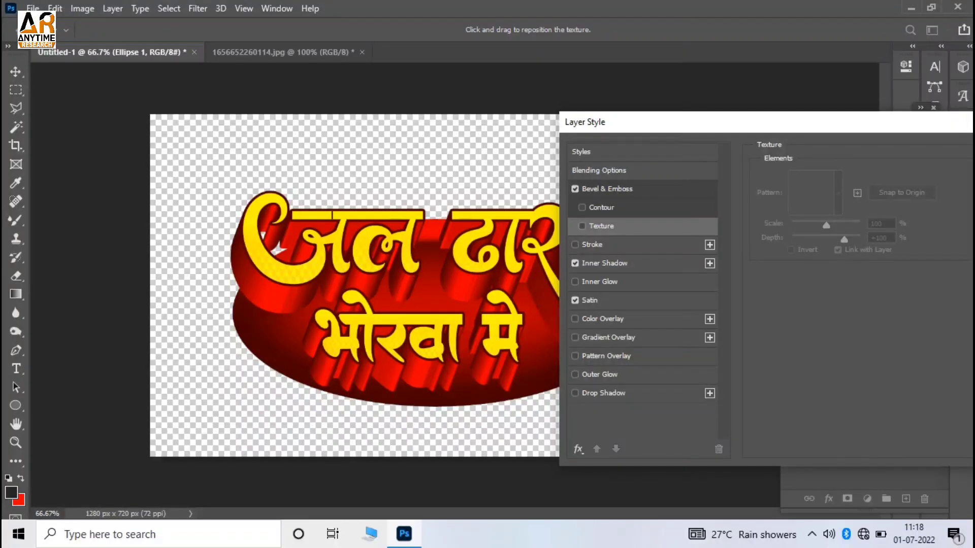
# Add a 12 px outside Stroke in #ffffff white and apply the layer style
pyautogui.click(574, 244)
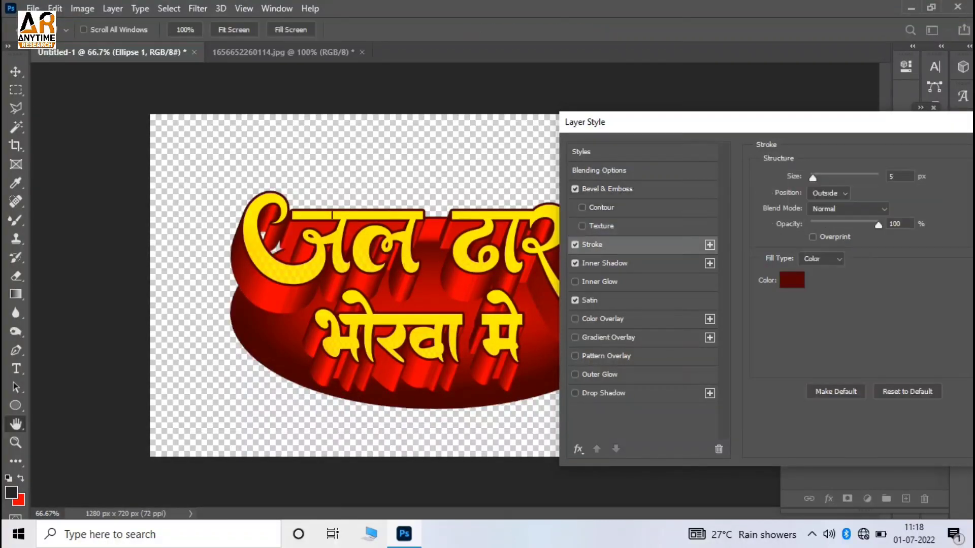
pyautogui.click(792, 280)
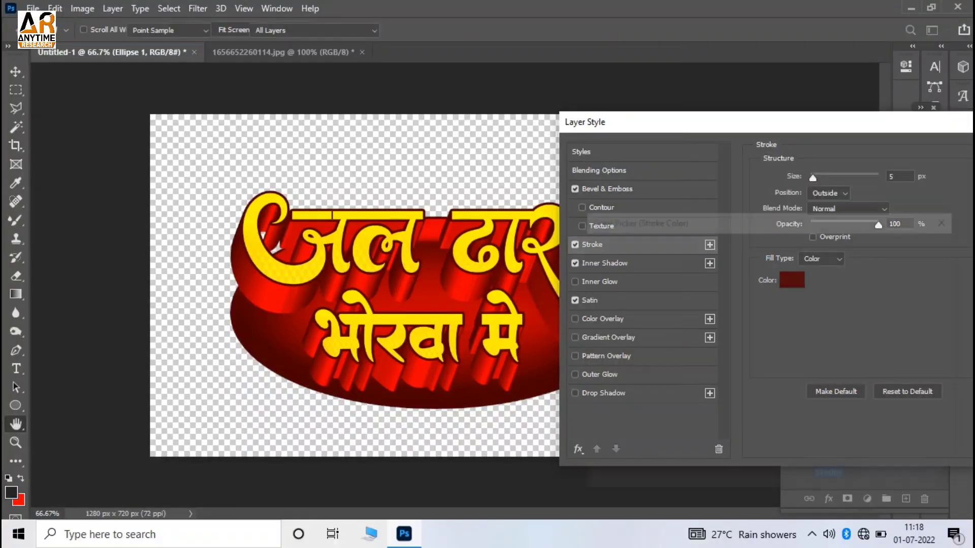
pyautogui.write('ffffff')
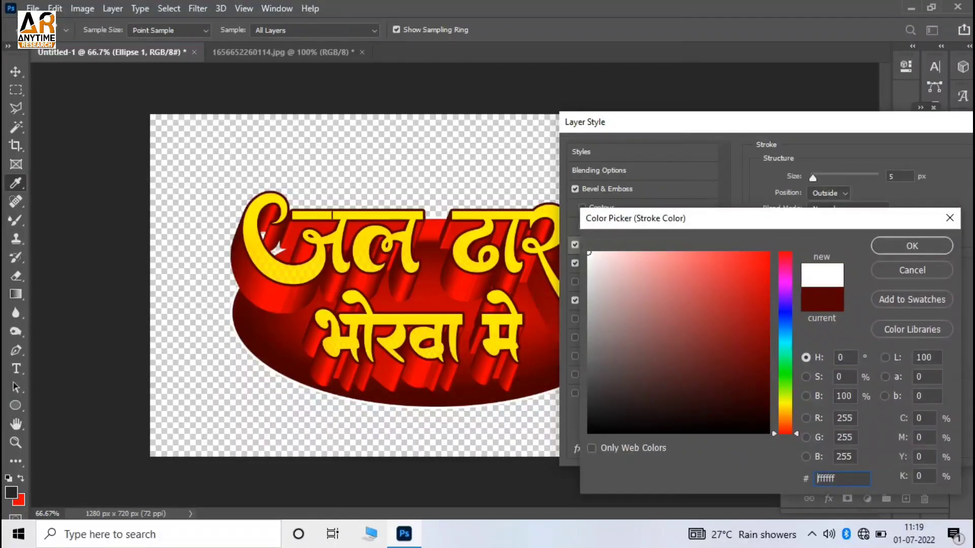
pyautogui.click(912, 246)
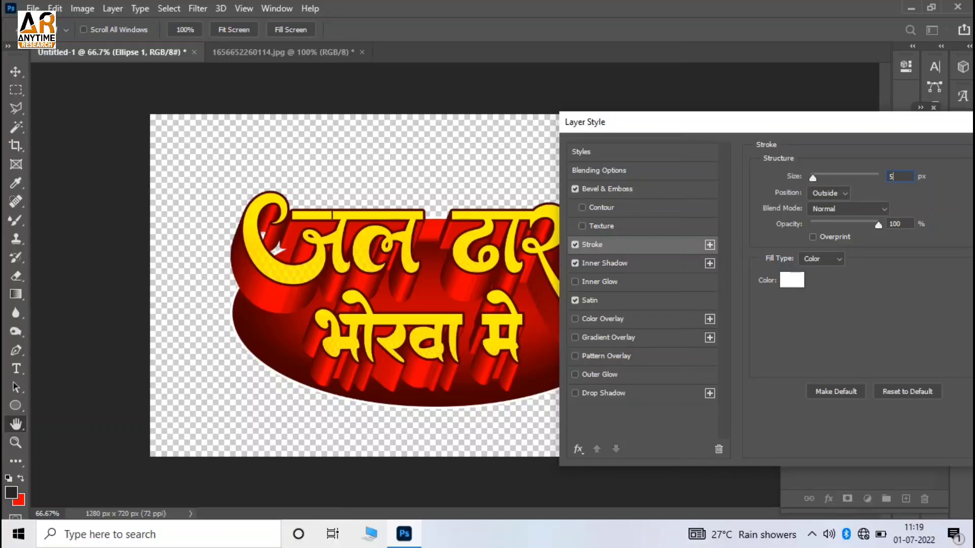
pyautogui.press('Up')
pyautogui.press('Up')
pyautogui.press('Up')
pyautogui.press('Up')
pyautogui.press('Up')
pyautogui.press('Up')
pyautogui.press('Up')
pyautogui.moveTo(907, 122)
pyautogui.mouseDown()
pyautogui.moveTo(881, 133)
pyautogui.moveTo(666, 68)
pyautogui.mouseUp()
pyautogui.click(807, 157)
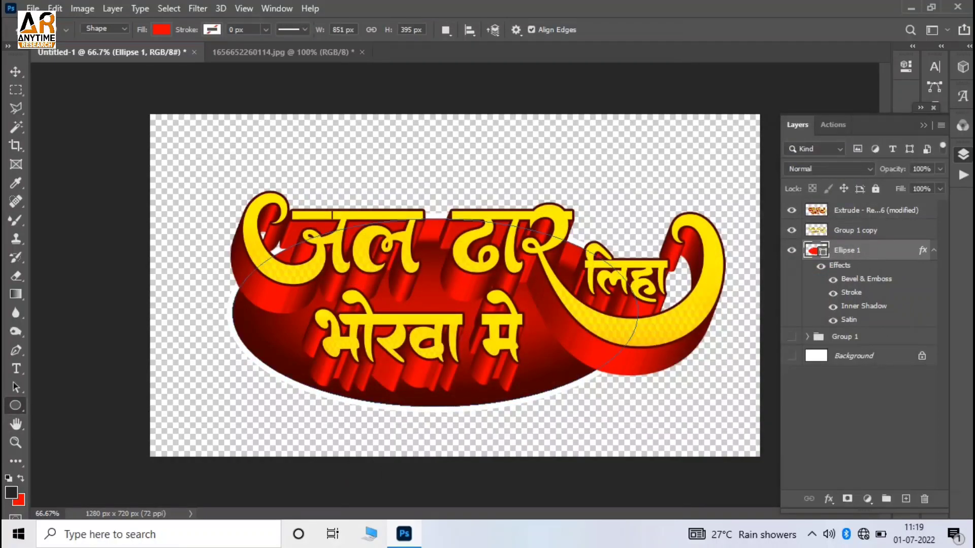
# Add a Solid Color fill layer in #0c00ff above the Background layer
pyautogui.click(853, 355)
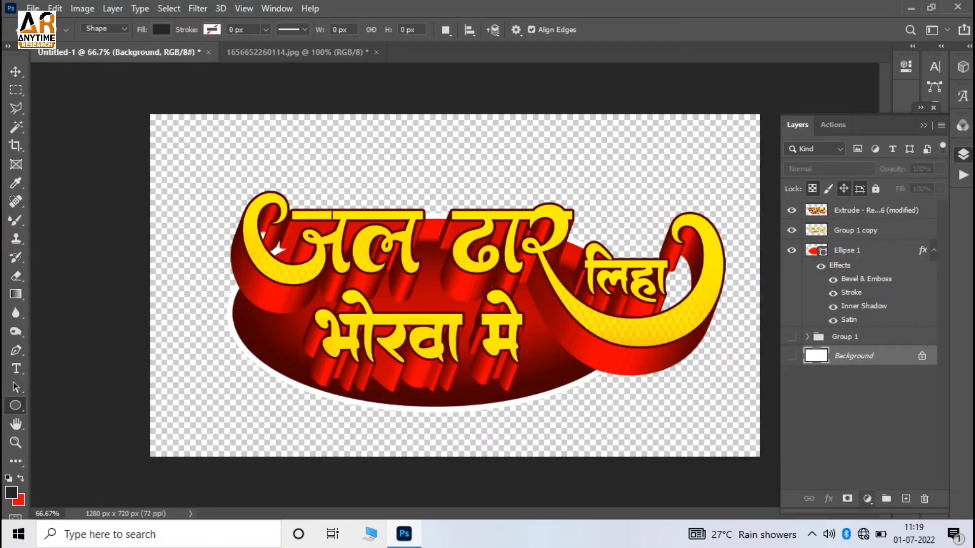
pyautogui.click(868, 499)
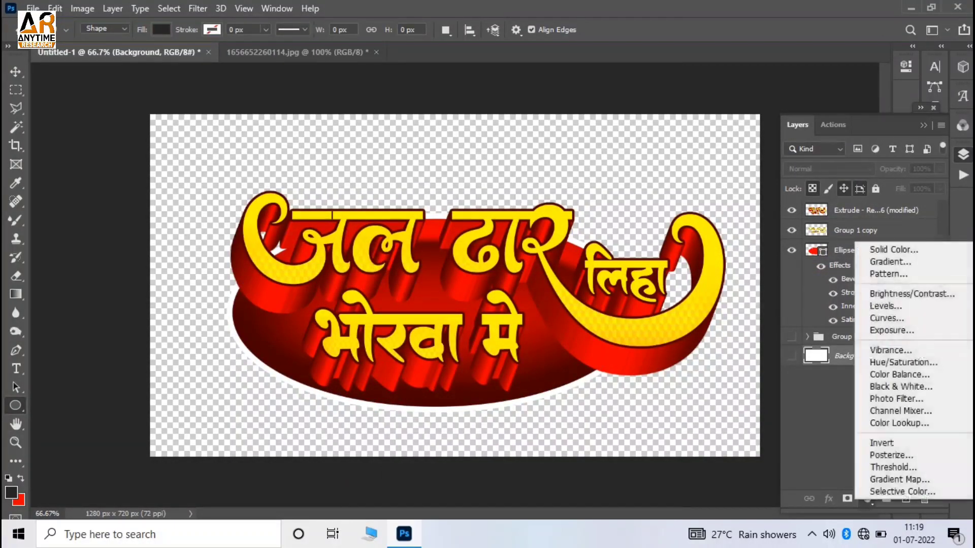
pyautogui.click(894, 250)
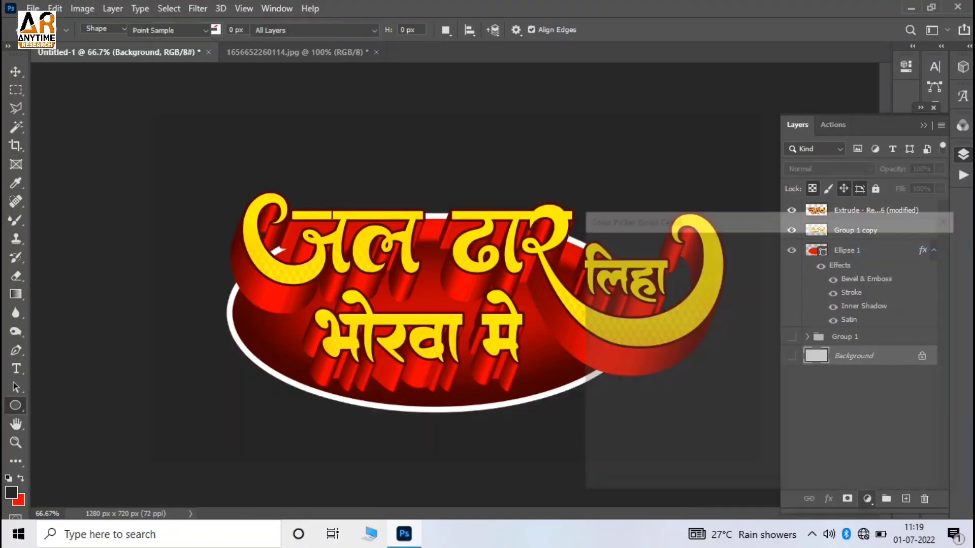
pyautogui.write('0c00ff')
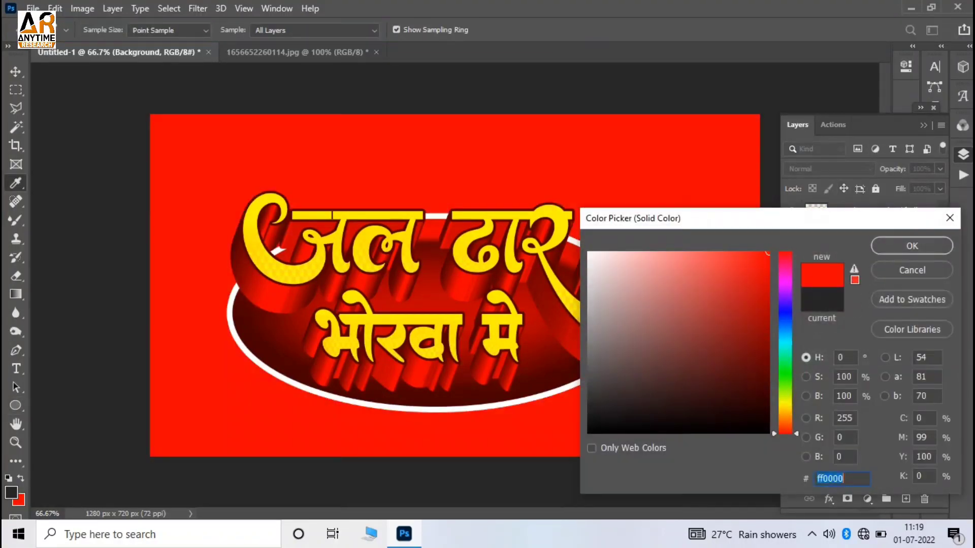
pyautogui.click(912, 246)
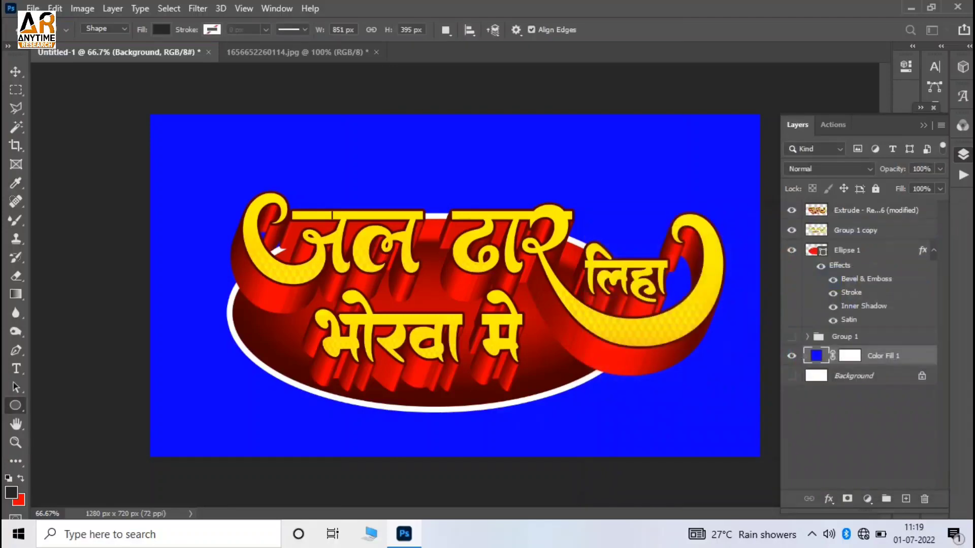
# Review Ellipse 1's layer effects unchanged, then select it together with the Extrude layer
pyautogui.doubleClick(889, 250)
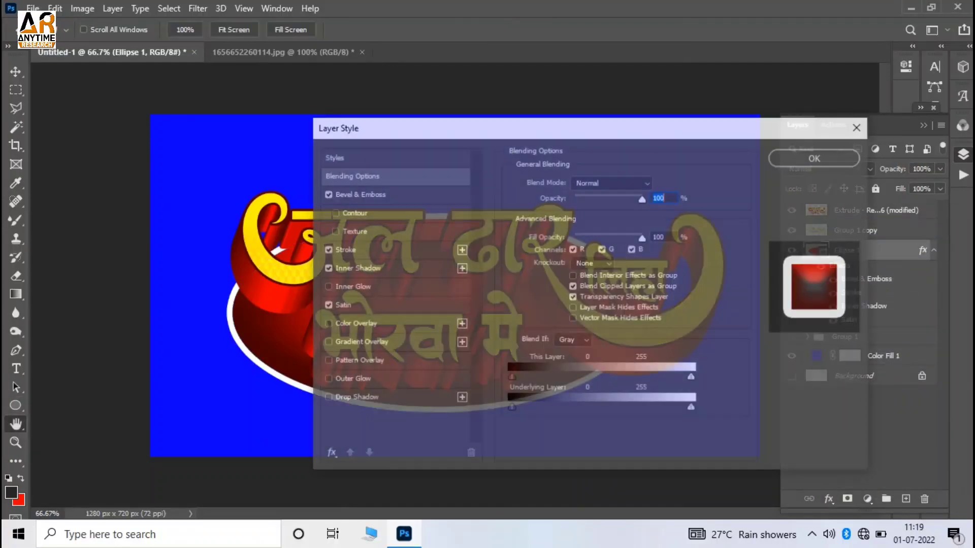
pyautogui.click(816, 157)
pyautogui.keyDown('ctrl'); pyautogui.click(893, 211); pyautogui.keyUp('ctrl')
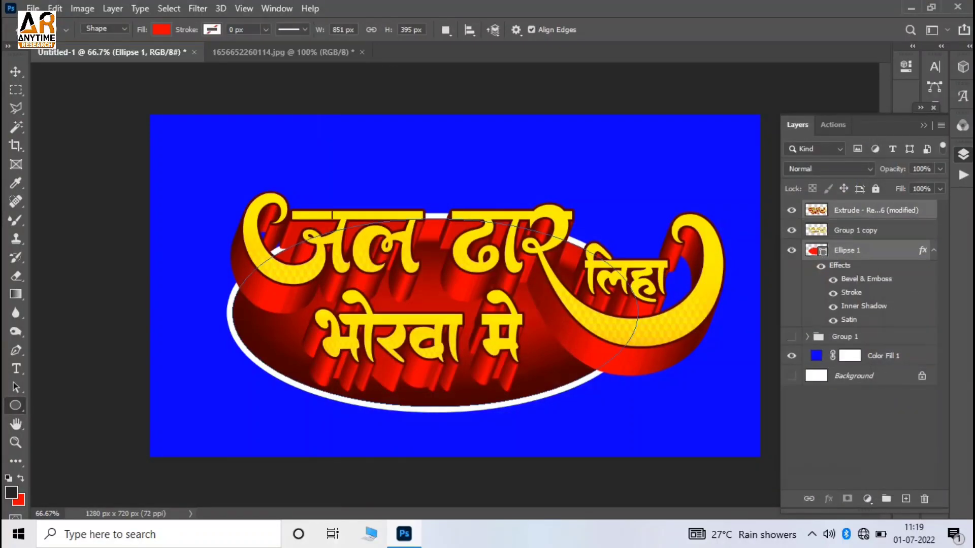
# Link the Extrude and Ellipse 1 layers, undoing a stray small ellipse
pyautogui.rightClick(893, 210)
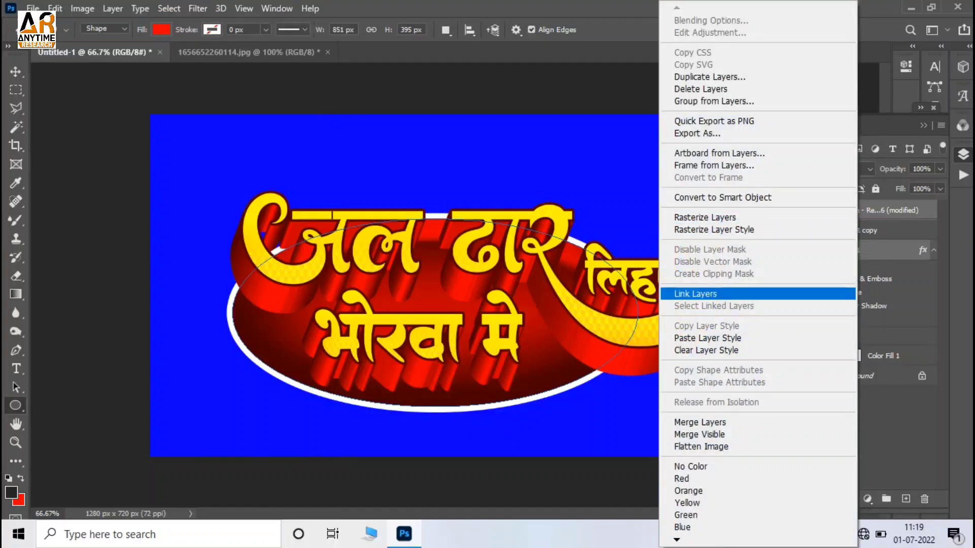
pyautogui.click(696, 294)
pyautogui.moveTo(450, 325); pyautogui.dragTo(493, 303)
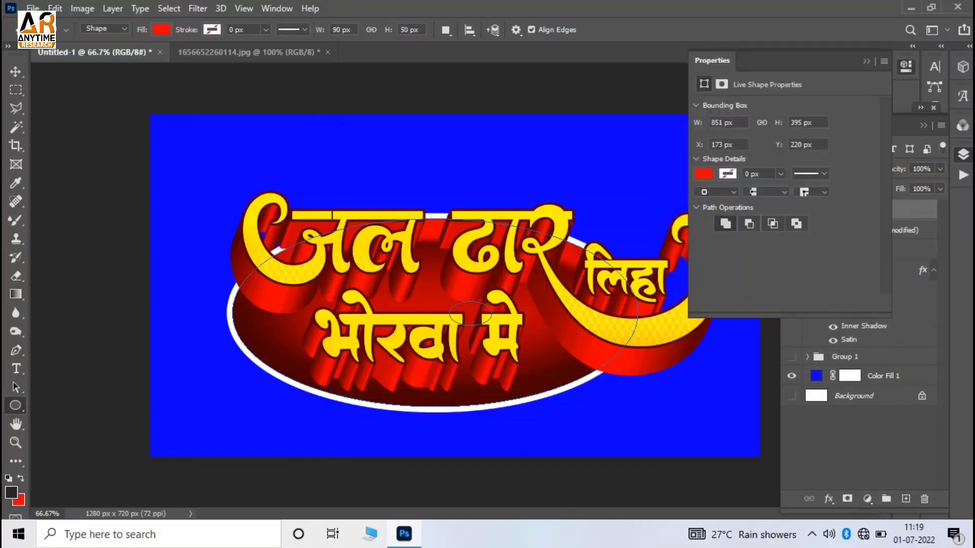
pyautogui.hotkey('ctrl', 'z')
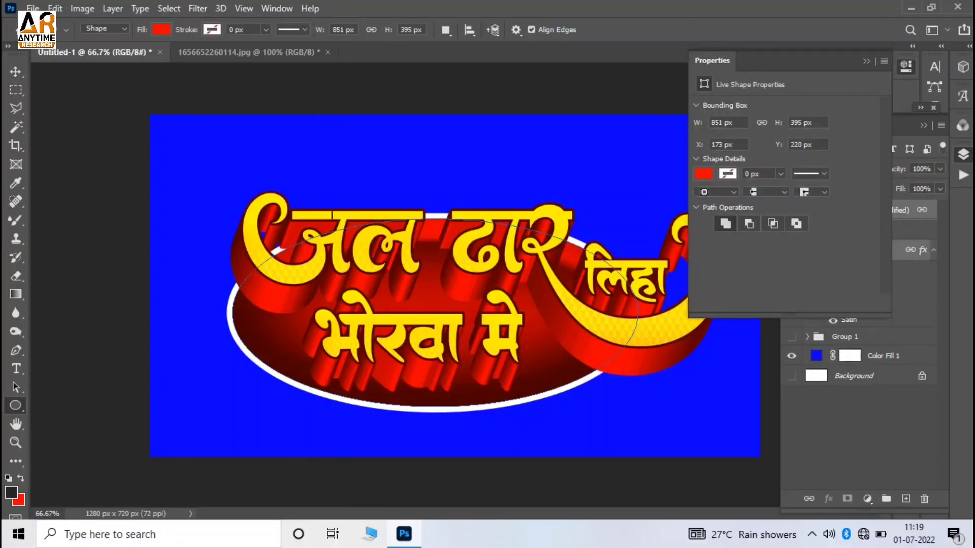
# Move the linked title and ellipse up and left, keeping the Normal blend mode
pyautogui.press('v')
pyautogui.moveTo(391, 203); pyautogui.dragTo(311, 162)
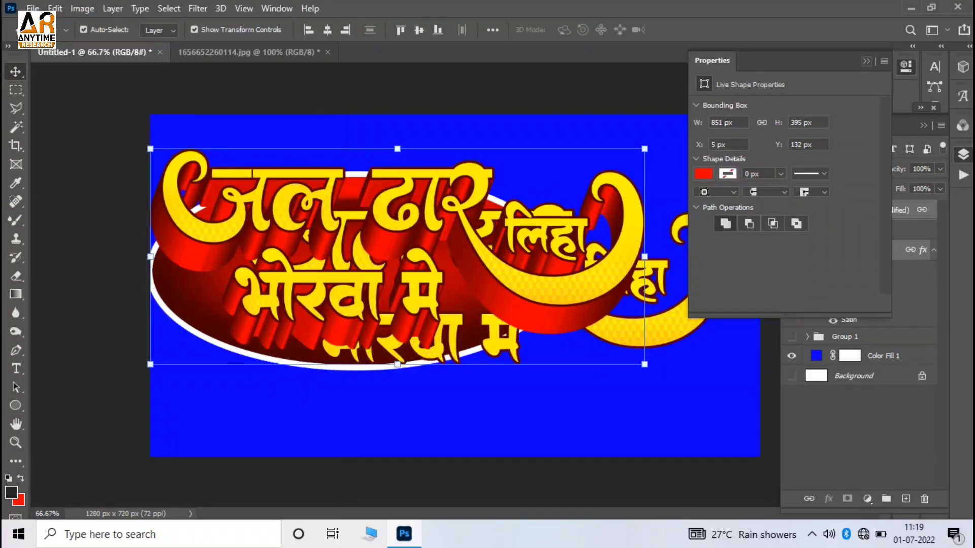
pyautogui.click(906, 66)
pyautogui.click(828, 168)
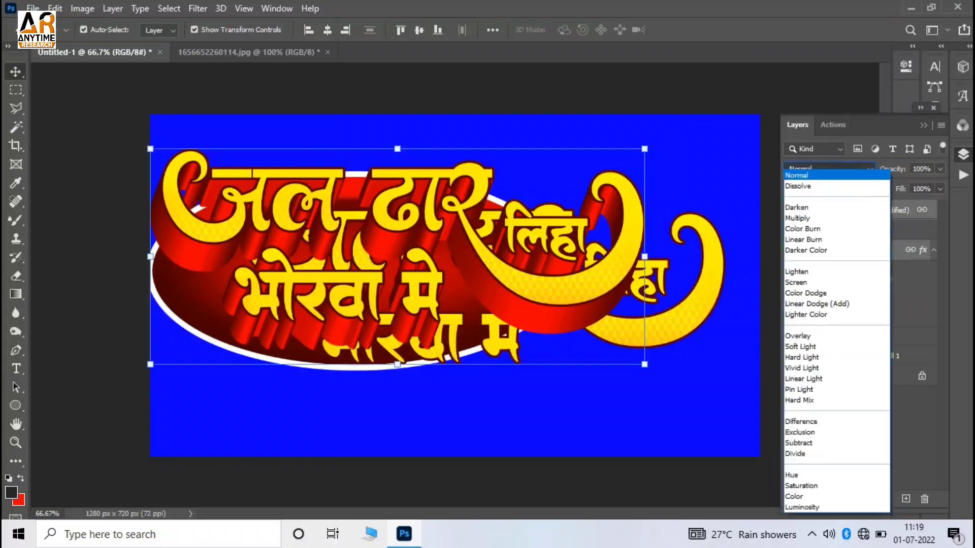
pyautogui.press('Escape')
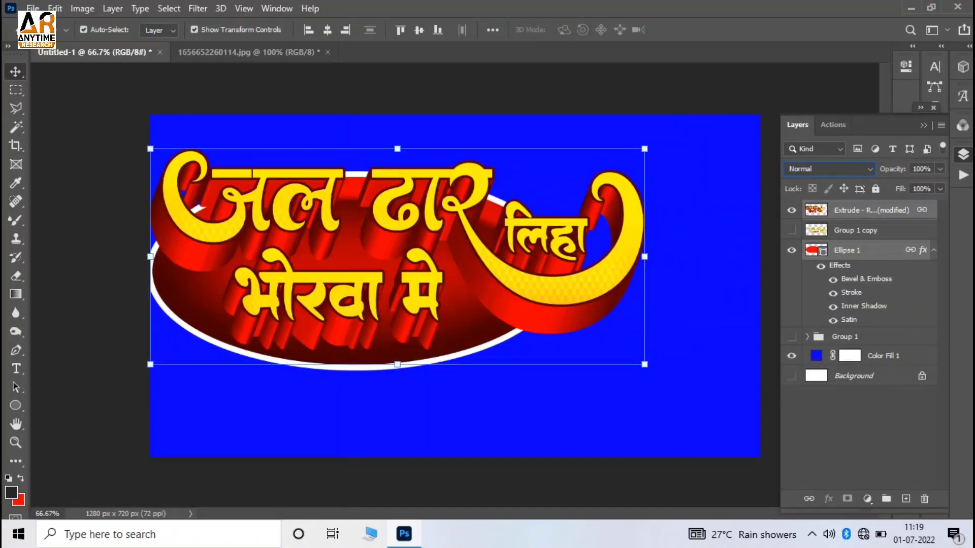
# Recentre the title artwork, stretch it slightly taller, and show the reference poster jpg
pyautogui.moveTo(506, 233)
pyautogui.mouseDown()
pyautogui.moveTo(595, 254)
pyautogui.moveTo(568, 253)
pyautogui.mouseUp()
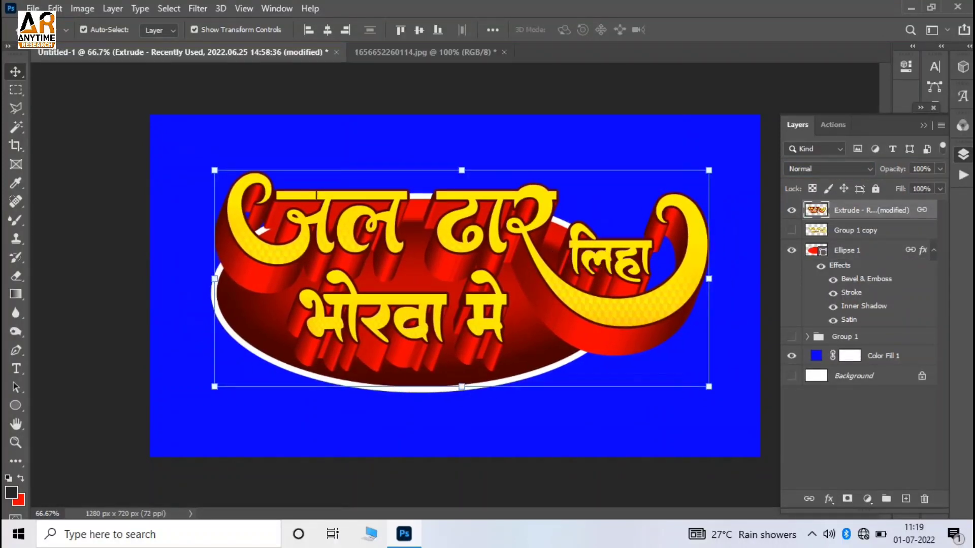
pyautogui.moveTo(462, 387); pyautogui.dragTo(460, 401)
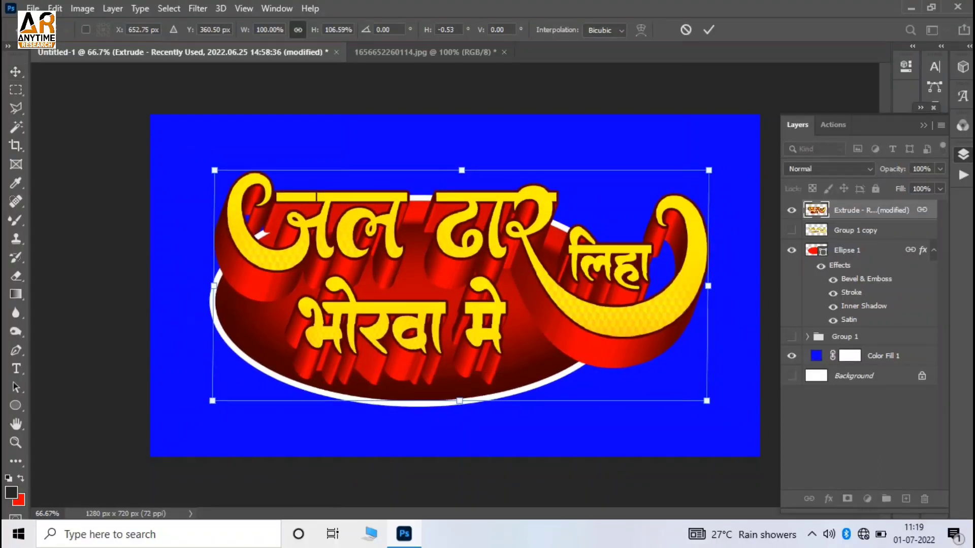
pyautogui.click(709, 30)
pyautogui.click(426, 52)
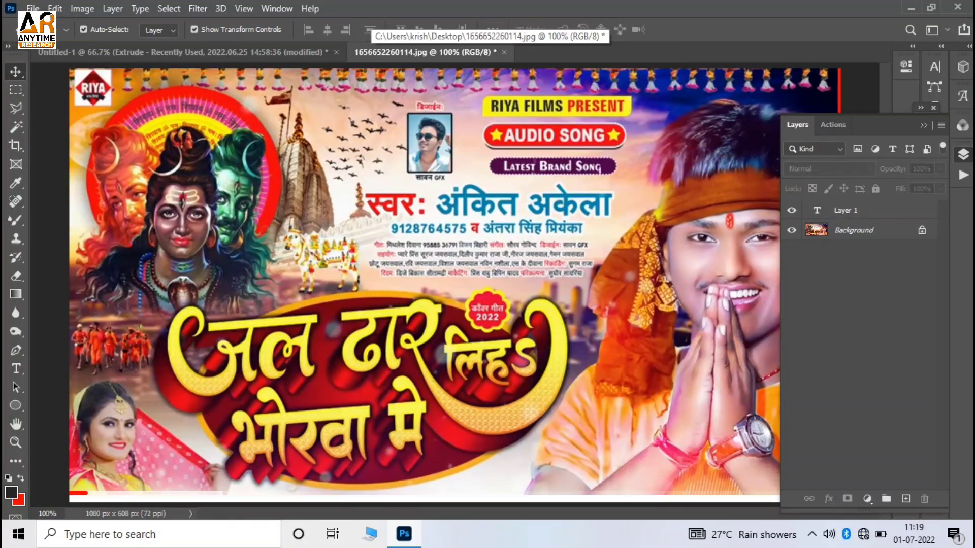
# Back in Untitled-1, select Color Fill 1, disable Auto-Select and start Save As
pyautogui.hotkey('ctrl', 'Tab')
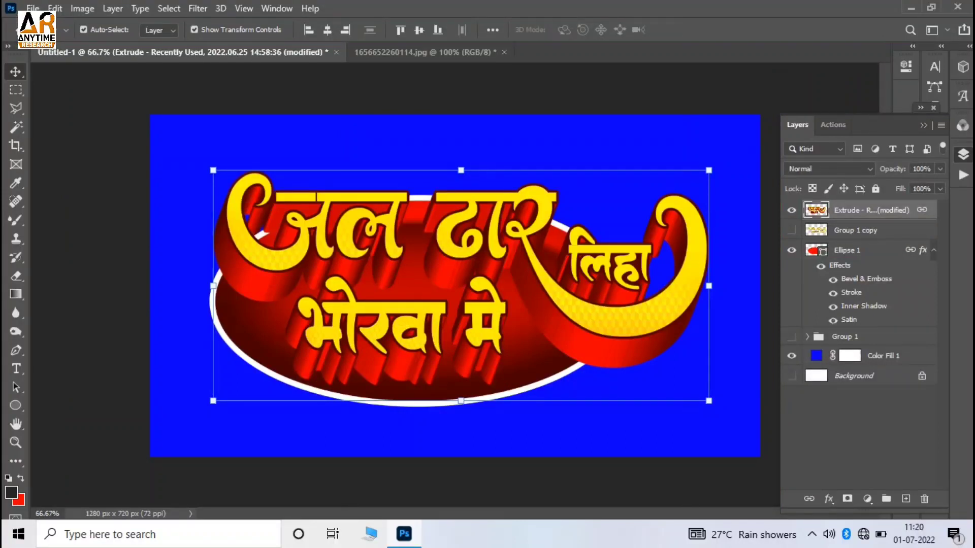
pyautogui.click(884, 356)
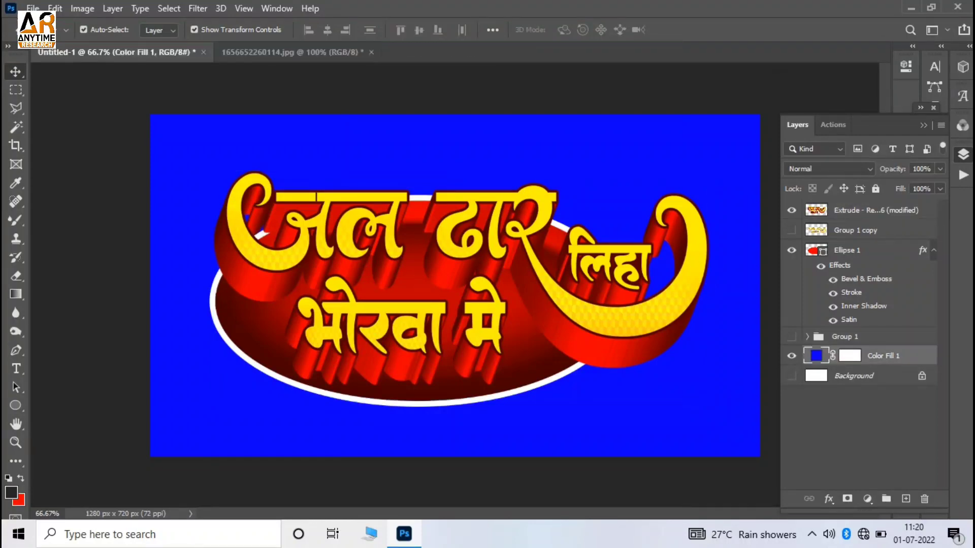
pyautogui.click(84, 30)
pyautogui.hotkey('ctrl', 's')
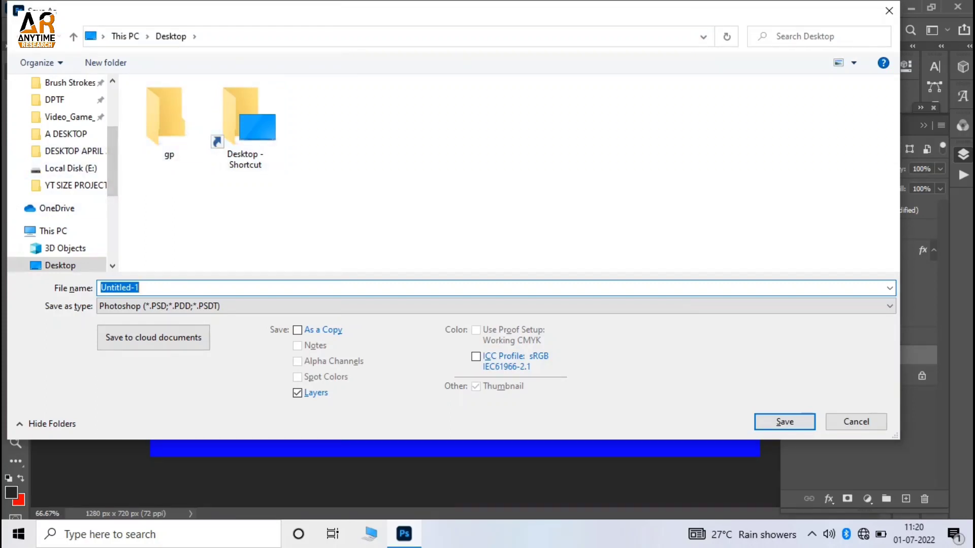
# Name the file TEXT EFFECT BOLBAM in PSD format and accept Maximize Compatibility
pyautogui.write('ja')
pyautogui.press('BackSpace')
pyautogui.press('BackSpace')
pyautogui.press('BackSpace')
pyautogui.write('T')
pyautogui.write('C')
pyautogui.press('BackSpace')
pyautogui.write('EXT E')
pyautogui.write('FFECT')
pyautogui.write(' BOBA')
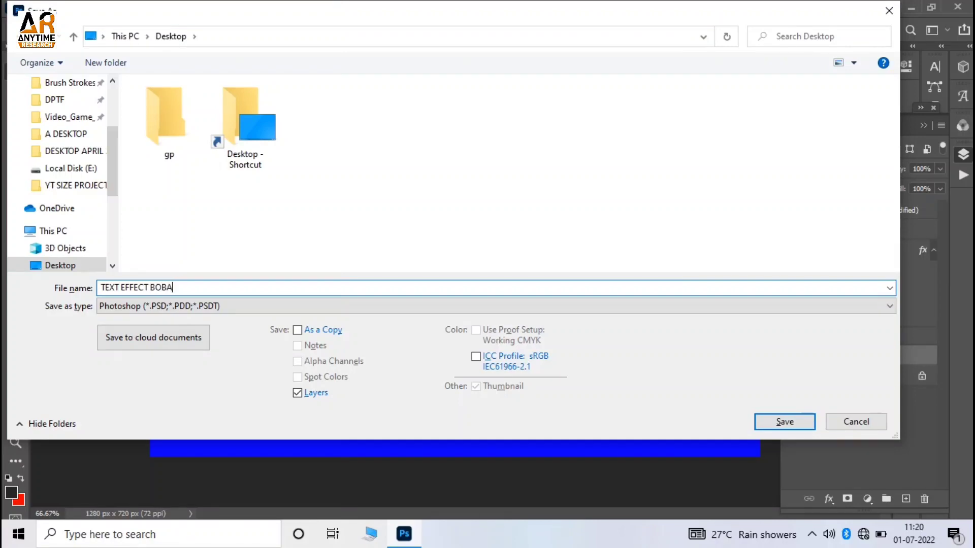
pyautogui.write('M')
pyautogui.press('Left')
pyautogui.press('Left')
pyautogui.press('Left')
pyautogui.write('L')
pyautogui.press('Return')
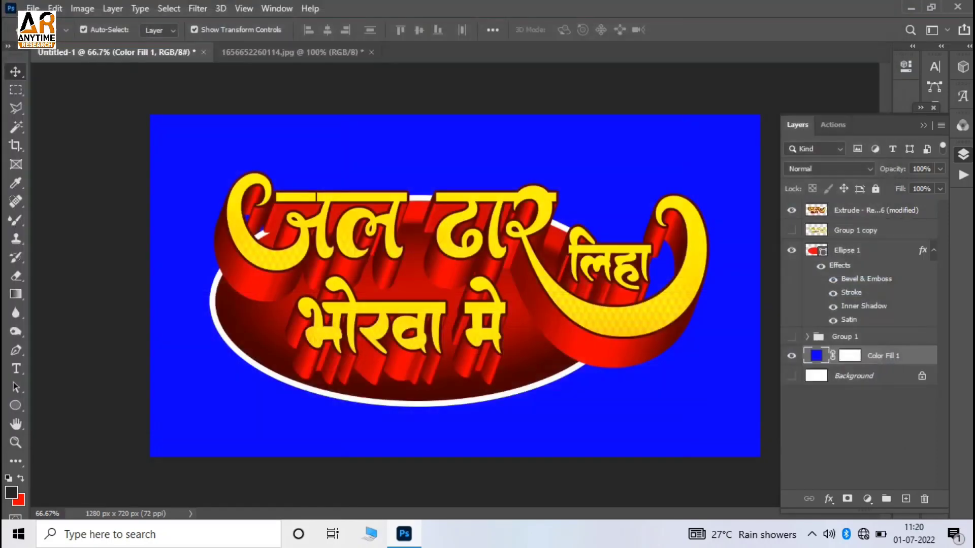
pyautogui.press('Return')
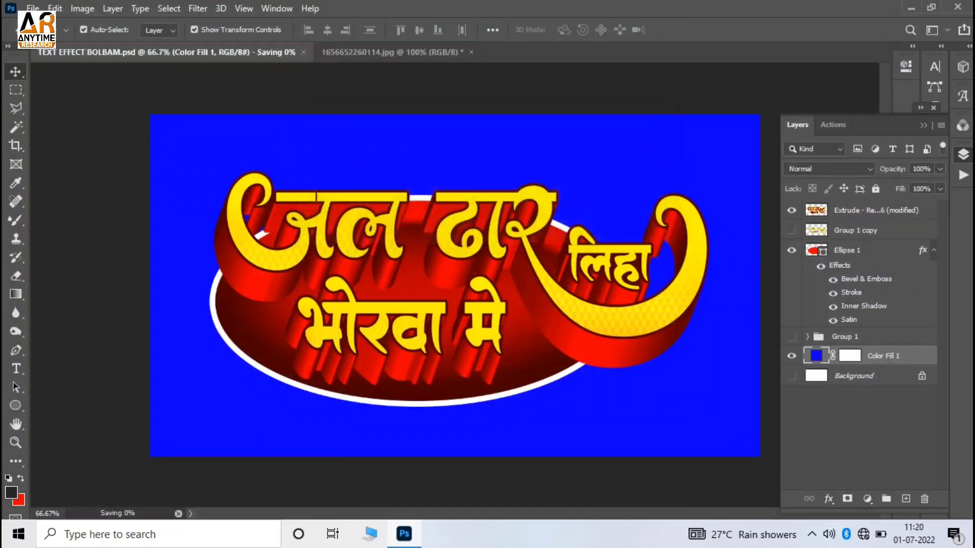